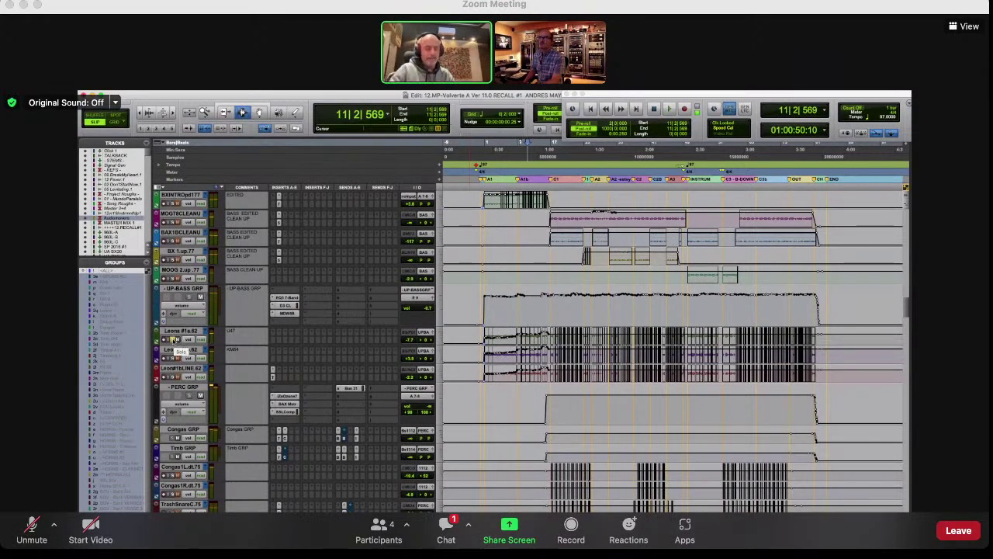
Step: Select the three Leona tracks below the UP-BASS GRP and enlarge their track height
click(180, 332)
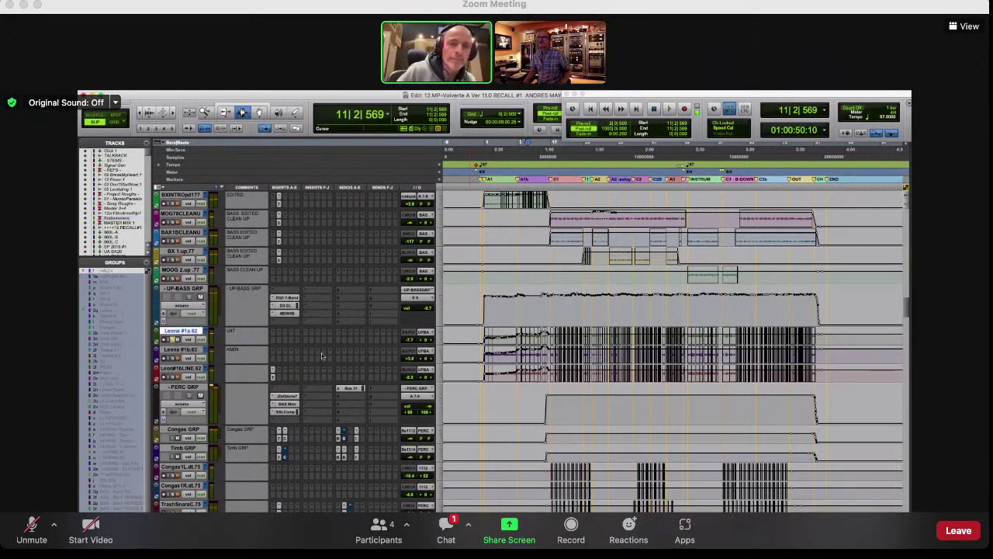
shift+click(180, 368)
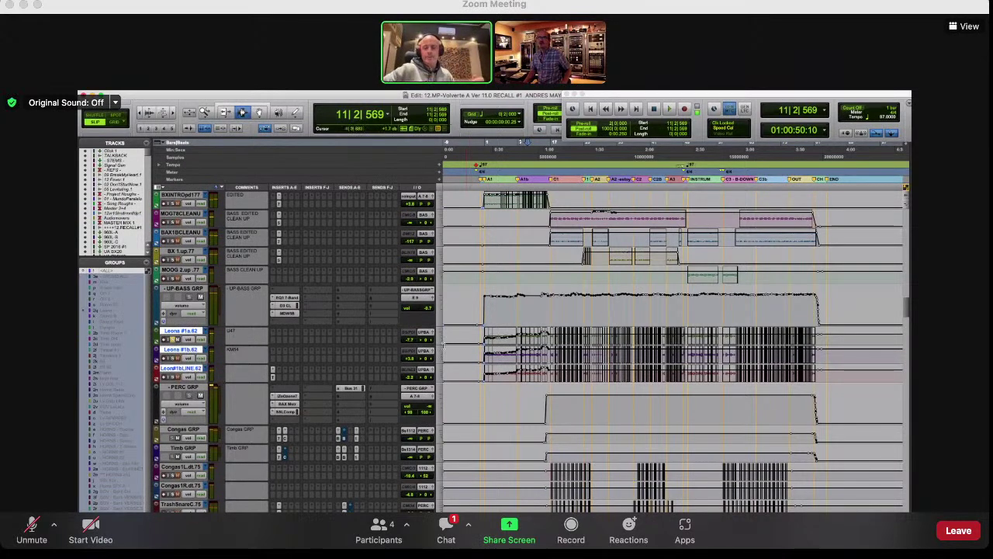
click(440, 339)
click(462, 361)
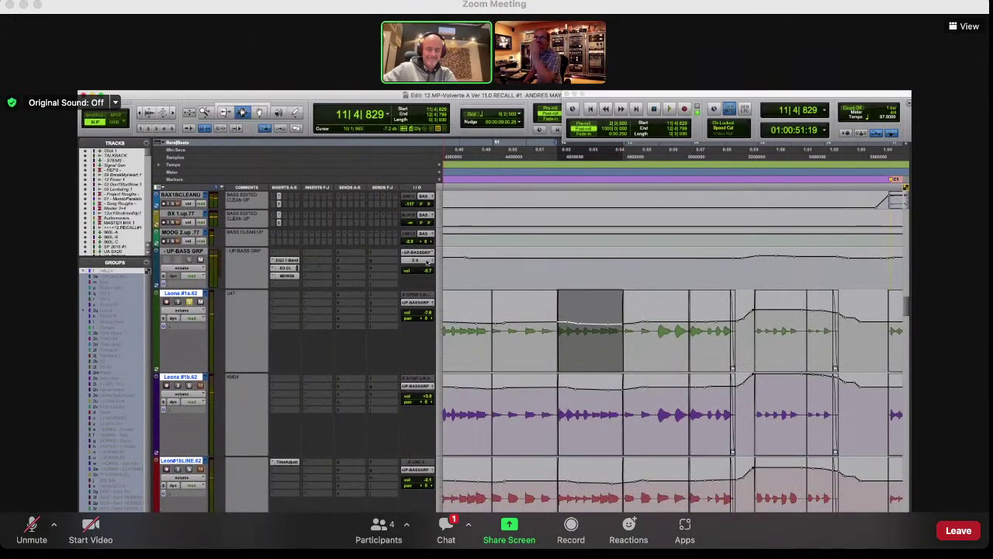
Step: Audition the soloed Leona tracks, reduce their track height to medium, and replay them from bar 5 in the A1 section
key(space)
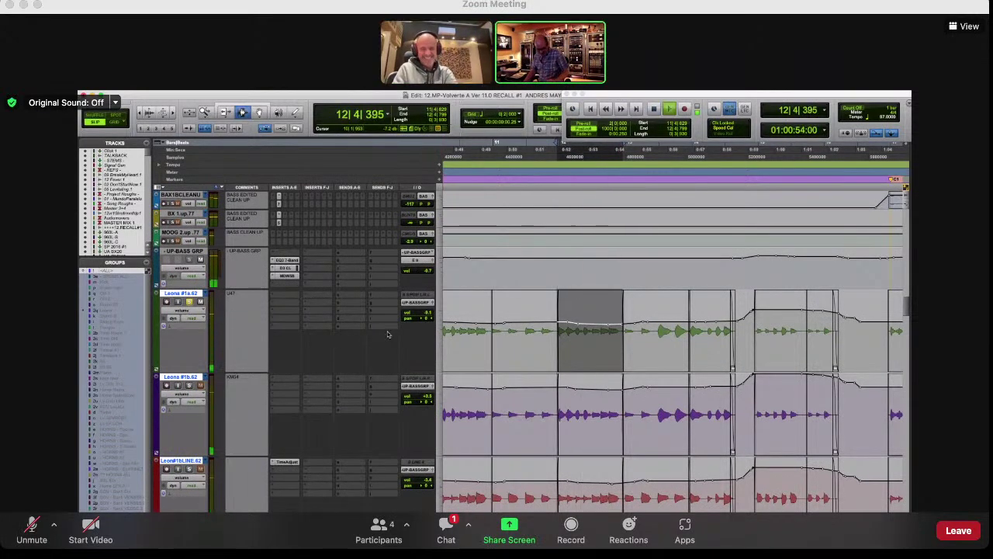
key(super+bracketleft)
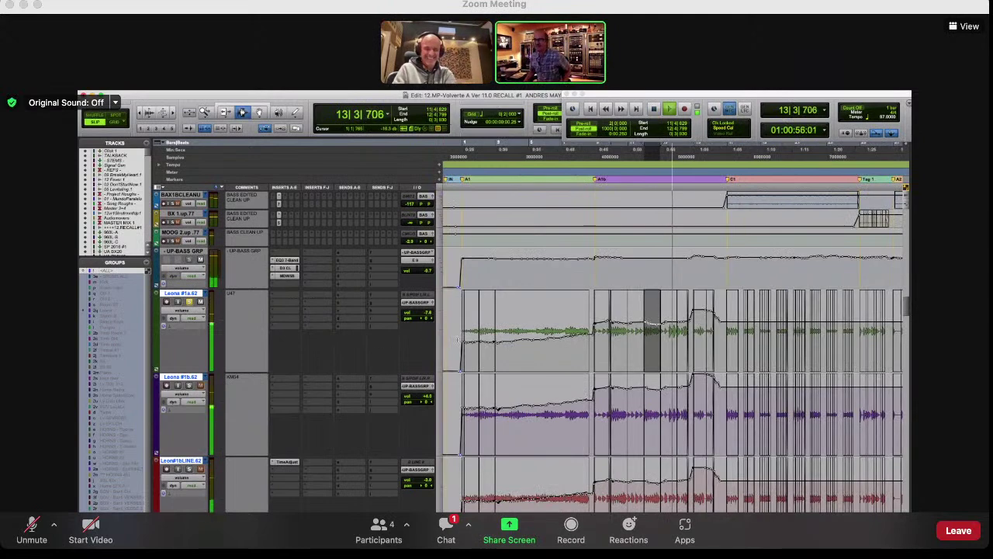
click(441, 343)
click(455, 337)
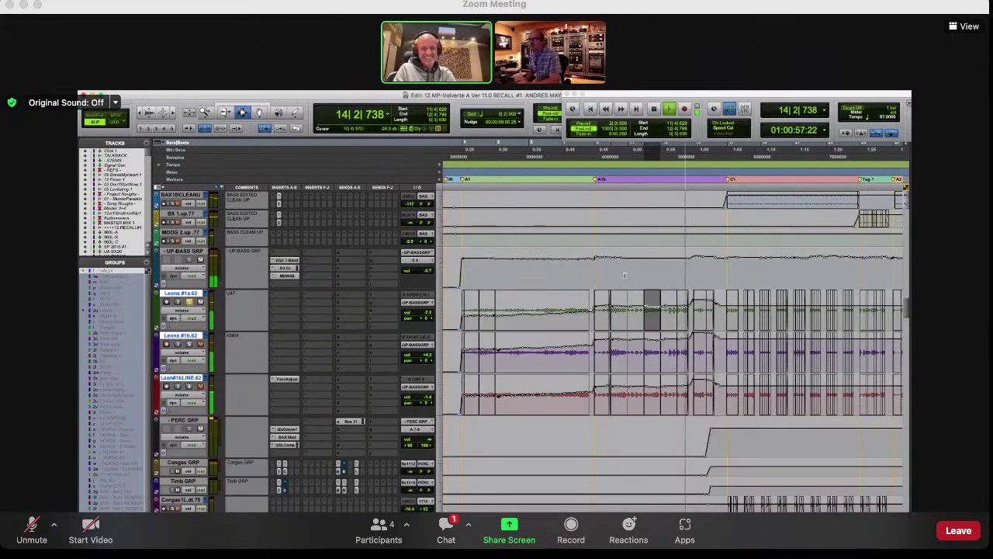
click(555, 333)
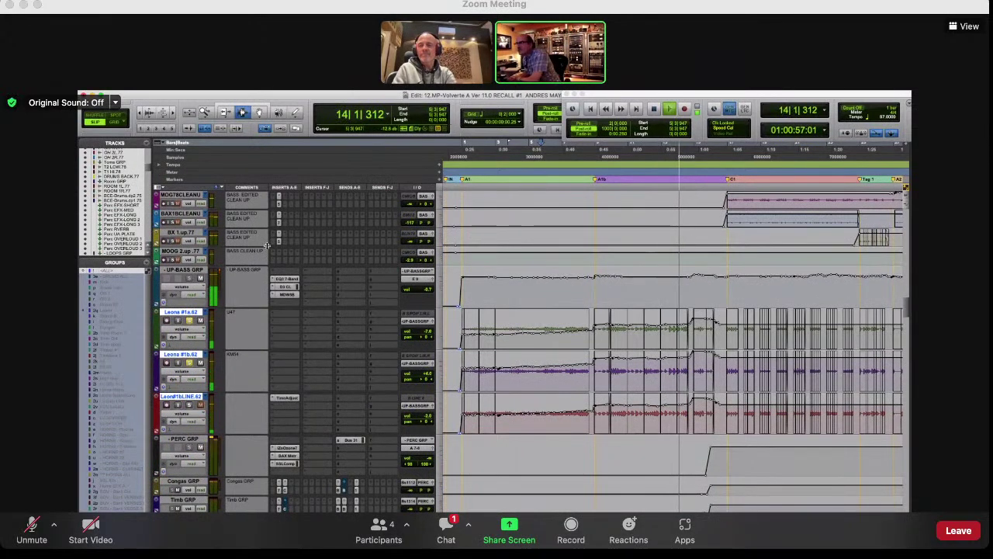
key(space)
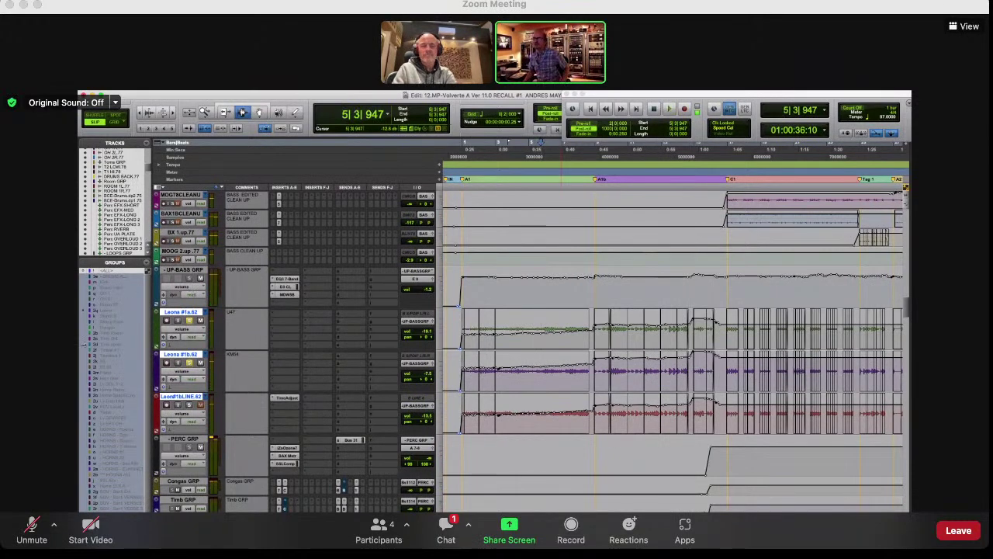
Step: Set the three Leona tracks' height to small and fit the whole song arrangement in the timeline
click(445, 342)
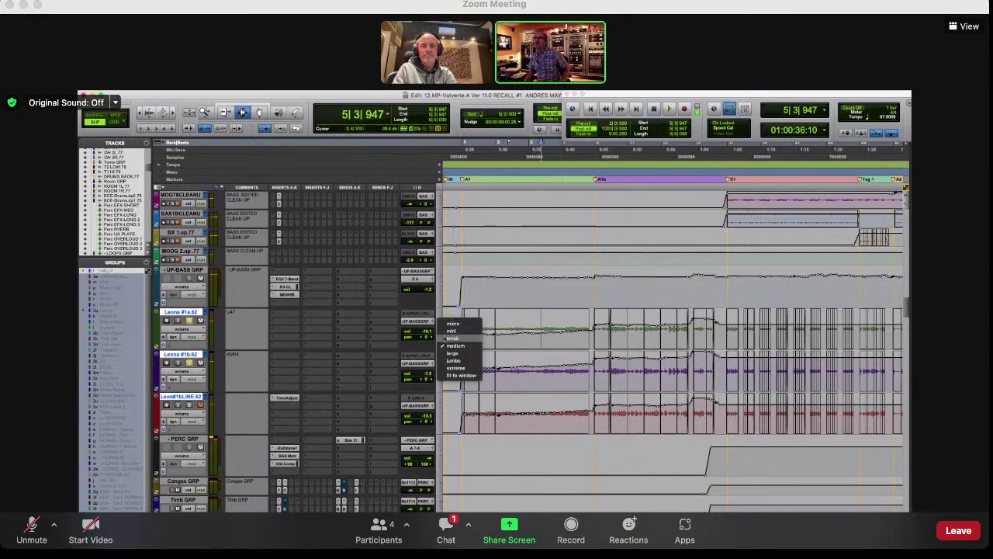
click(457, 355)
key(super+bracketleft)
key(super+bracketleft)
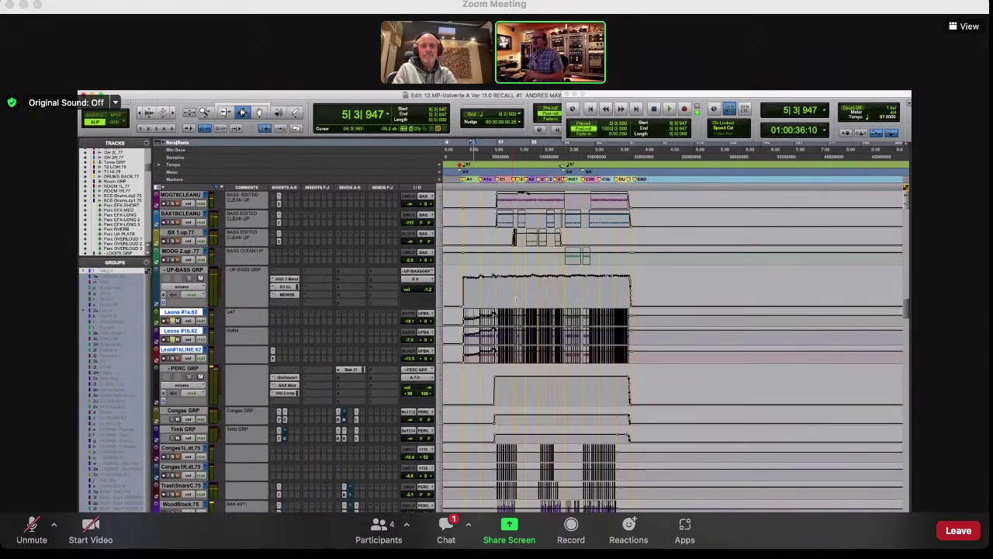
click(206, 113)
key(super+bracketright)
click(243, 113)
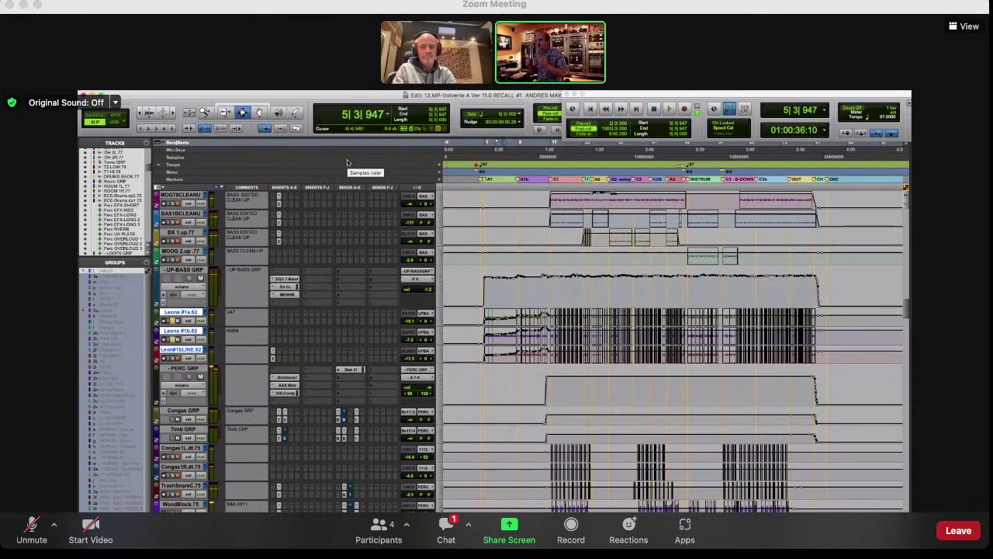
Step: Solo the N Gt #1b.71 guitar track and audition it from bar 14 in the A1b section
scroll(348, 162, down, 4)
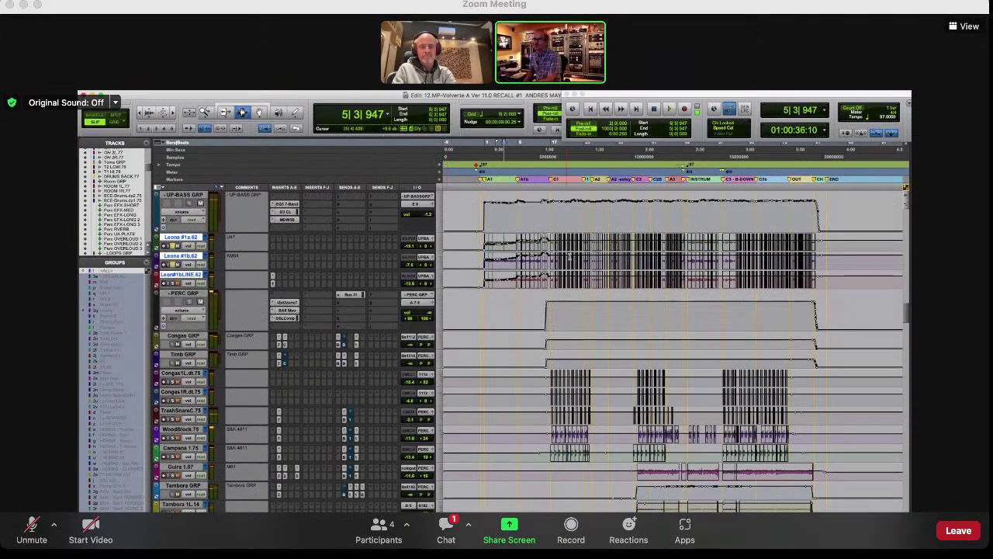
scroll(528, 350, down, 10)
scroll(672, 349, down, 13)
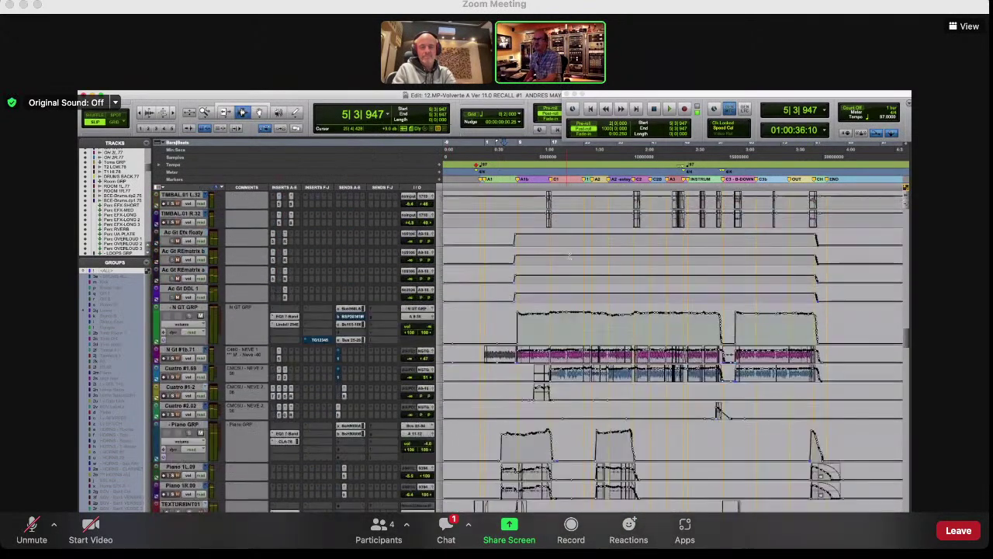
click(542, 358)
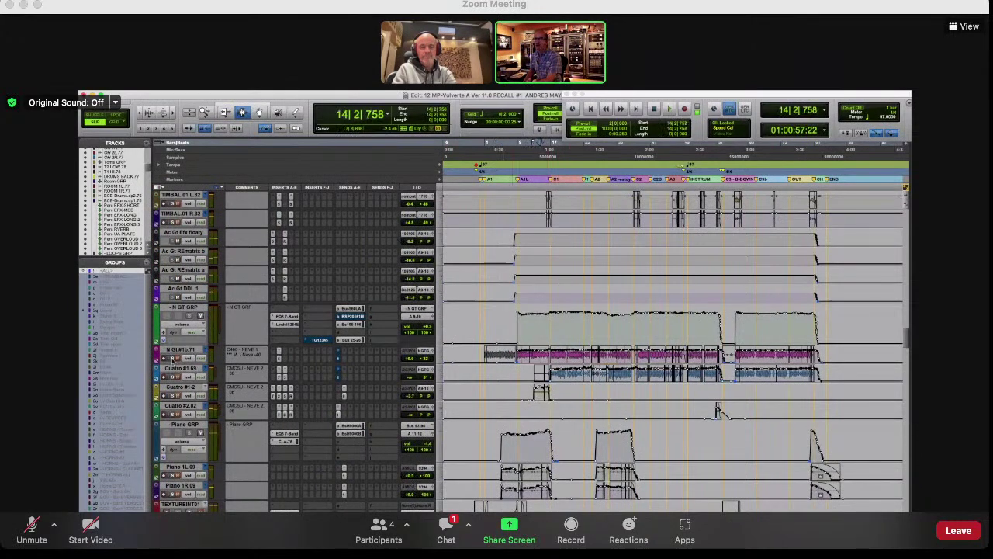
scroll(175, 361, down, 1)
key(space)
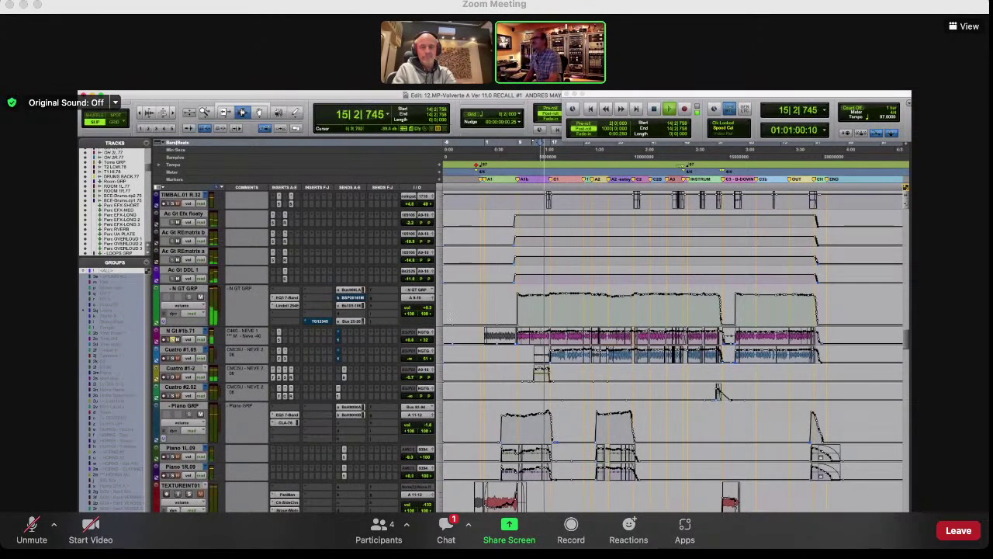
key(space)
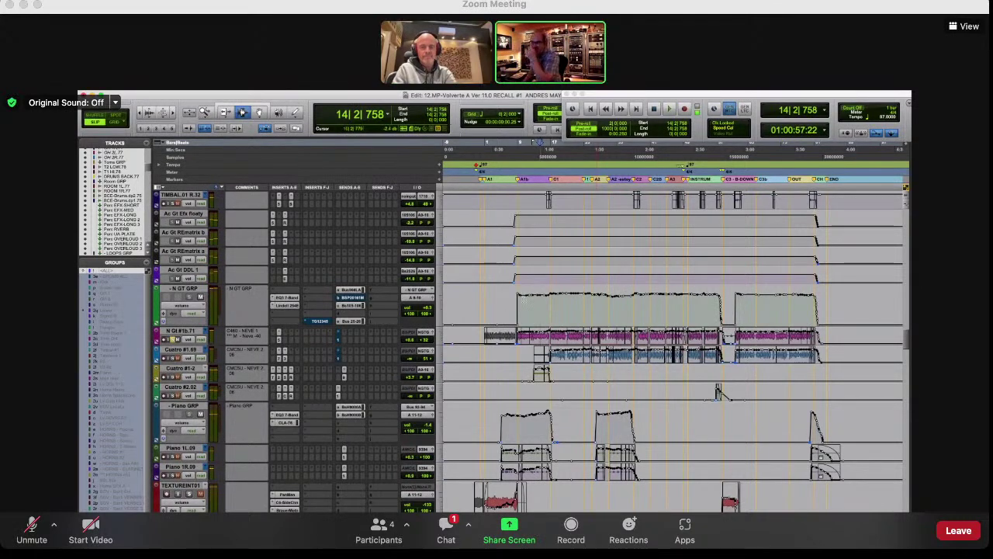
Step: Solo the Horns Radio and Horns SpcEch tracks and play them from bar 50 in the INSTRUM section
scroll(667, 349, down, 10)
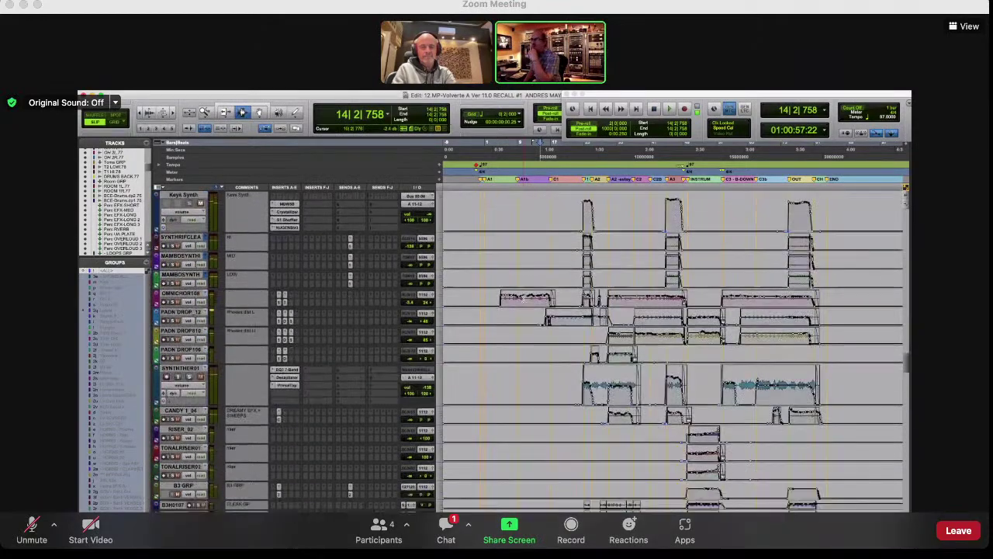
scroll(524, 298, down, 10)
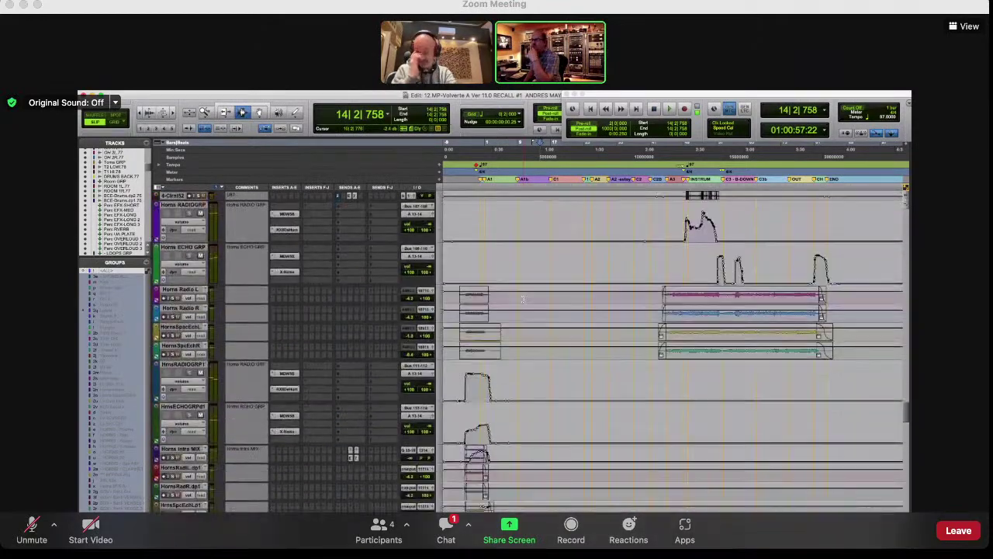
scroll(523, 298, down, 5)
scroll(716, 382, up, 8)
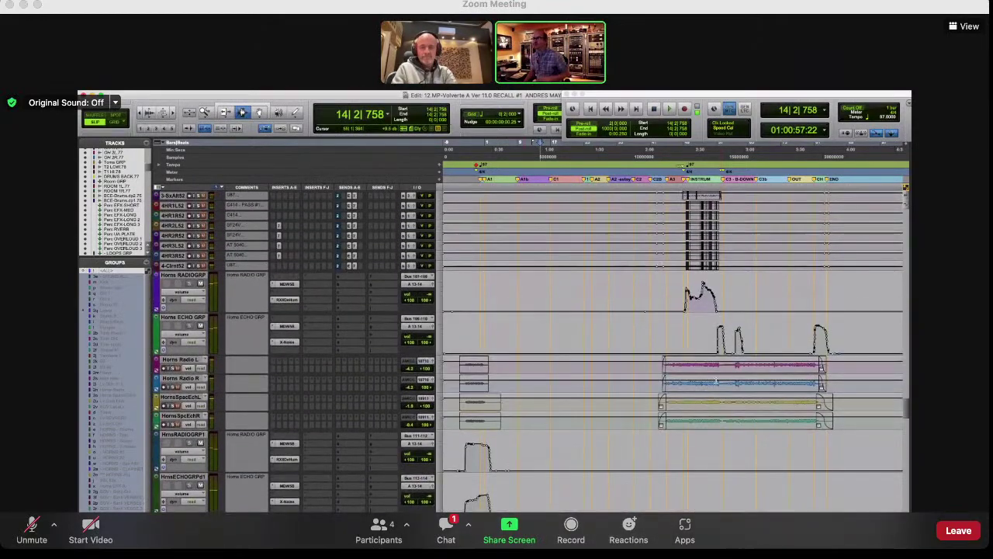
click(687, 383)
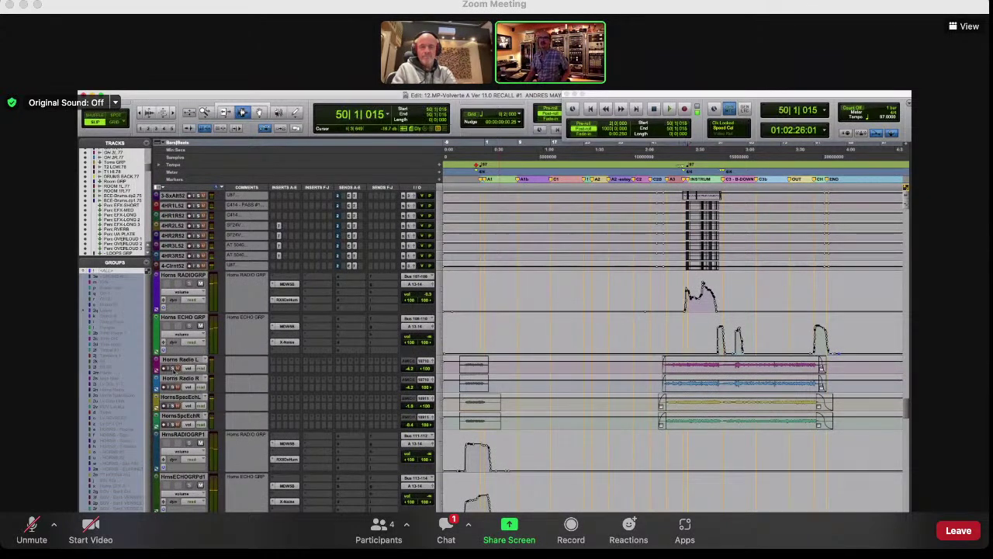
key(space)
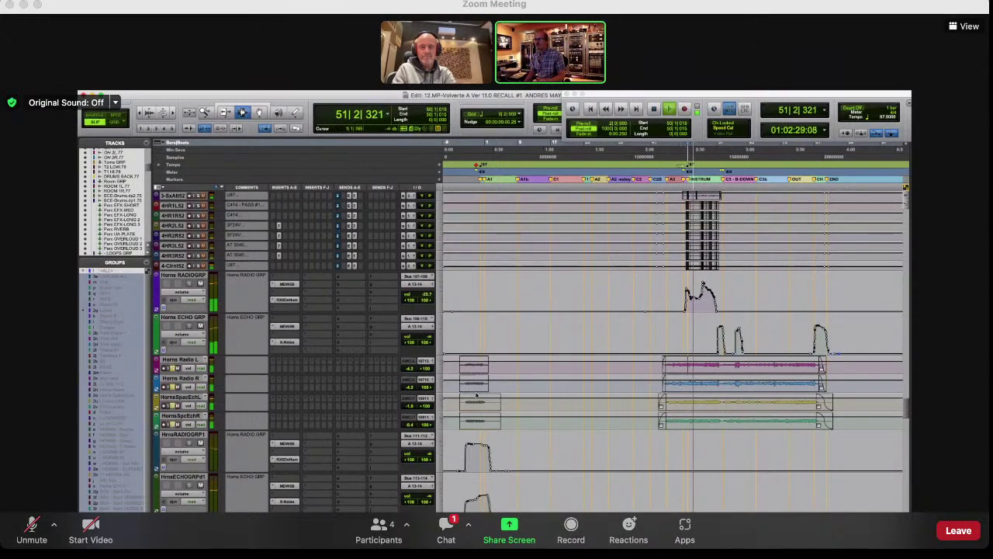
Step: Solo the individual horn tracks during playback, and look through the horn, FIESTA and lead vocal tracks
scroll(604, 386, down, 1)
scroll(603, 385, up, 5)
scroll(604, 386, up, 5)
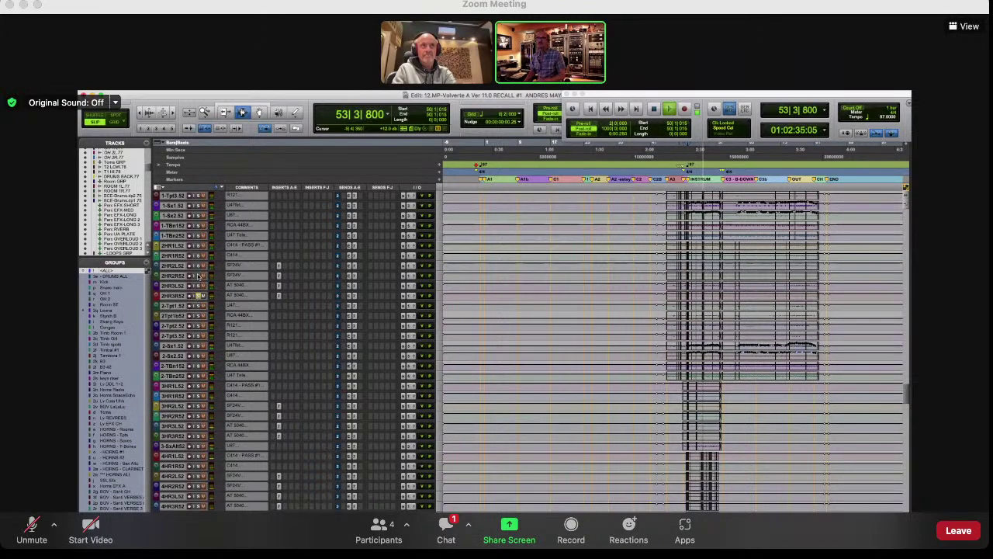
scroll(483, 277, up, 5)
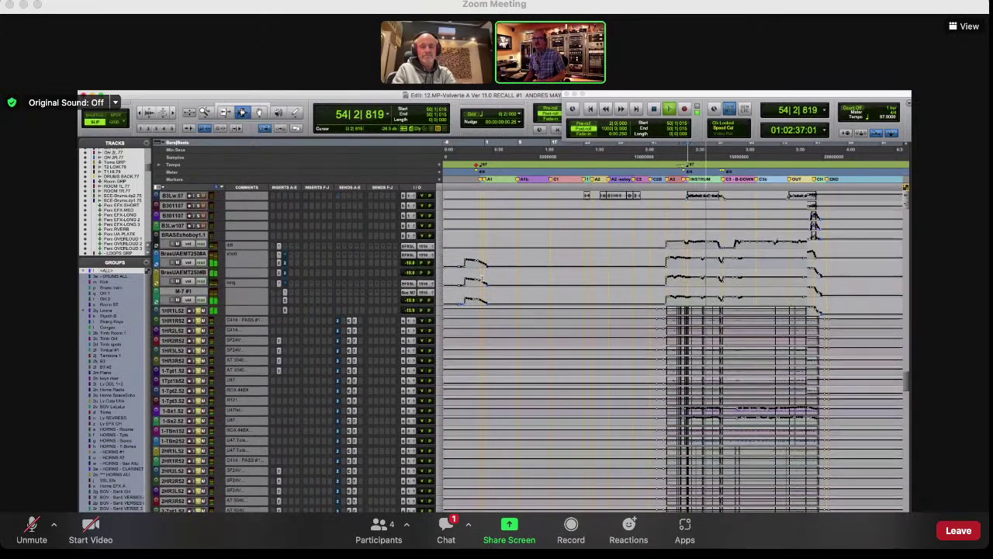
scroll(482, 277, down, 8)
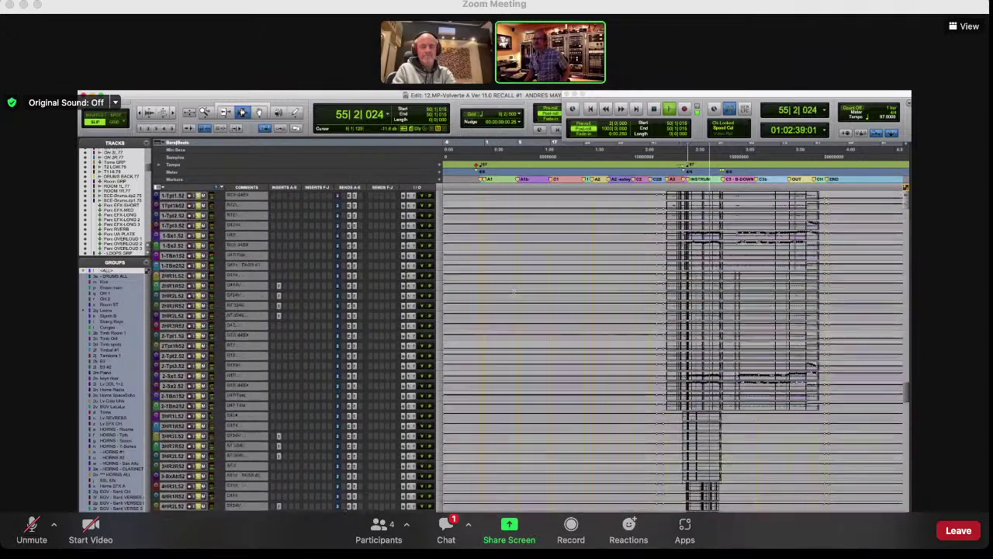
scroll(513, 292, down, 15)
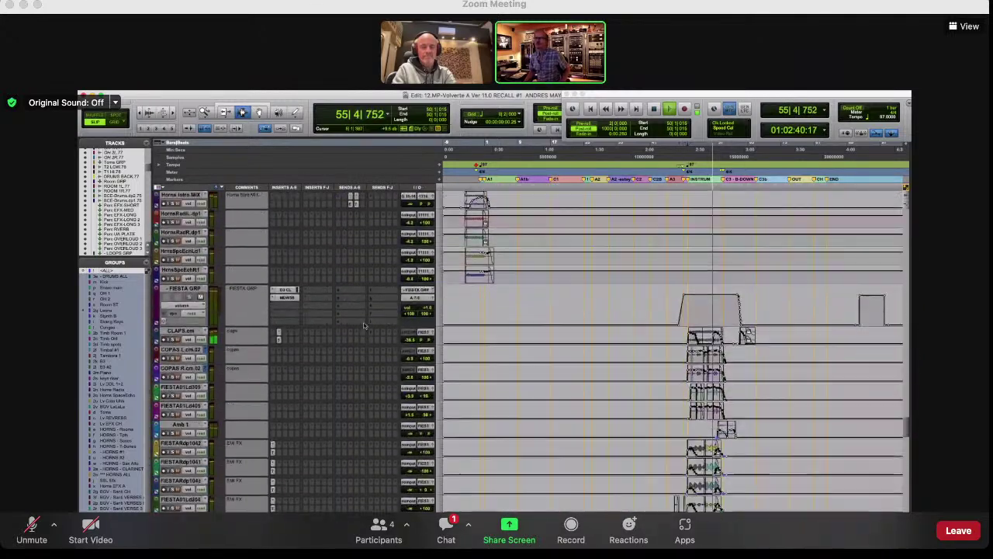
scroll(365, 325, down, 6)
scroll(327, 326, down, 4)
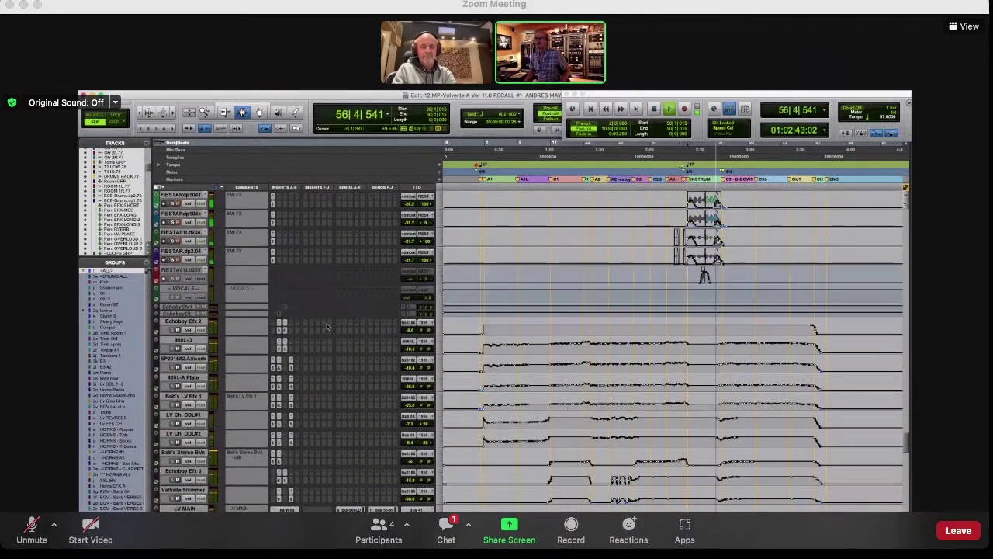
scroll(327, 326, down, 6)
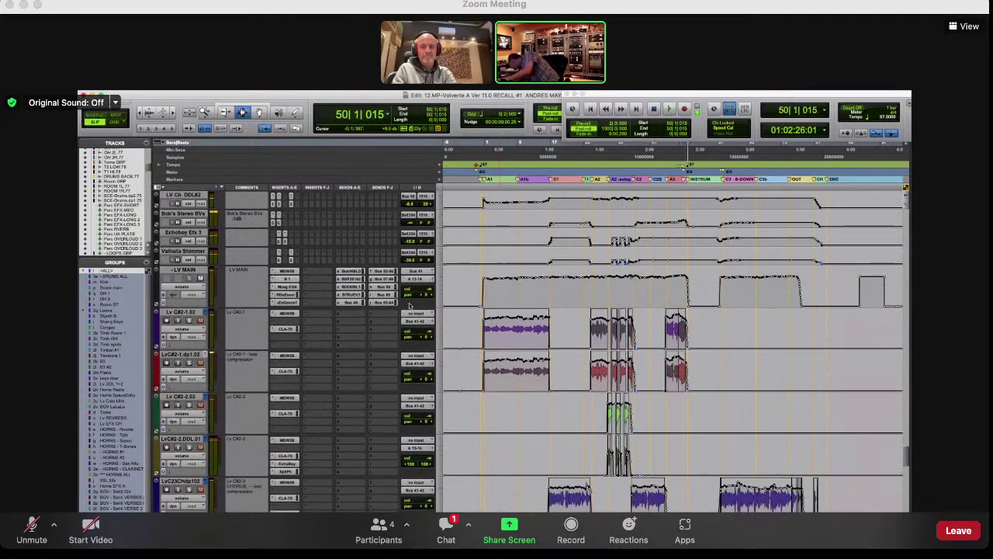
Step: Replay the soloed horns from bar 50 while viewing the Horns RADIO and ECHO group tracks
key(space)
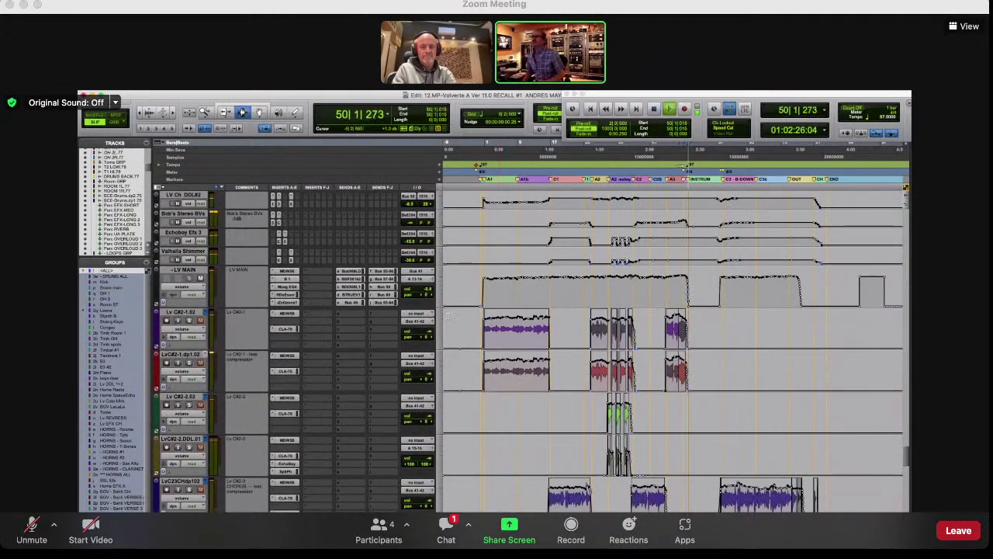
scroll(492, 317, up, 6)
scroll(492, 316, down, 15)
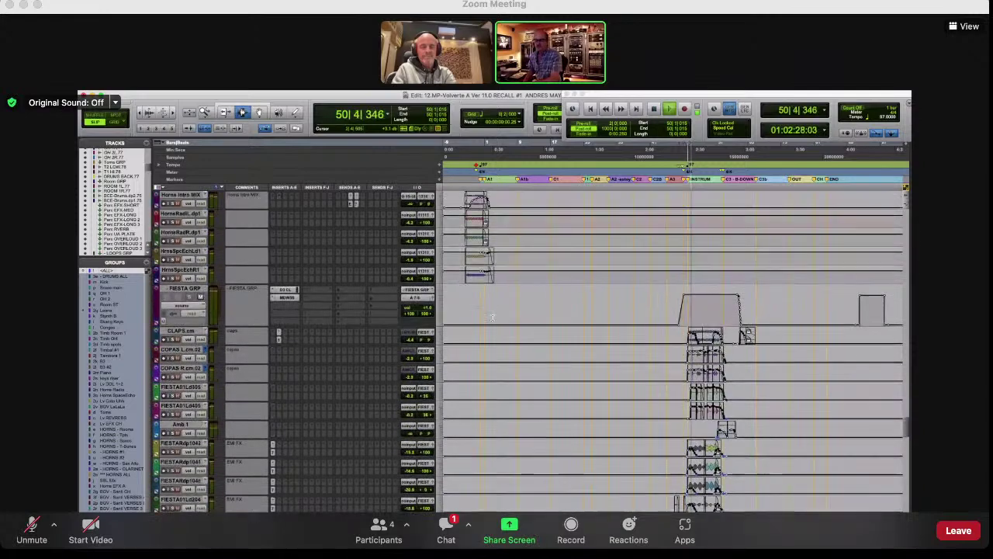
scroll(492, 317, up, 2)
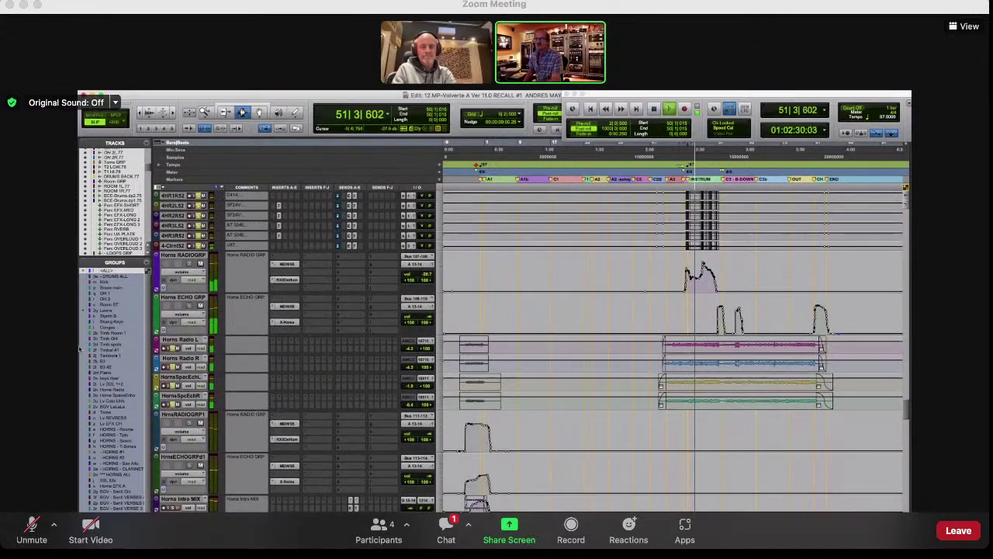
key(space)
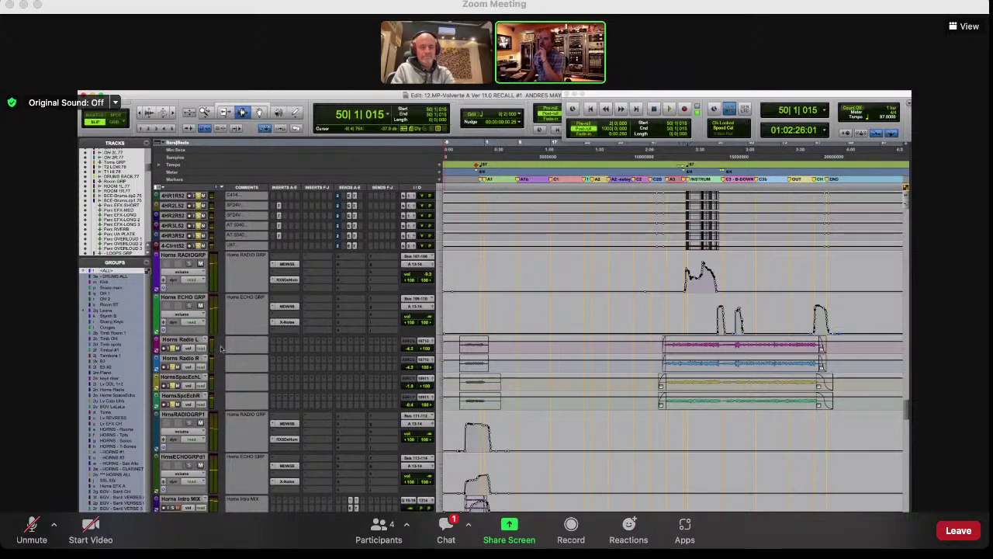
Step: Look through the lead and background vocal tracks, selecting the last vocal track in the session
scroll(222, 348, down, 15)
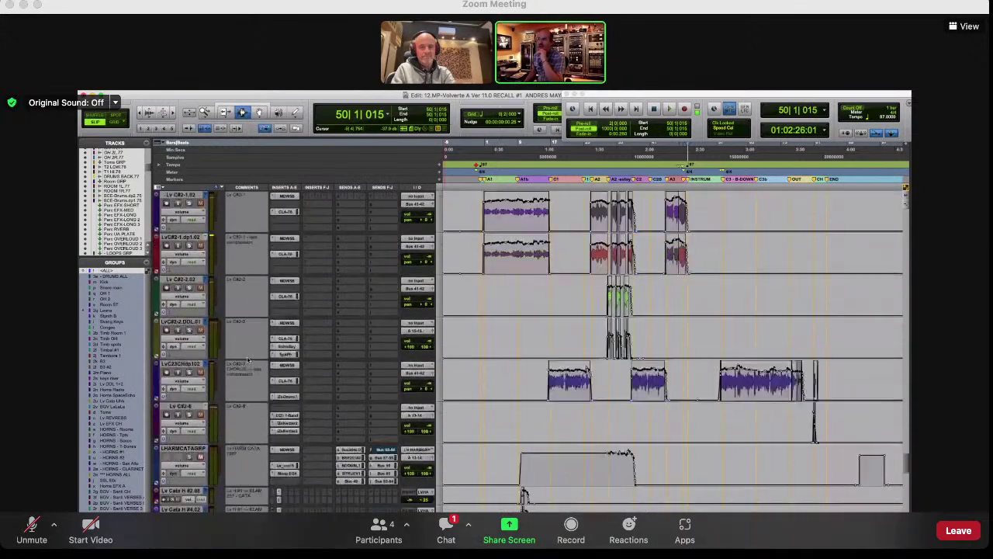
scroll(247, 360, down, 15)
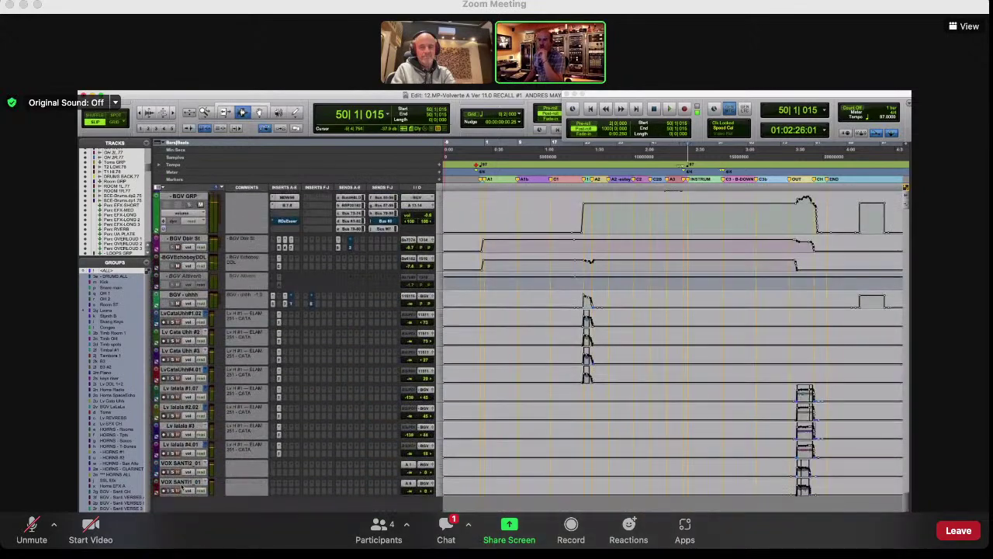
click(450, 489)
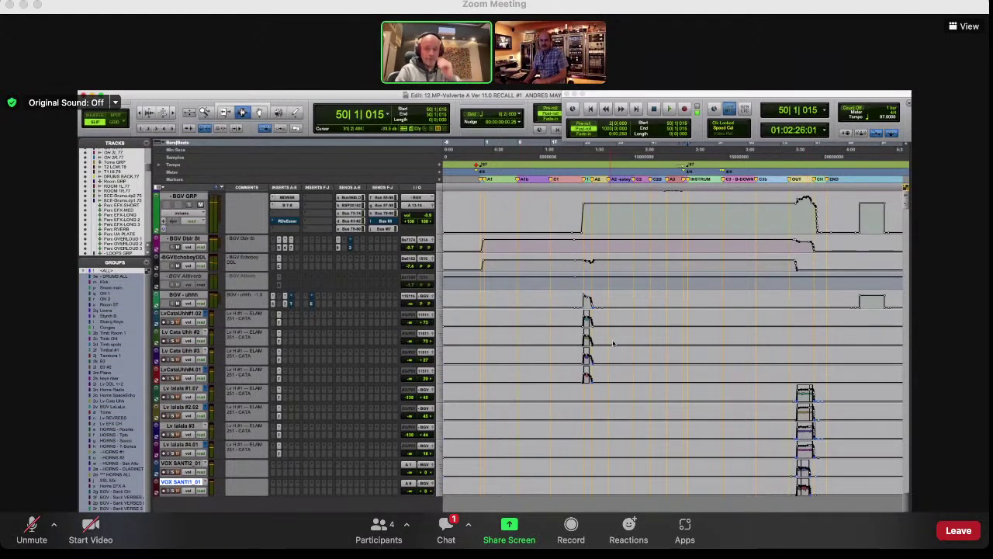
scroll(614, 343, up, 5)
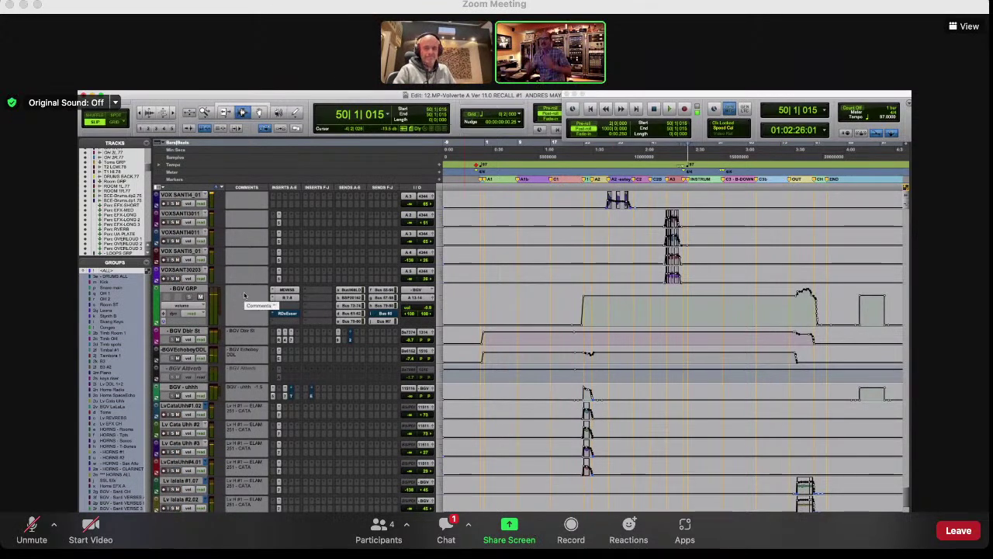
Step: Play the intro horns from bar -4, soloing the HornsRad pair for one pass and the HrnsSpcEch pair for another
scroll(244, 294, up, 6)
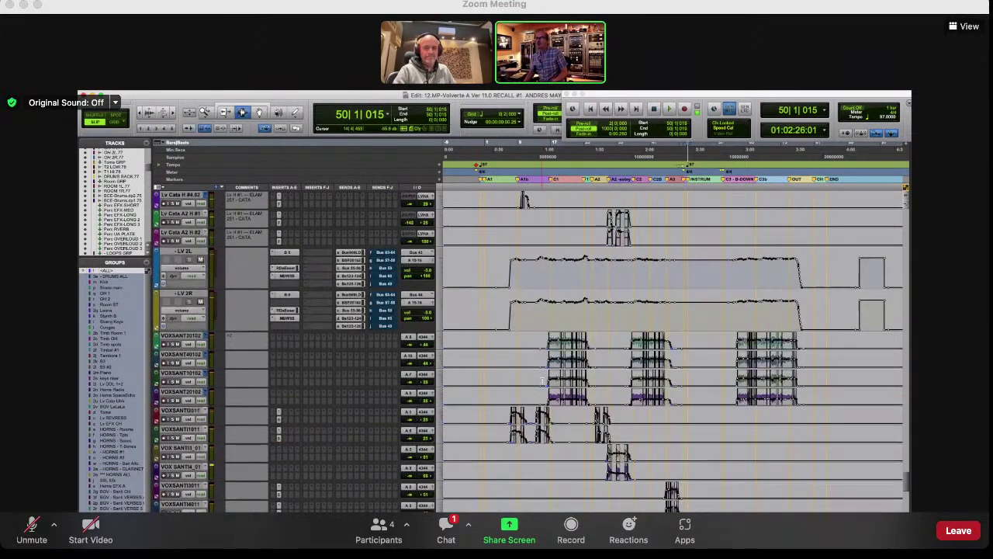
scroll(542, 380, up, 5)
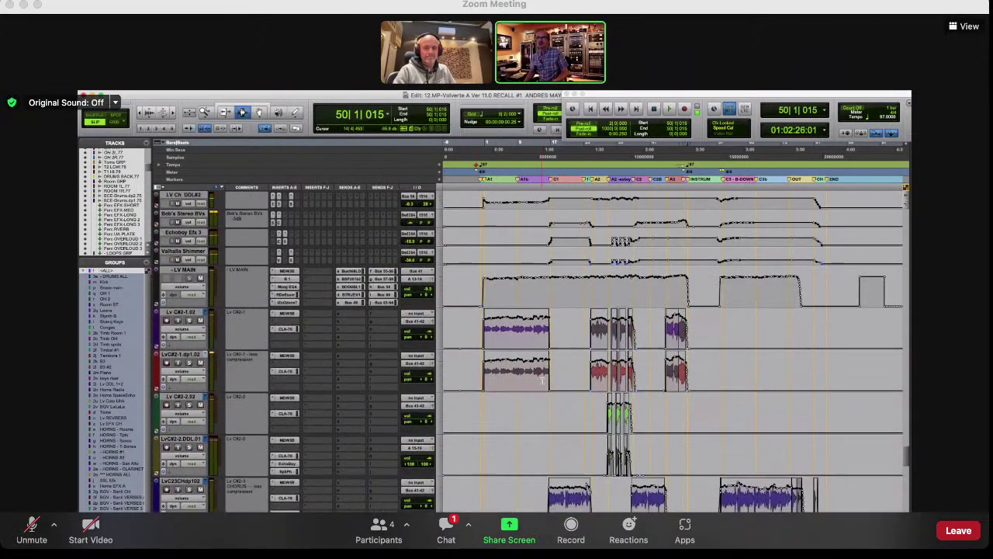
scroll(542, 380, up, 8)
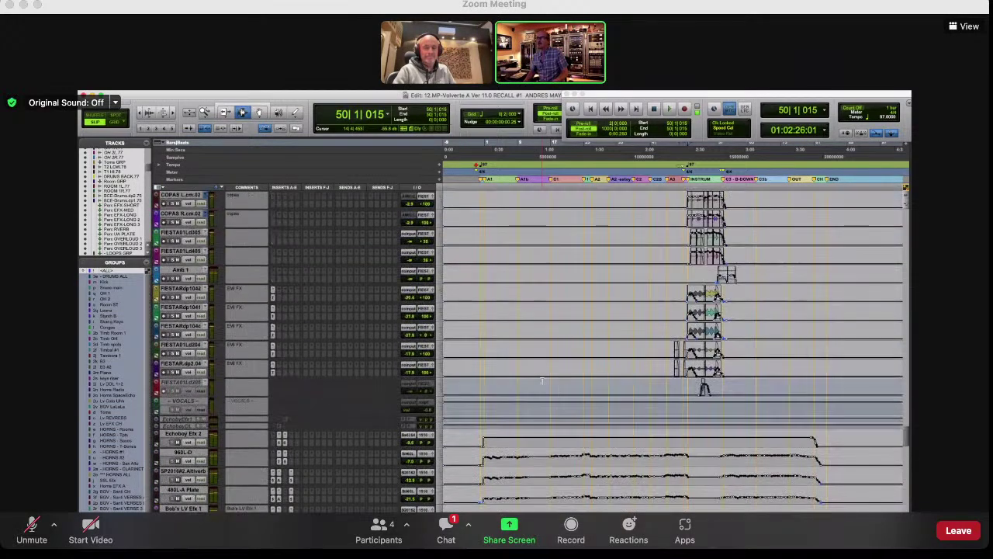
scroll(542, 380, down, 10)
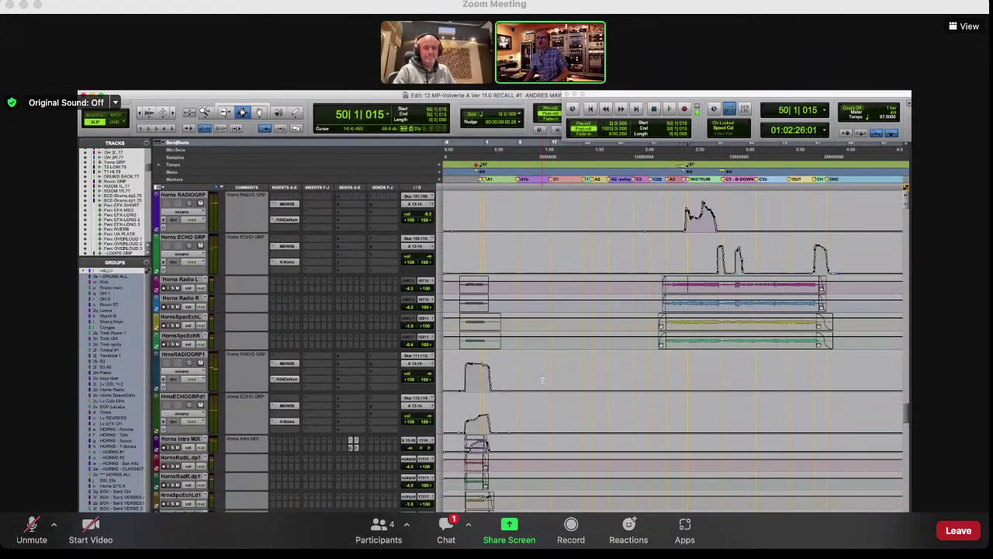
scroll(539, 378, down, 3)
key(Return)
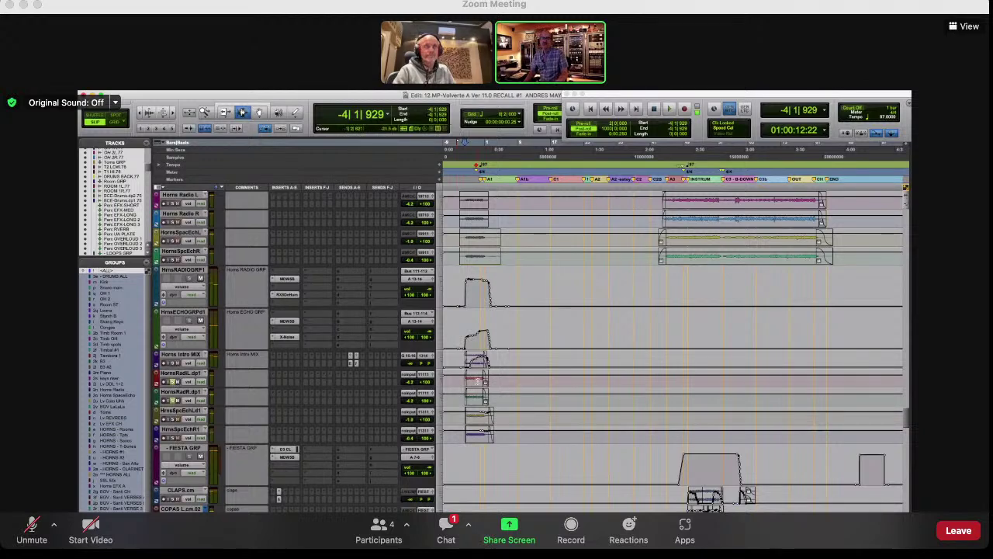
key(space)
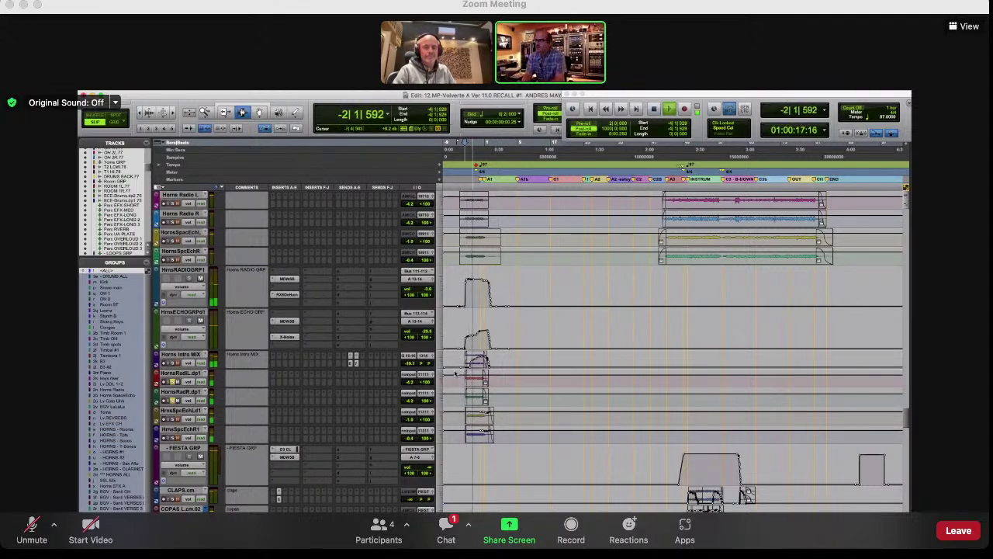
key(space)
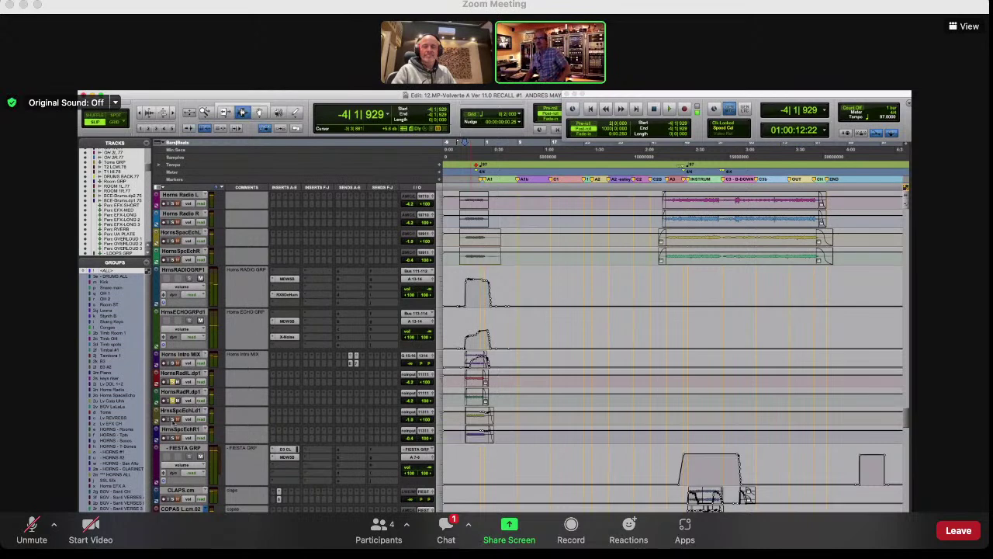
key(space)
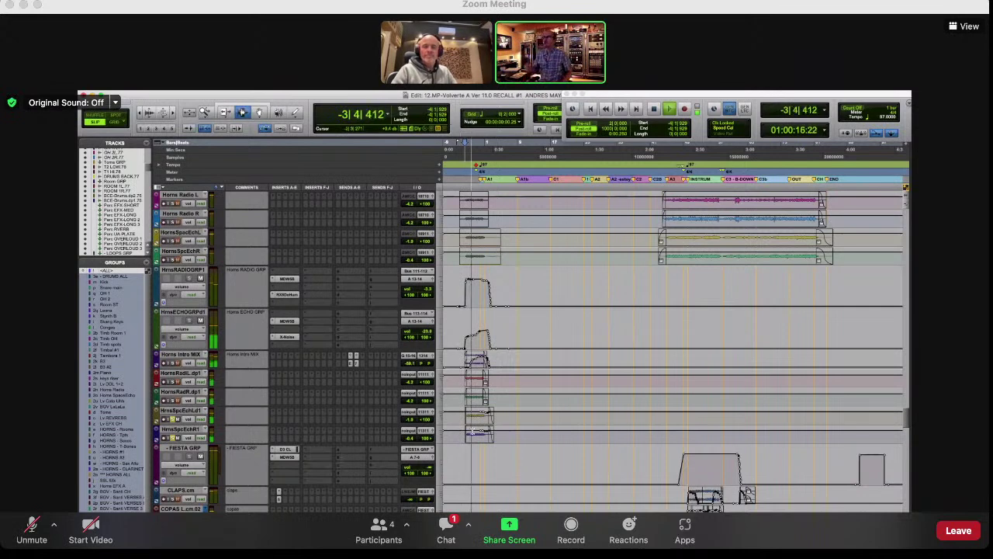
key(space)
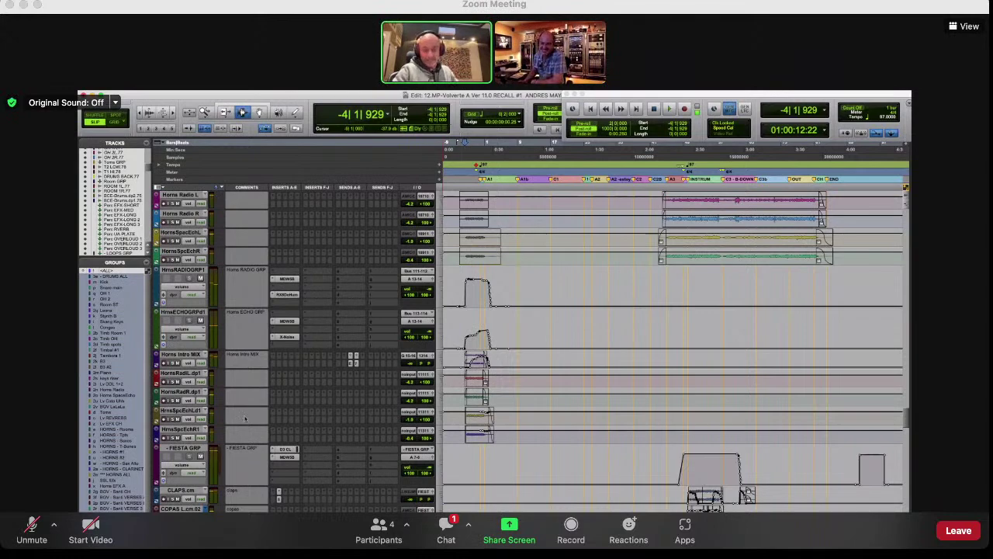
Step: Solo the BXINTROpd177 bass and the three Leona tracks, and audition them from bar 6 in the A1 section
scroll(410, 401, up, 10)
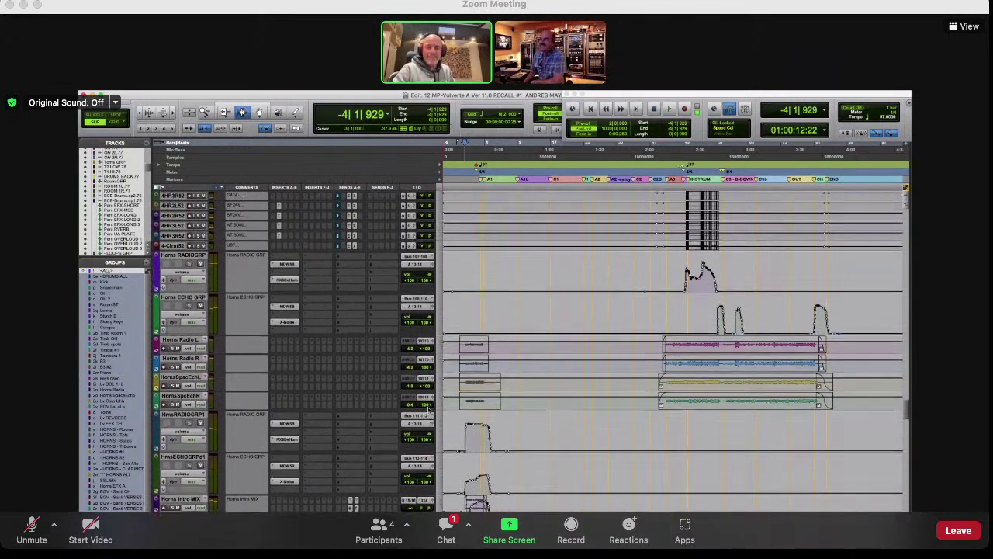
scroll(427, 409, up, 2)
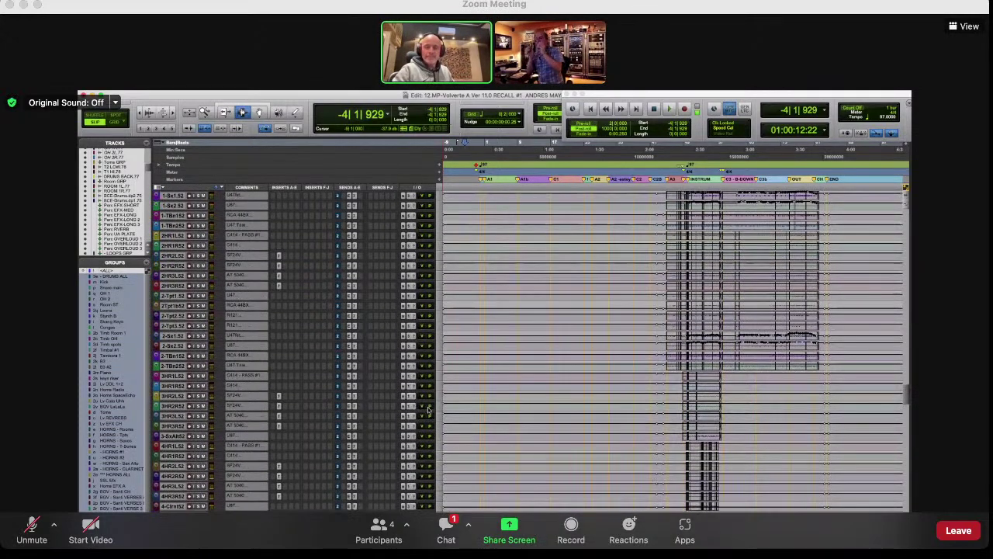
scroll(426, 398, up, 15)
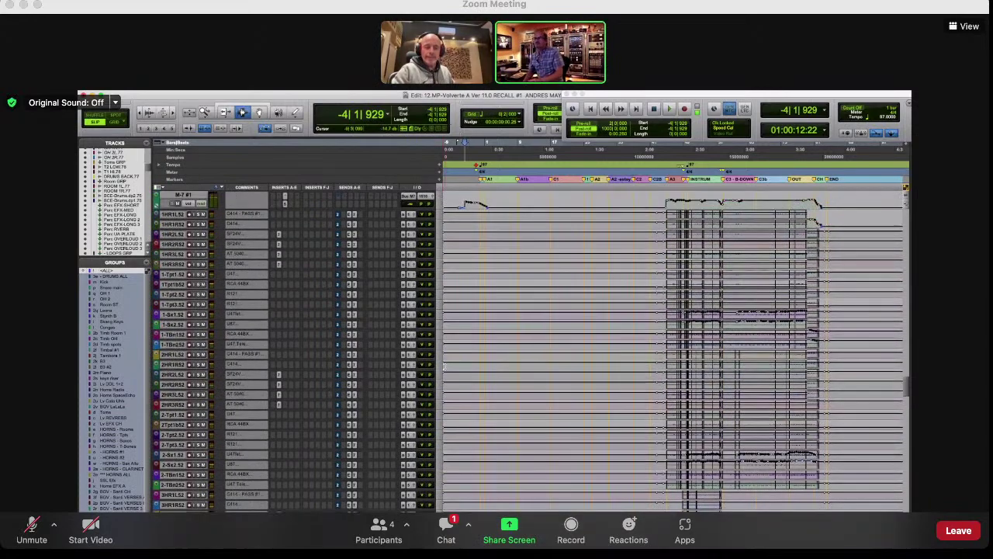
scroll(528, 350, up, 15)
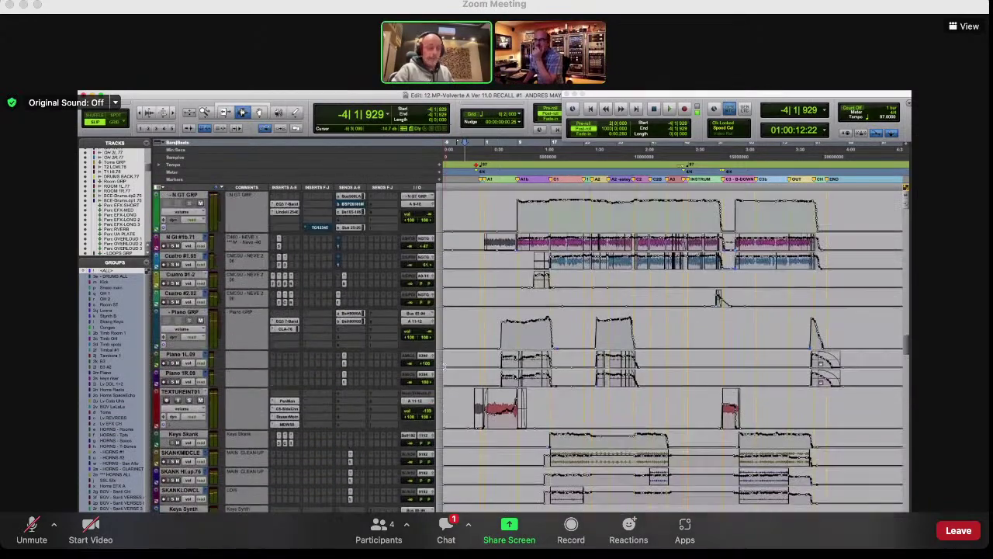
scroll(443, 366, up, 15)
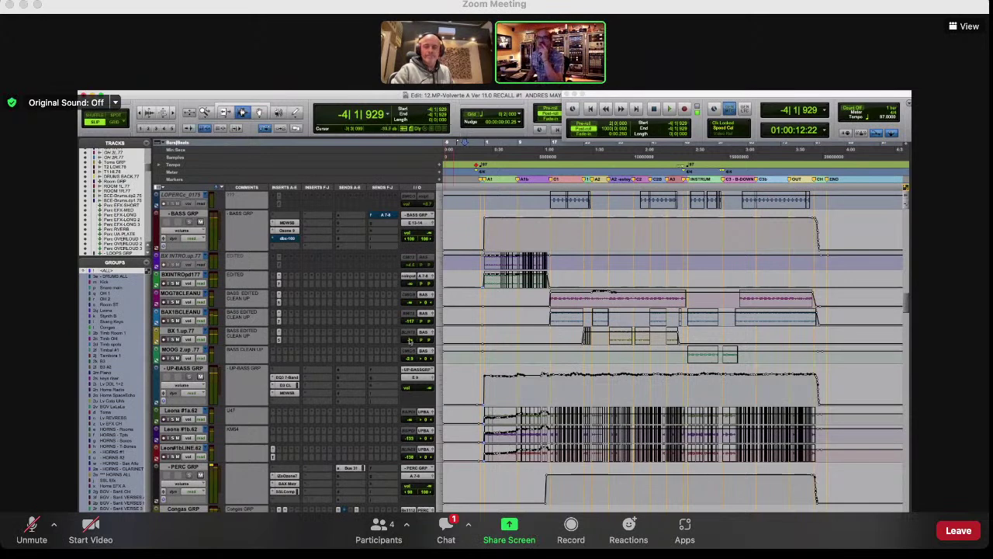
scroll(458, 294, up, 1)
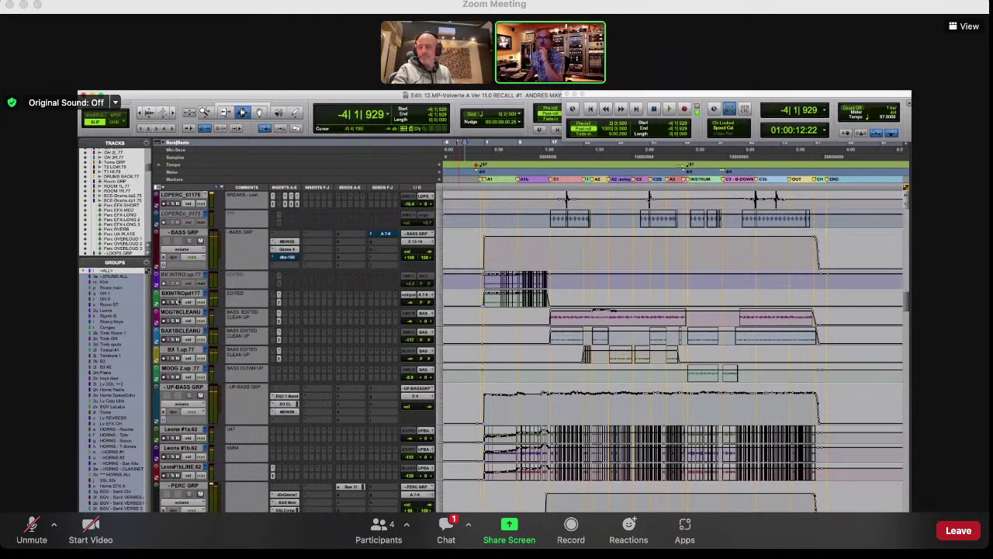
key(space)
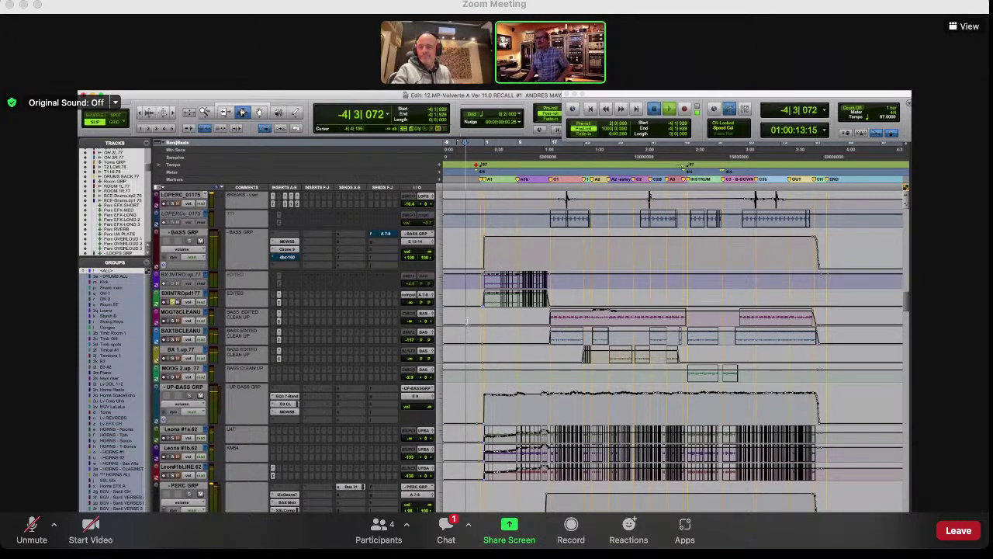
click(508, 309)
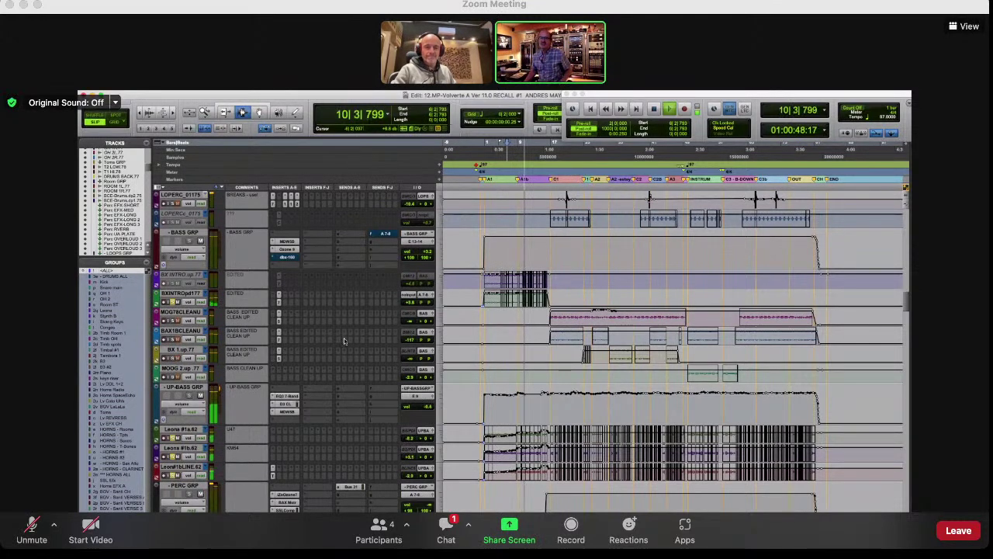
key(space)
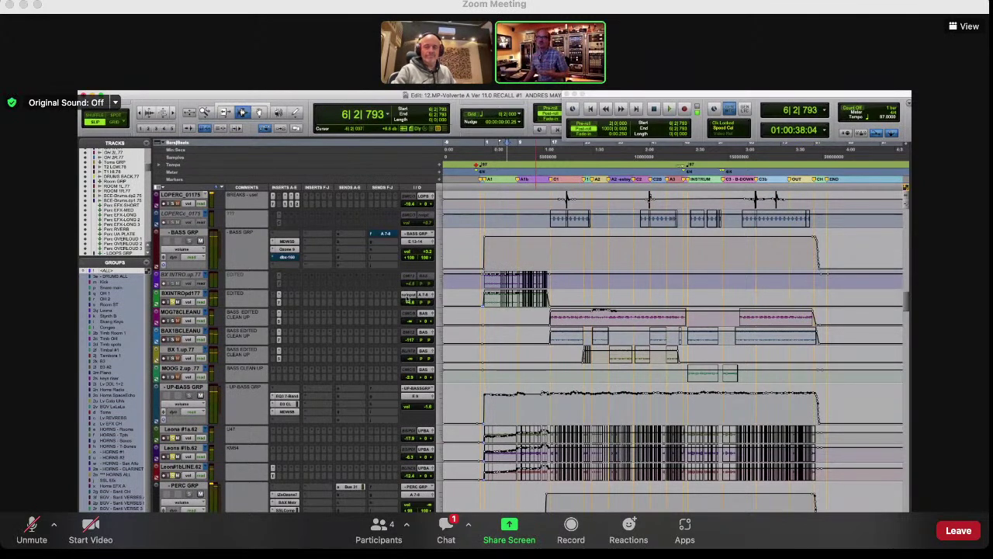
Step: Solo the MOG78CLEANU bass track and audition it from bar 20 in the C1 section
click(563, 318)
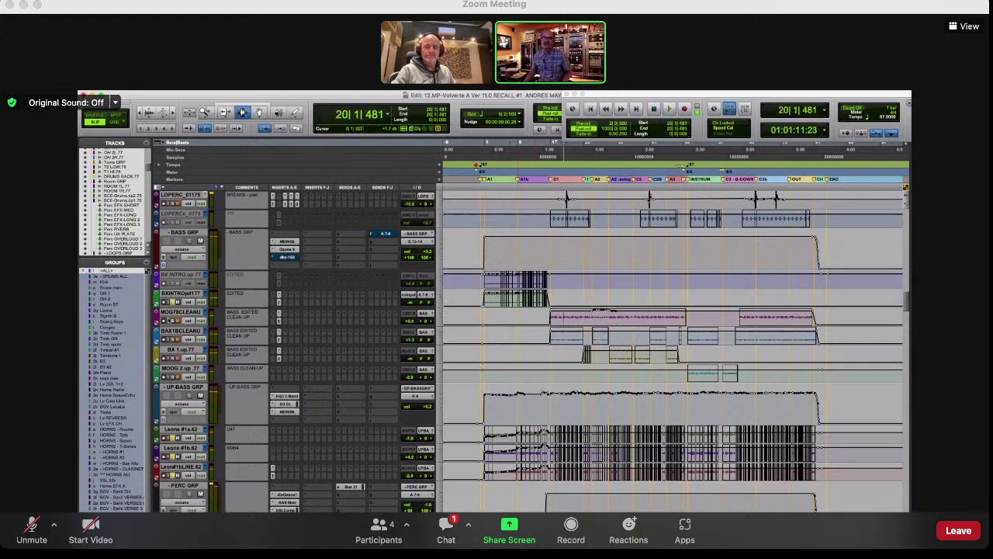
key(space)
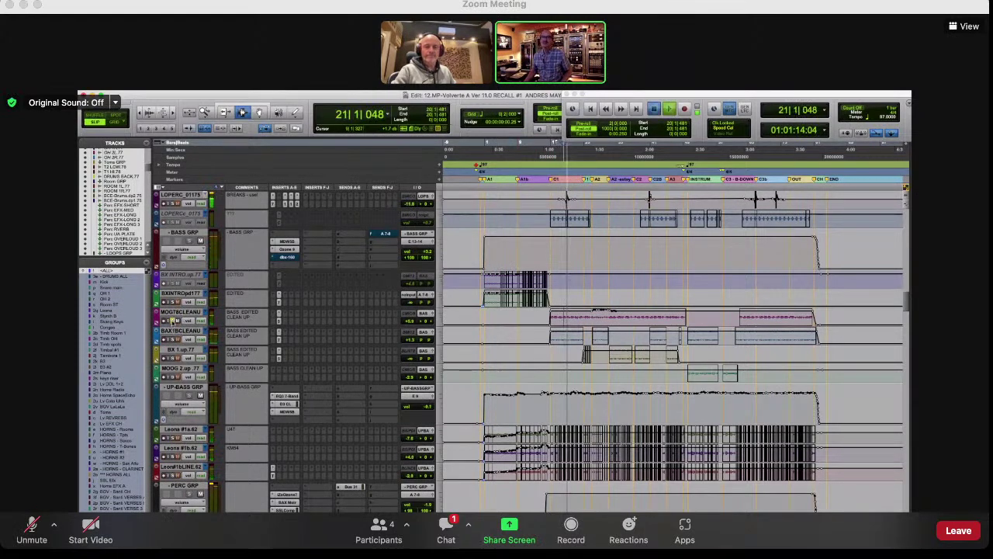
key(space)
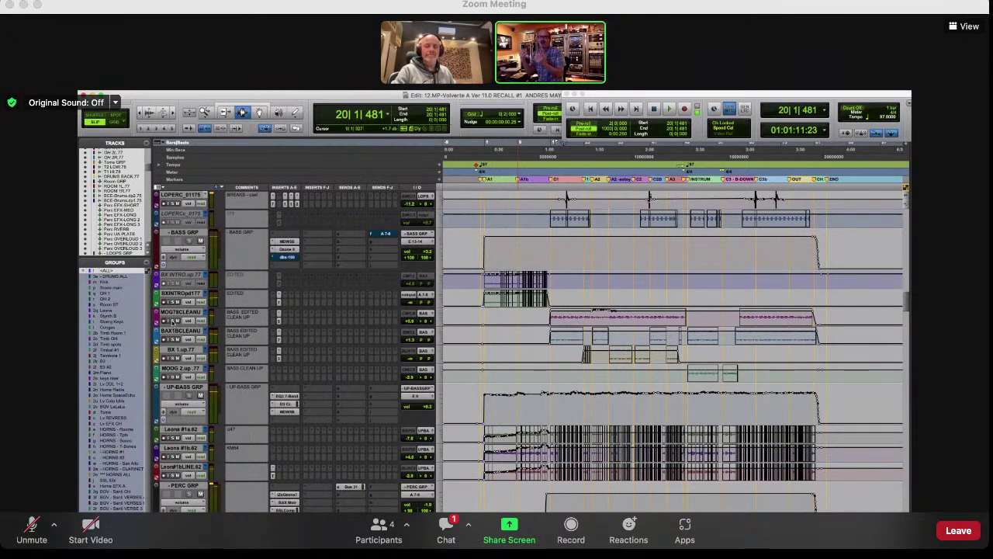
Step: Solo the N Gt #1b.71 and Cuatro #1.69 tracks and play them from bar 20
scroll(310, 310, down, 3)
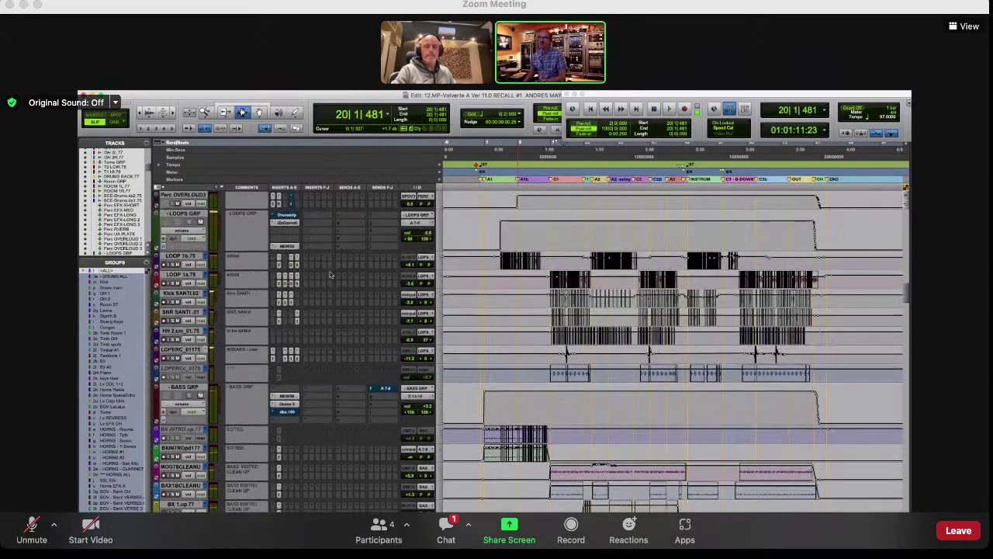
scroll(330, 275, down, 10)
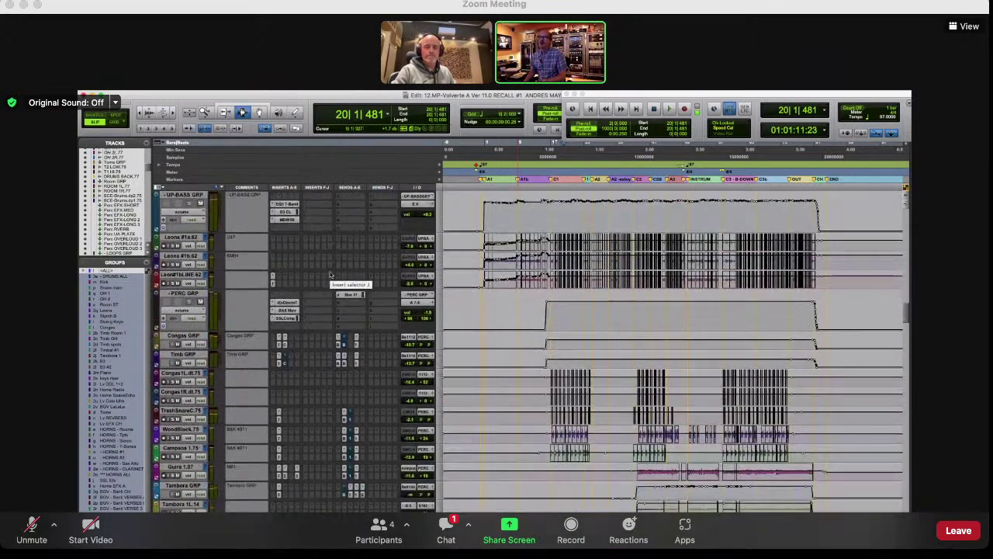
scroll(330, 274, down, 10)
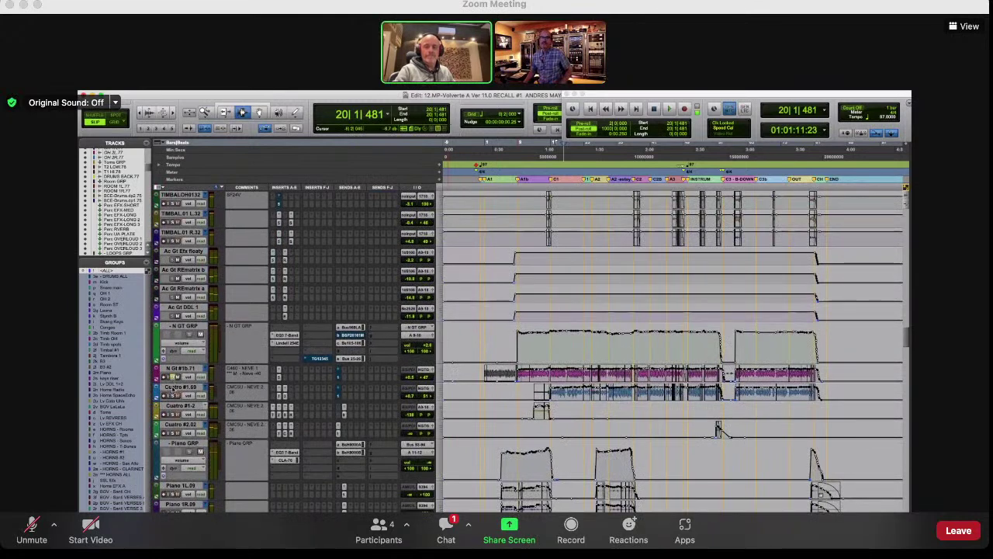
key(space)
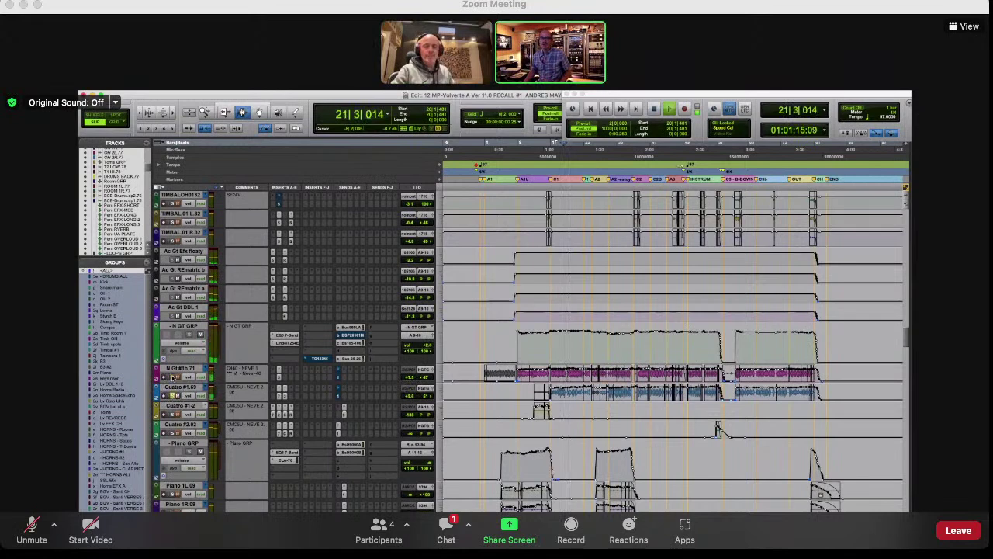
key(space)
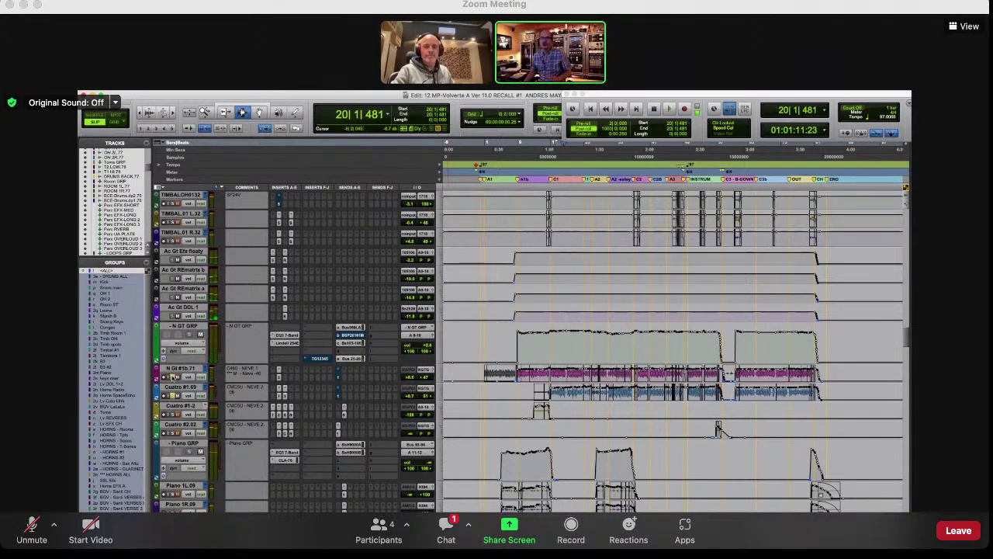
key(space)
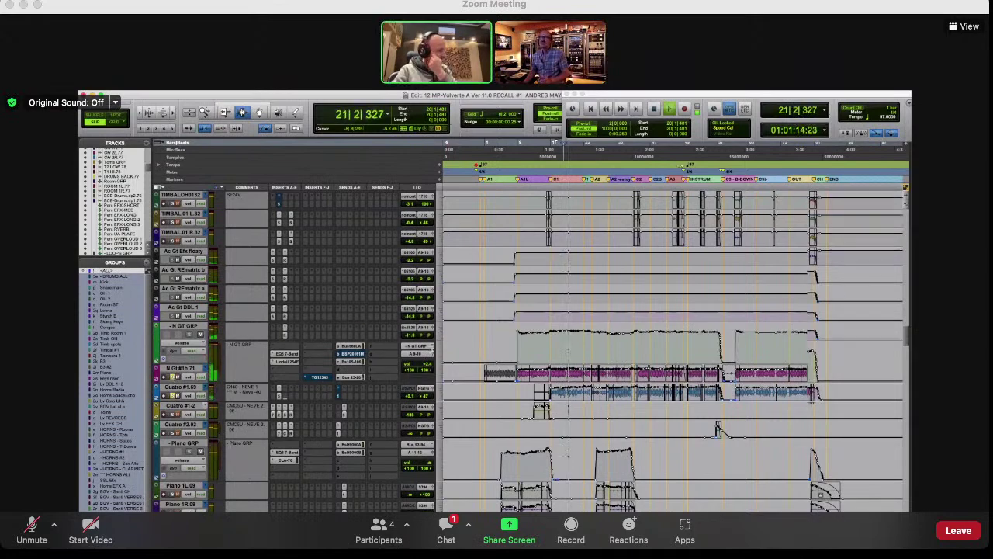
Step: Select the percussion tracks from Congas1L.dt.75 through Campana 1.75 and solo them during playback
scroll(460, 336, up, 3)
scroll(460, 335, up, 5)
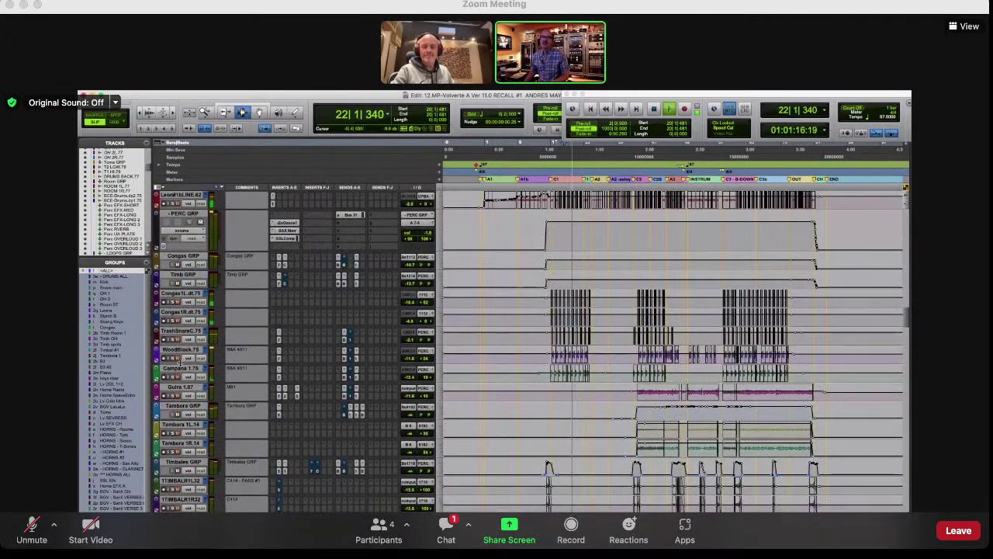
click(178, 369)
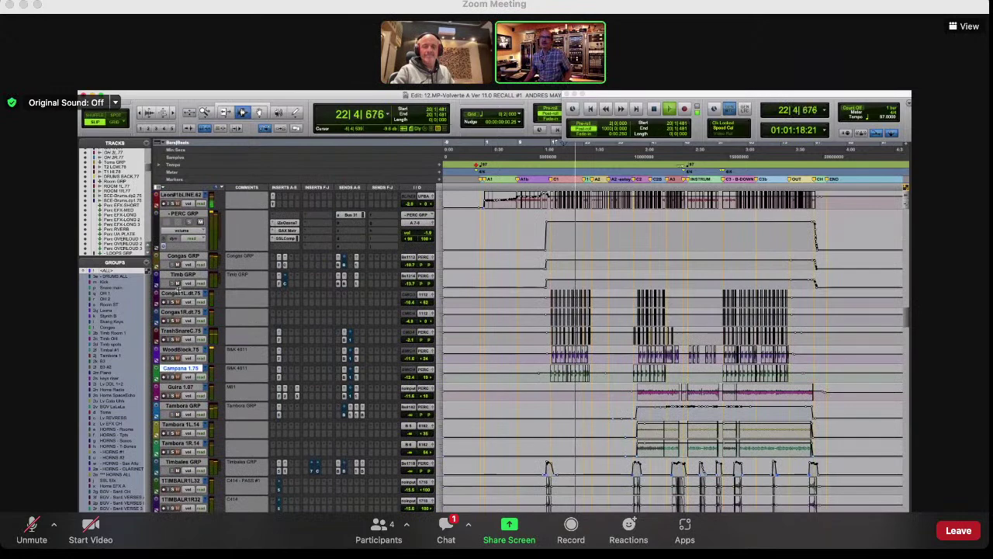
shift+click(180, 294)
Step: Add the bass tracks below BASS GRP to the soloed tracks during playback, and stop playback
scroll(200, 350, up, 5)
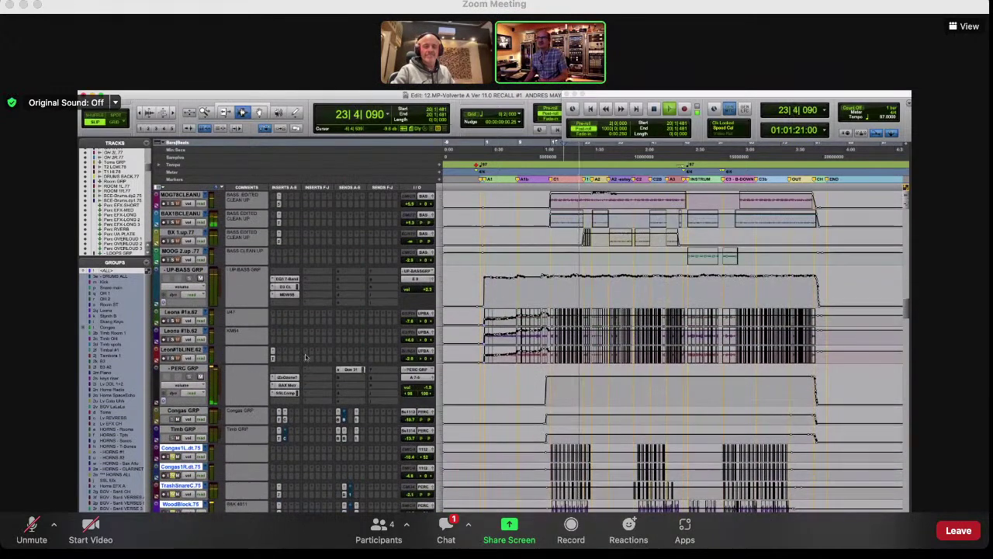
scroll(194, 341, up, 5)
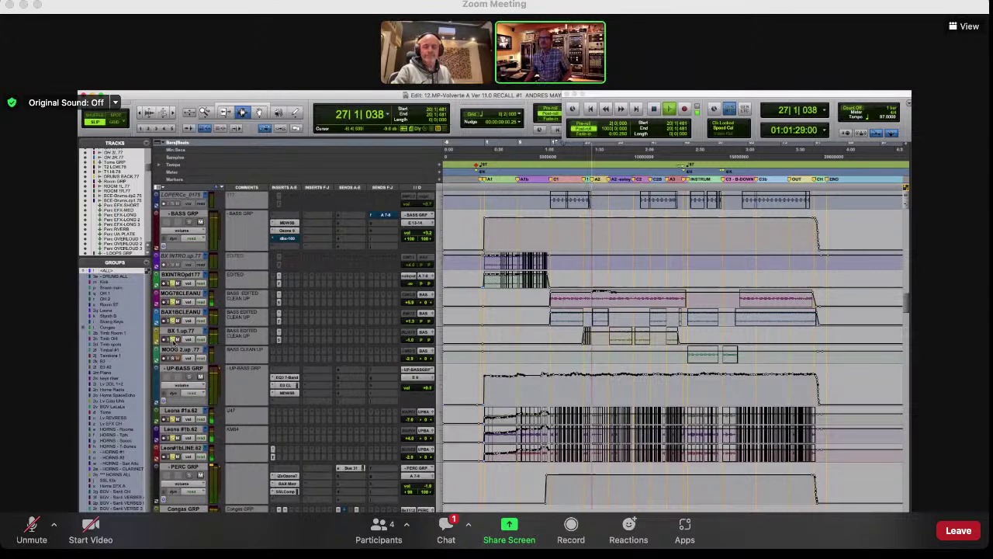
scroll(173, 359, down, 4)
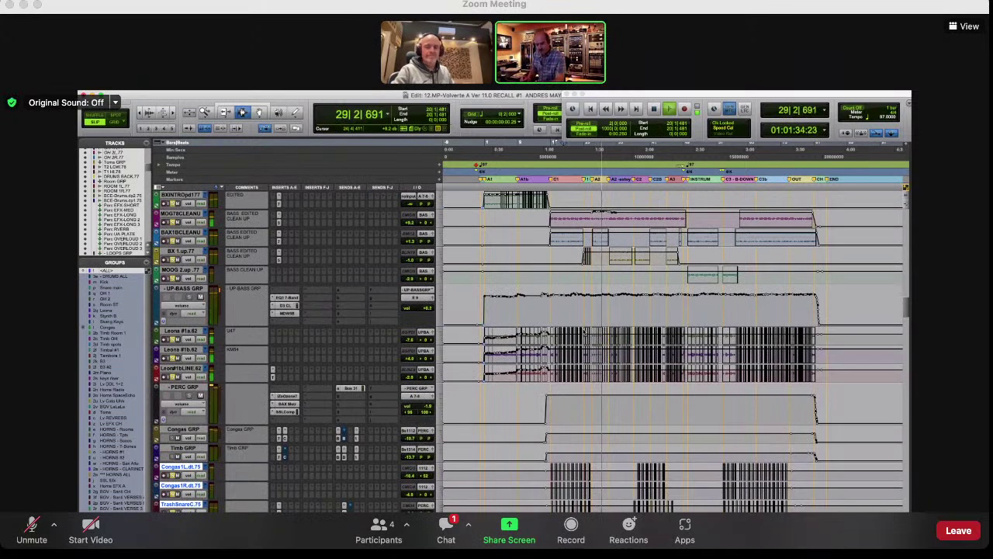
key(space)
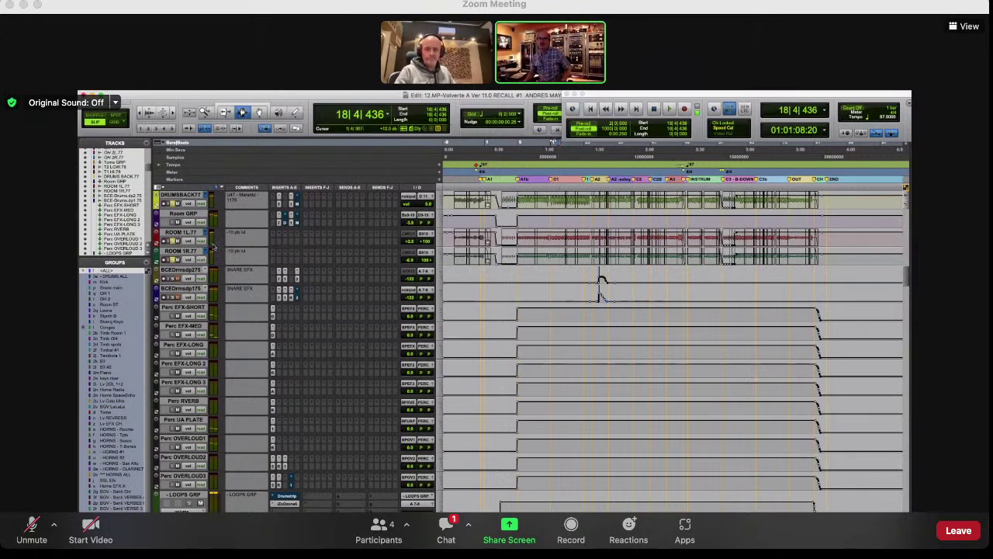
Step: Select the loop tracks from LOOP 1b.75 through LOPERC_01175 and solo them
scroll(359, 313, down, 10)
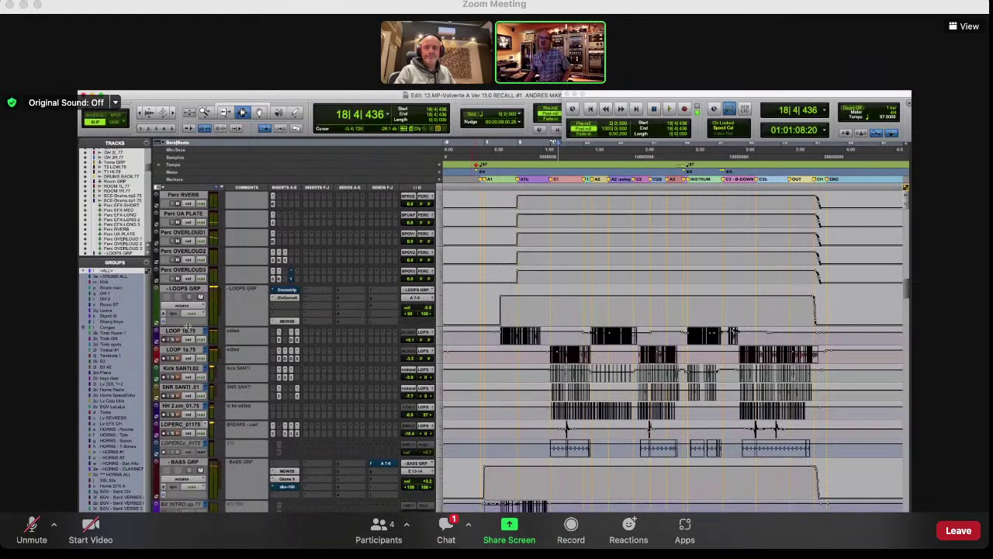
click(183, 331)
shift+click(180, 425)
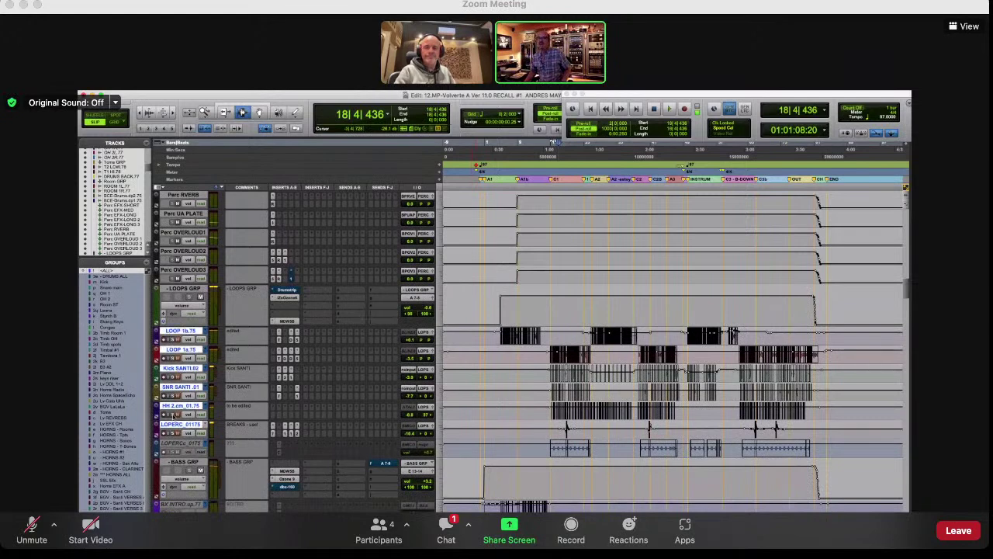
key(space)
key(space)
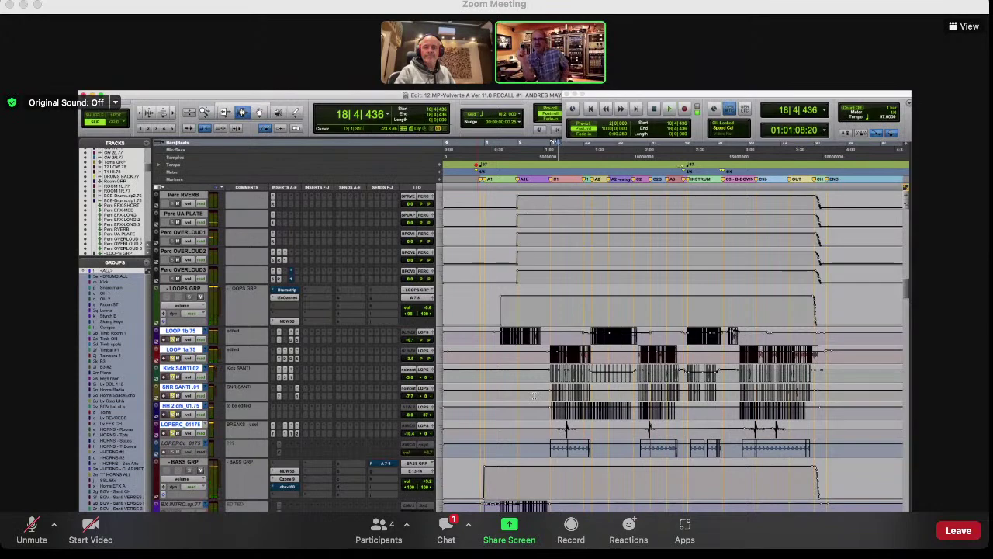
Step: Play the soloed tracks from bar 18 while reviewing the bass, Leona and percussion tracks, and stop playback
key(space)
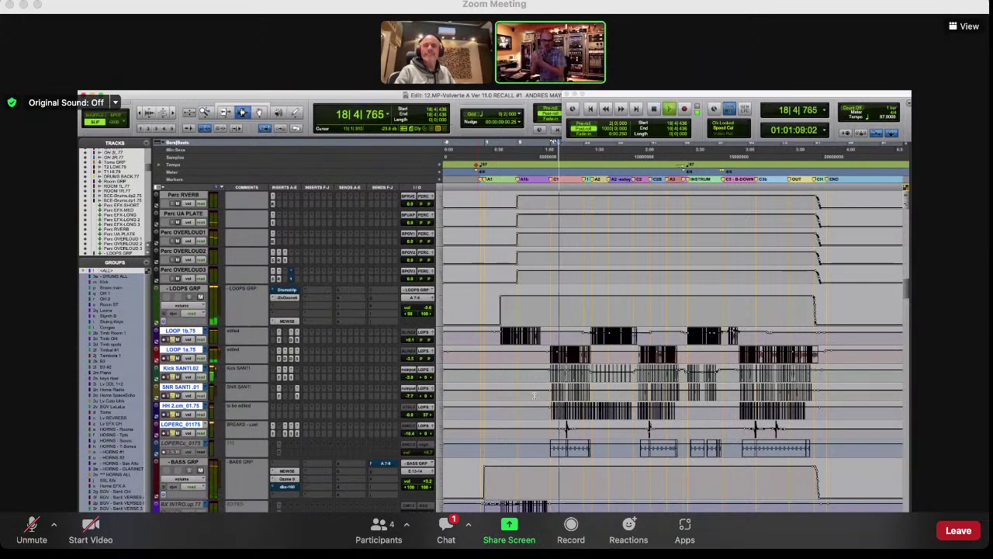
scroll(534, 395, down, 10)
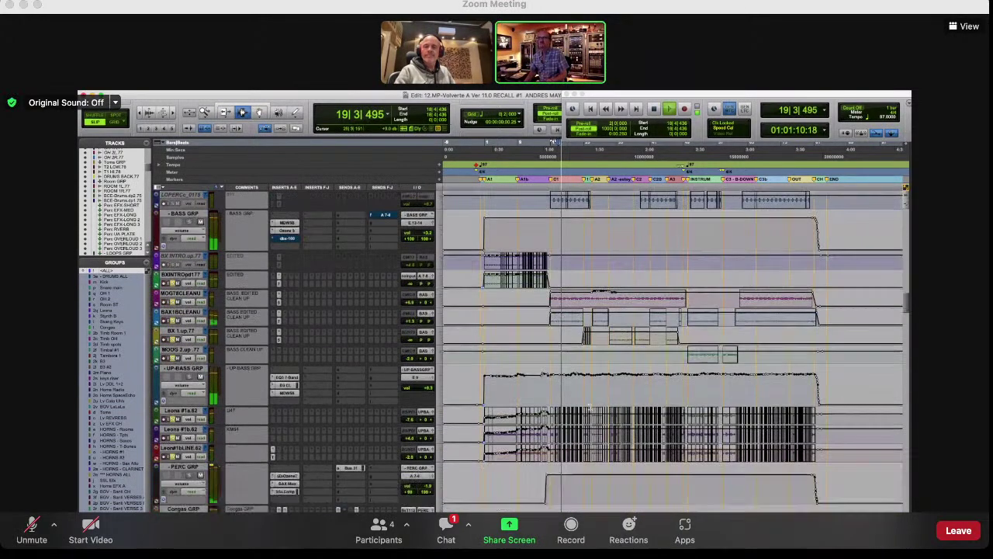
scroll(559, 392, down, 15)
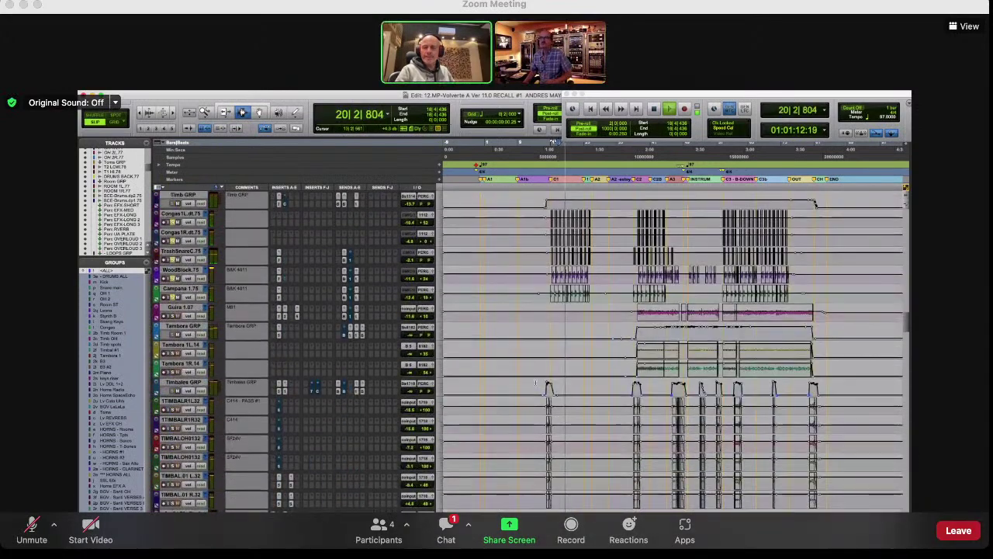
scroll(559, 377, down, 3)
key(space)
Step: Clear the loop, bass and percussion solos and audition the soloed drum and room tracks from bar 18
scroll(589, 366, up, 10)
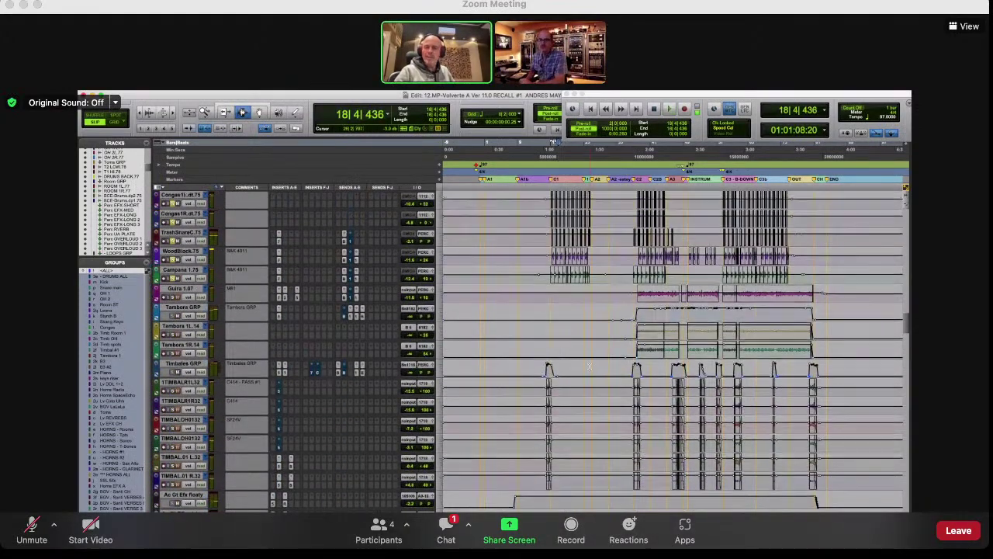
scroll(589, 366, up, 10)
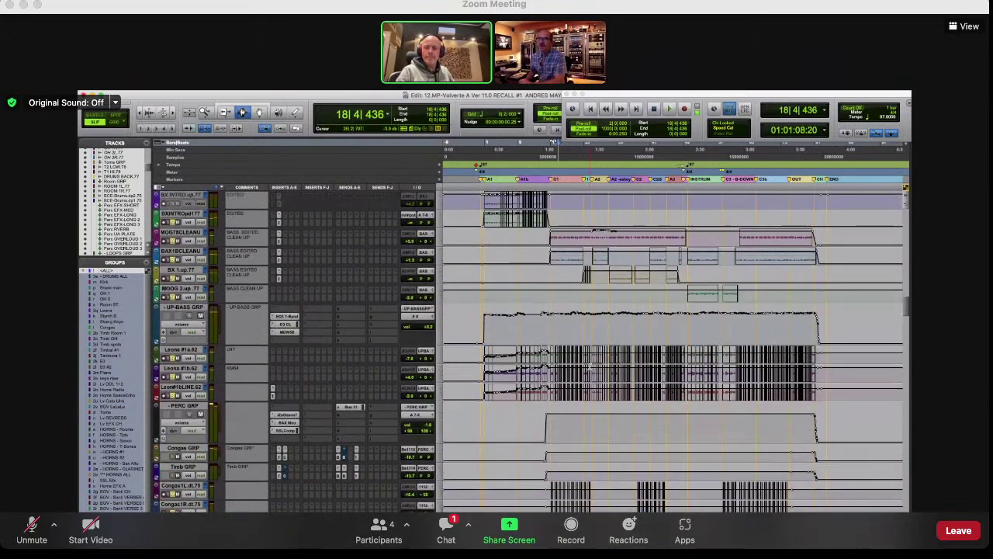
scroll(302, 406, up, 6)
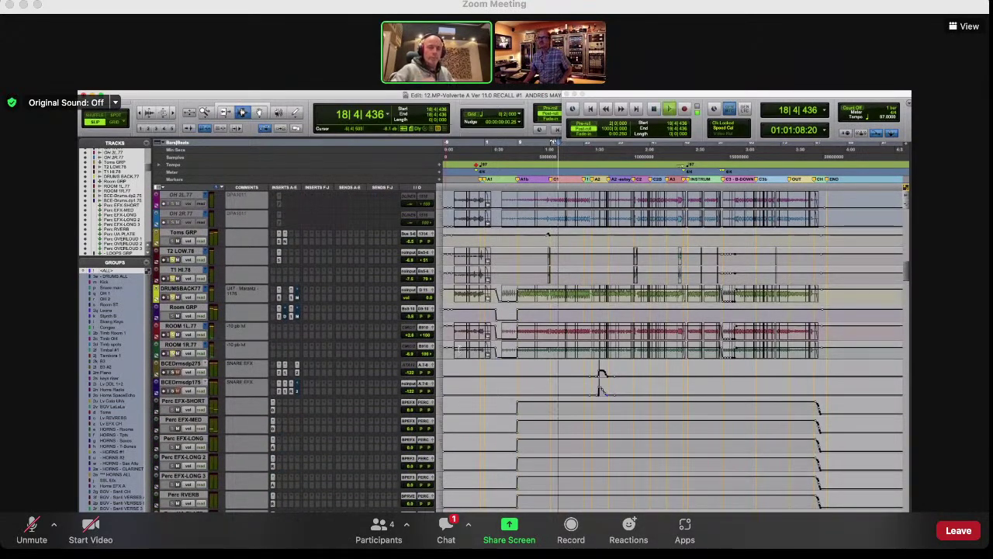
key(space)
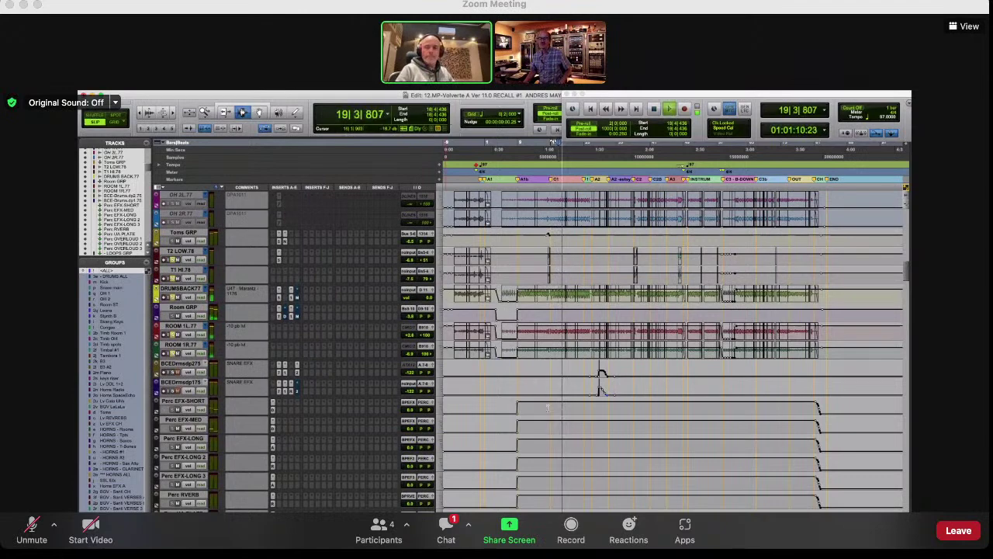
scroll(608, 379, down, 5)
scroll(607, 379, down, 3)
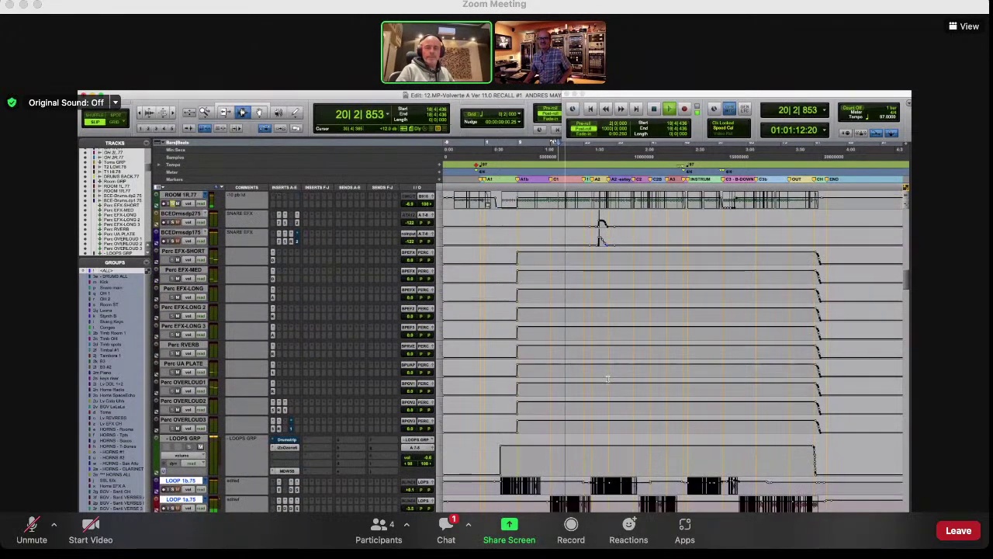
key(space)
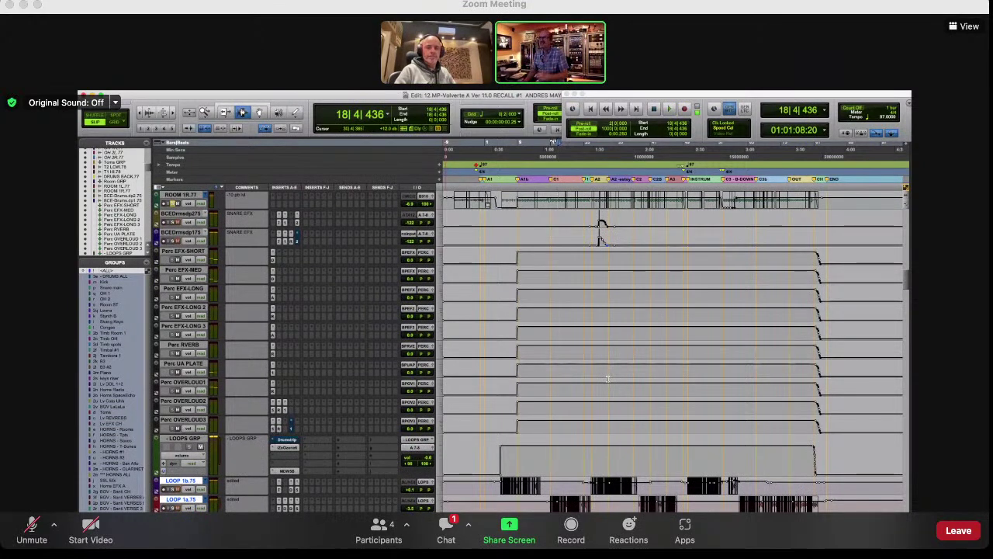
Step: Solo the loop tracks again and add the bass tracks BXINTROpd177 through MOOG 2.up.77 to the solos
scroll(608, 379, down, 6)
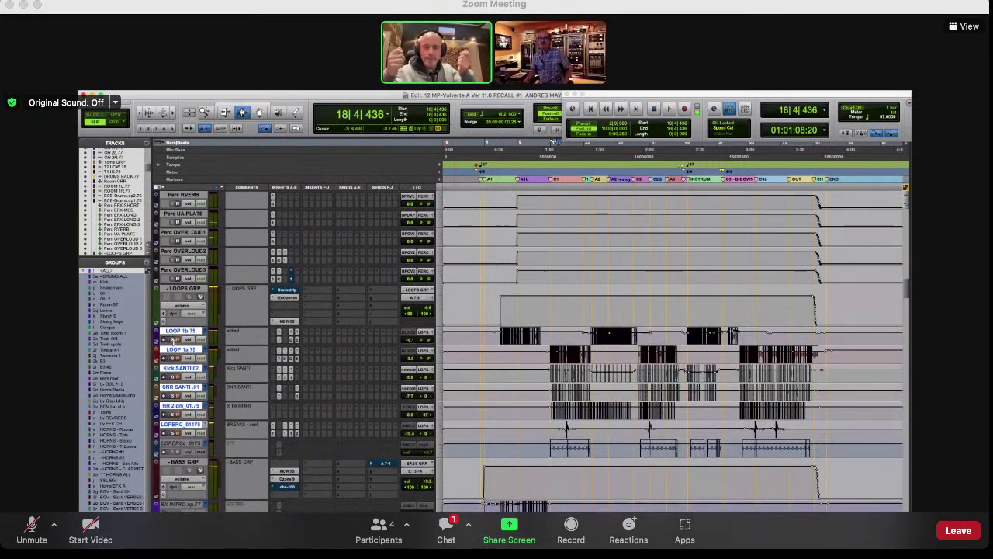
scroll(420, 385, down, 2)
scroll(420, 385, down, 5)
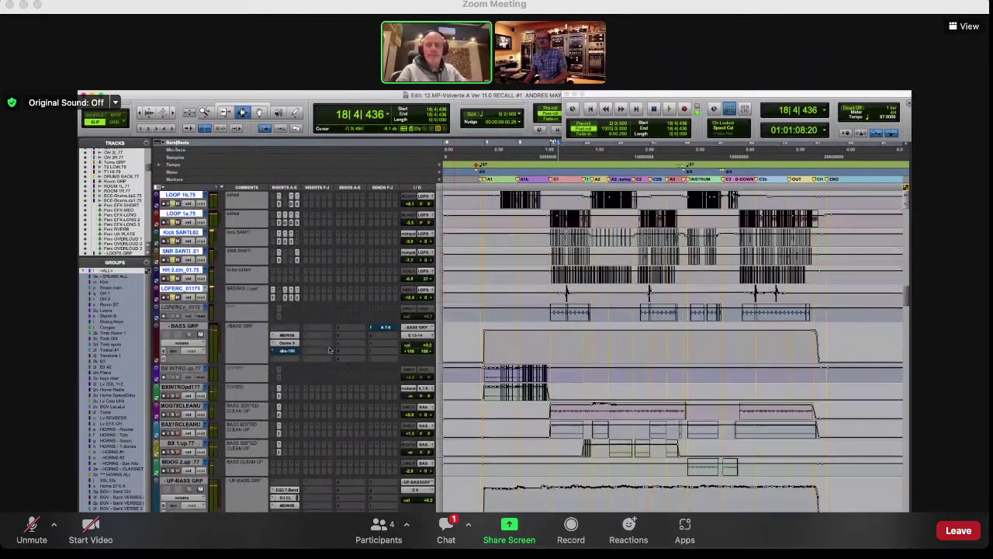
click(180, 370)
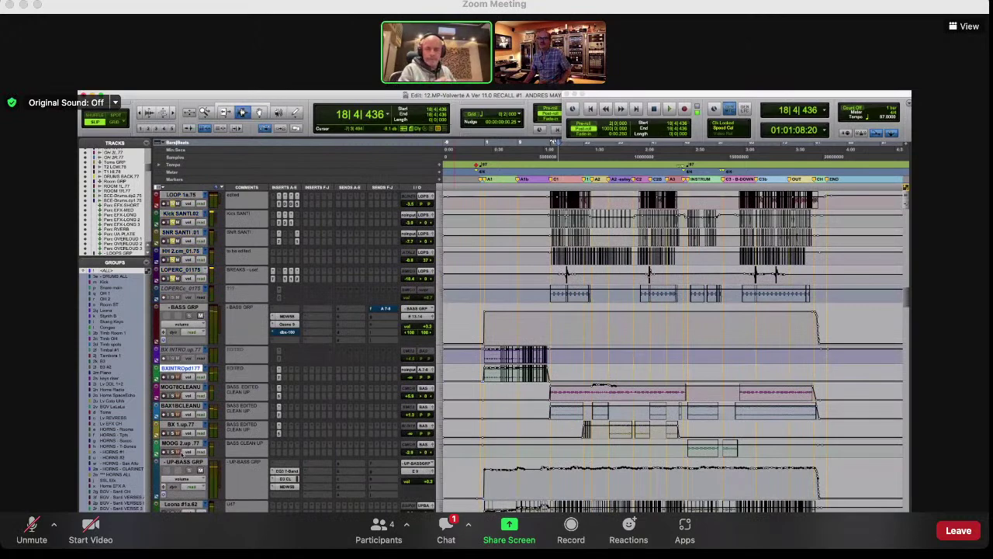
shift+click(181, 445)
scroll(284, 435, down, 5)
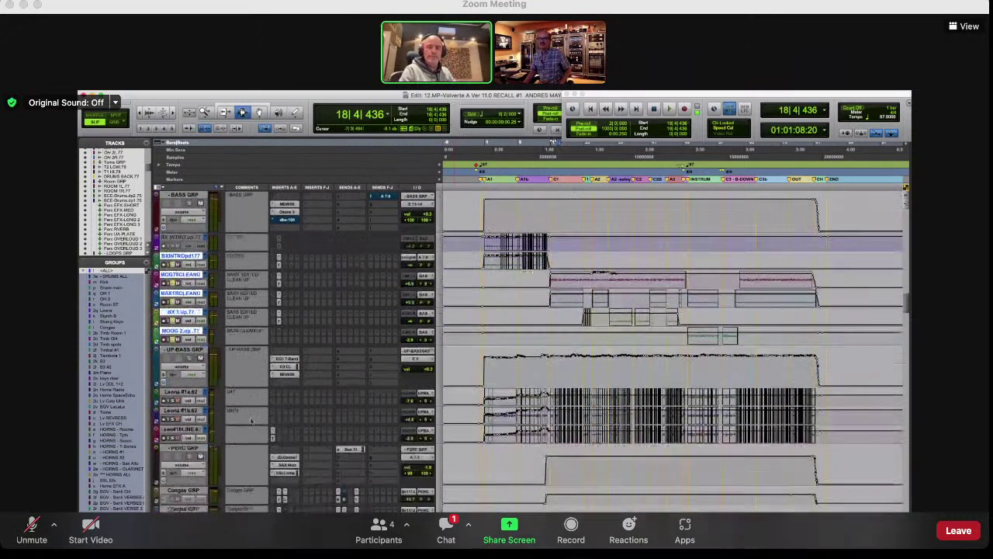
Step: Play from bar 18 and add the Leona tracks and percussion tracks Congas1L.dt.75 through TIMBAL.01 R.32 to the solos
key(space)
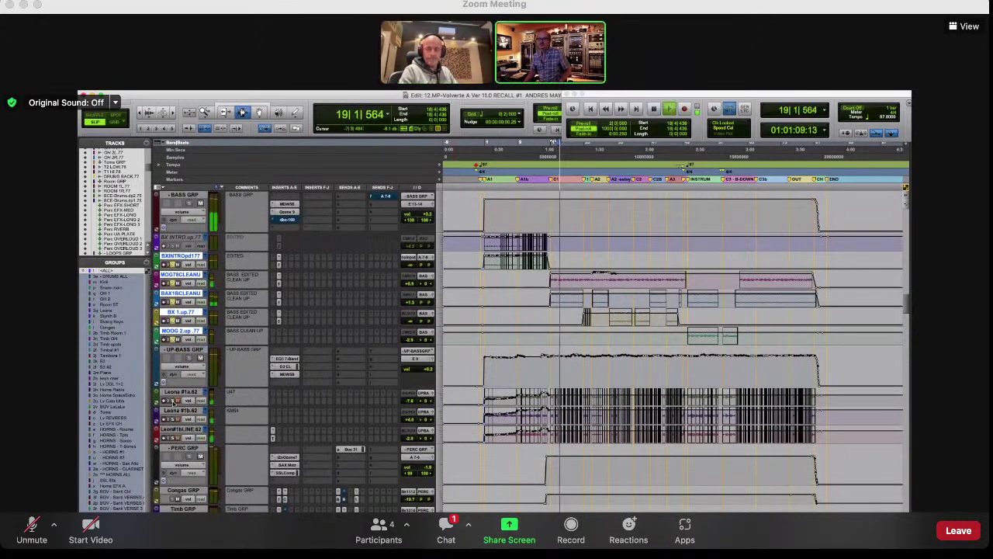
scroll(172, 404, down, 6)
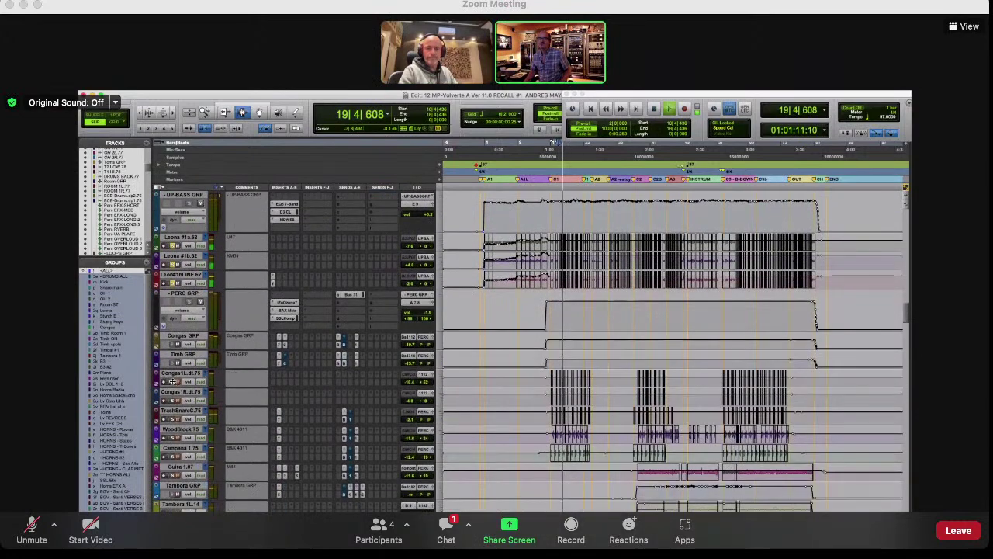
click(181, 373)
scroll(231, 378, down, 7)
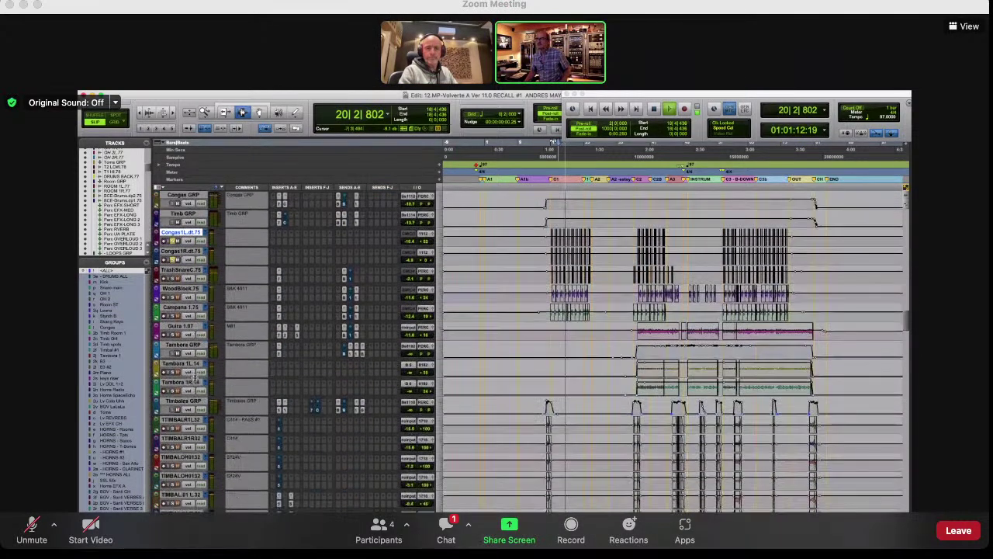
scroll(164, 426, down, 2)
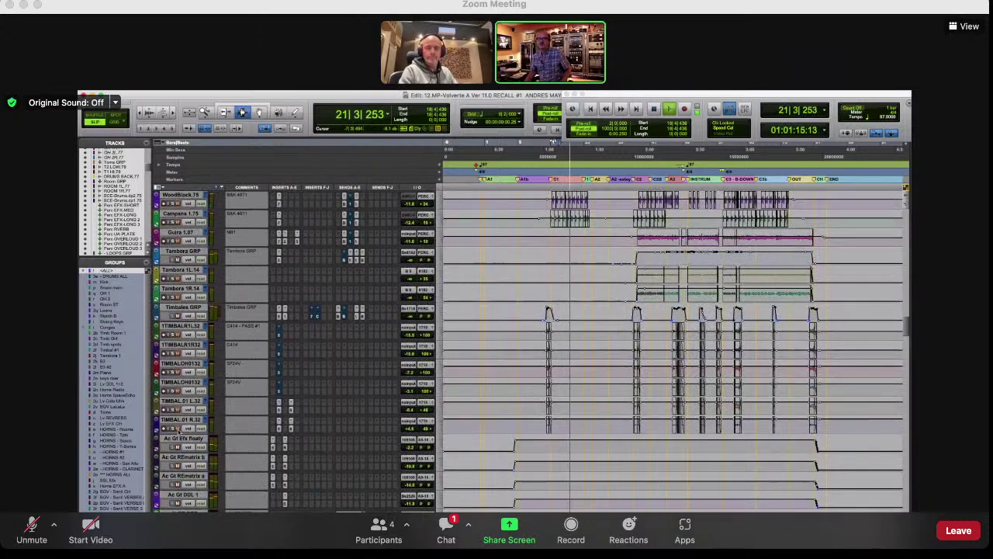
shift+click(179, 420)
Step: Add the N Gt #1b.71, Cuatro, Piano and TEXTUREINT01 tracks to the soloed tracks during playback
scroll(401, 391, down, 7)
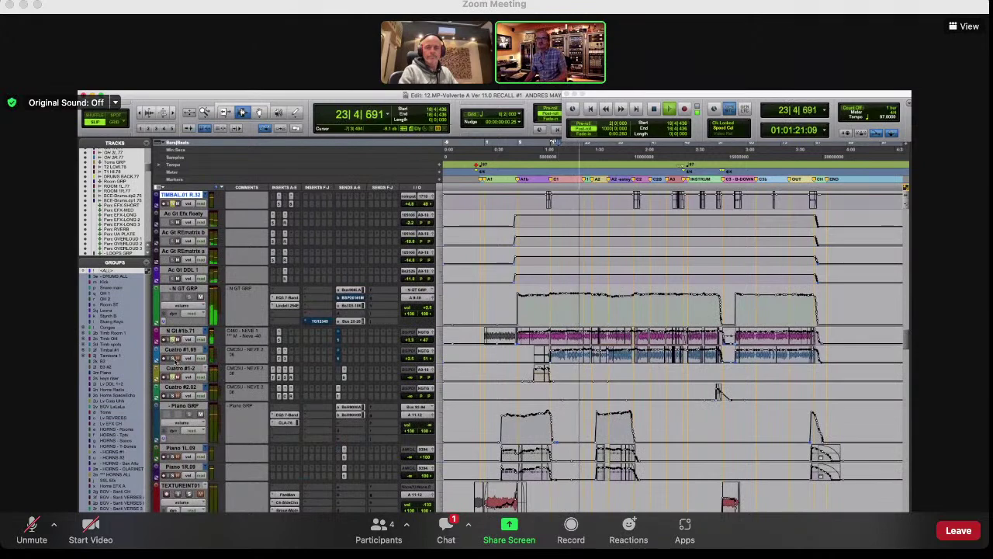
scroll(205, 375, down, 2)
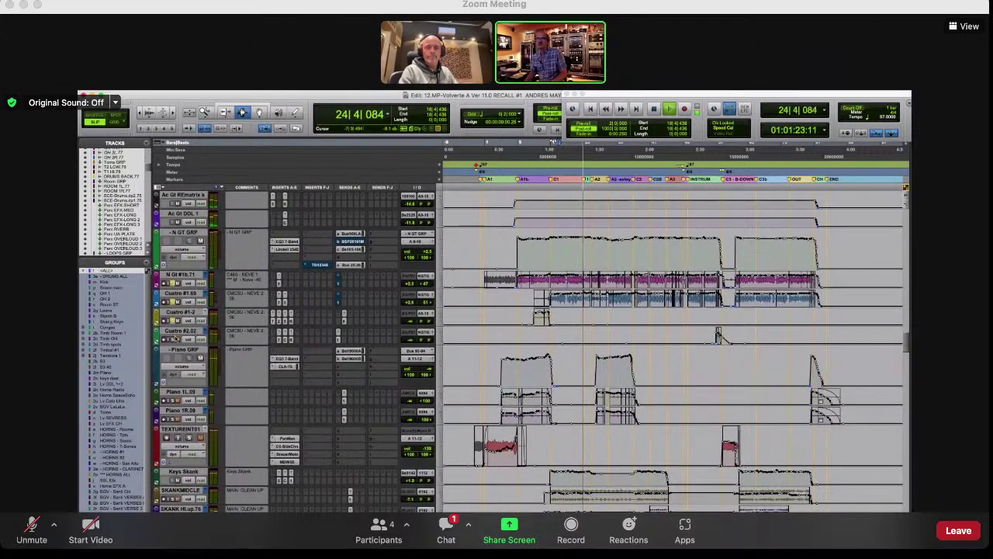
scroll(271, 359, down, 2)
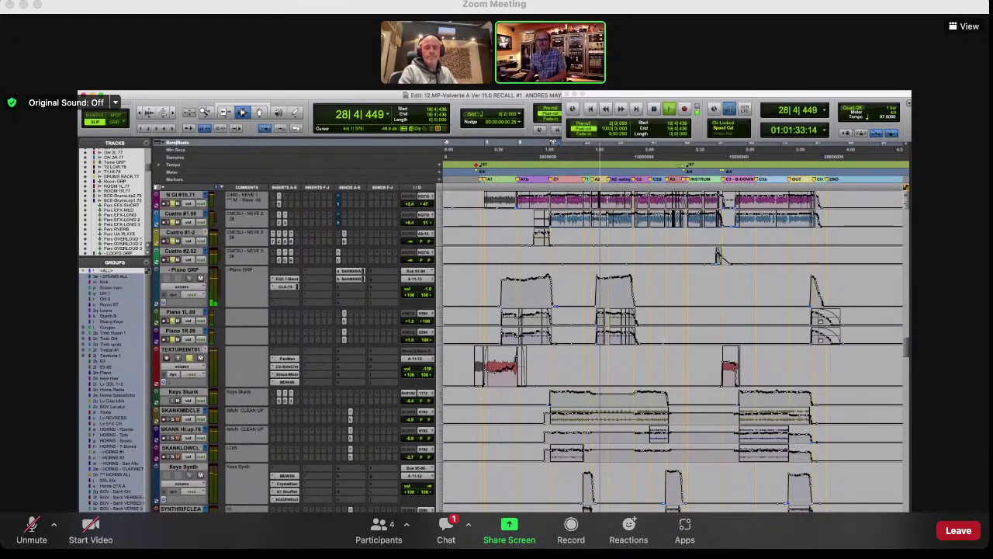
scroll(337, 357, down, 4)
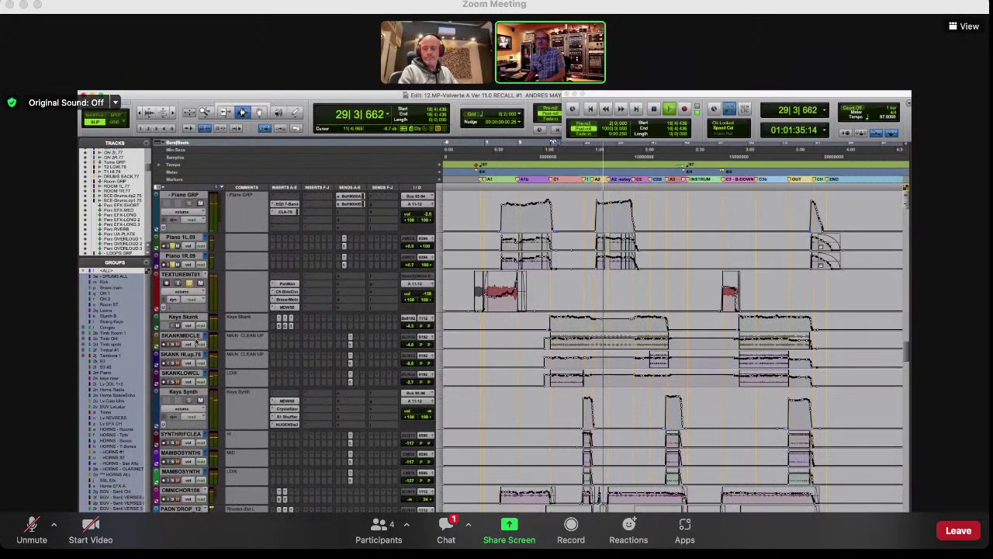
Step: Select the keys and synth tracks from SKANKMIDCLE through B3Lw107 and solo them during playback
click(194, 337)
scroll(222, 344, down, 3)
scroll(221, 344, down, 7)
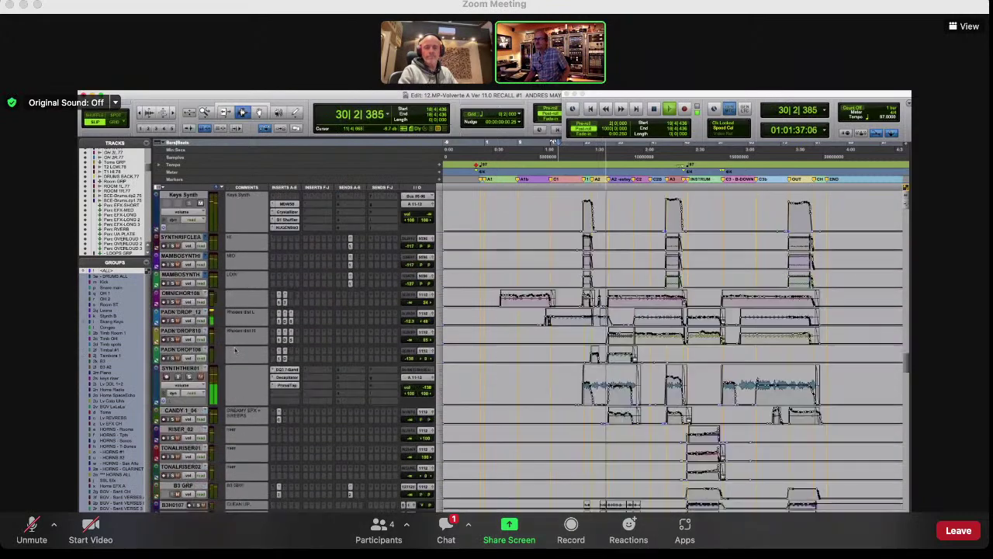
scroll(189, 458, down, 7)
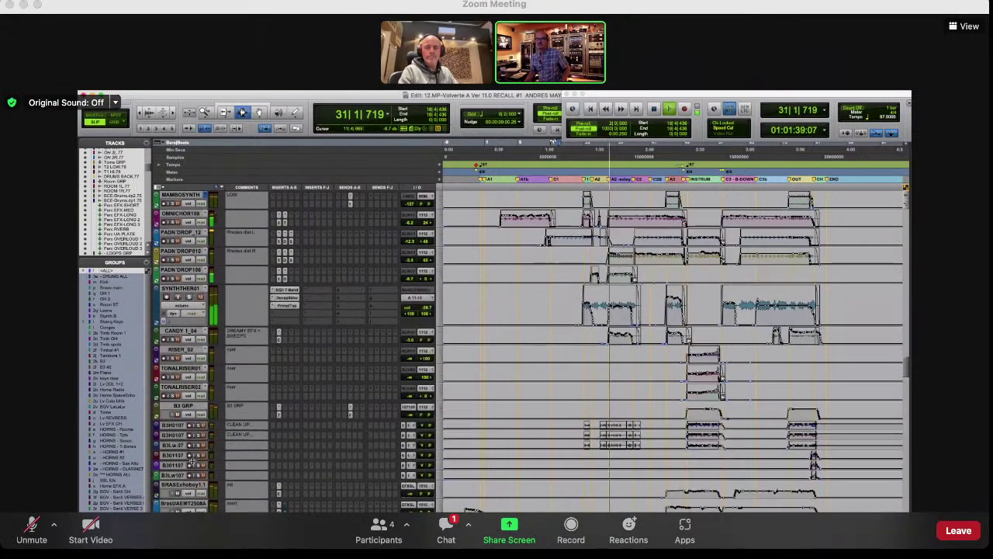
shift+click(174, 419)
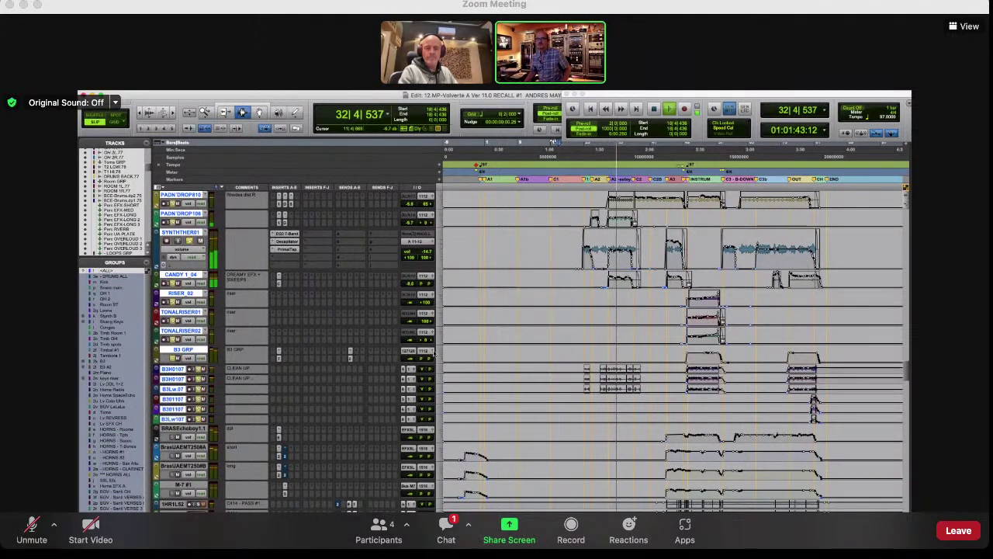
Step: Review the soloed piano, keys, synth and B3 tracks while the mix plays, and stop playback
scroll(502, 336, up, 5)
scroll(502, 336, up, 15)
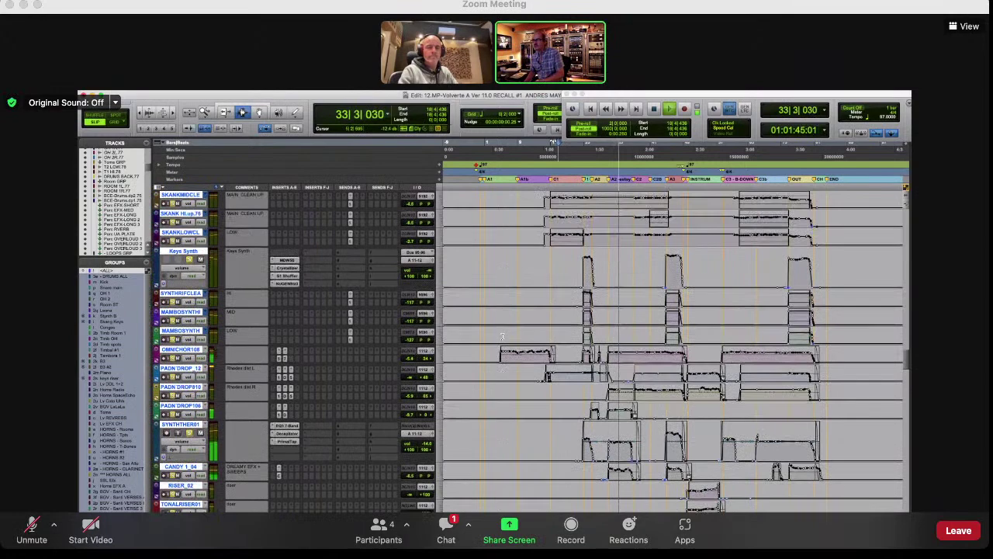
scroll(502, 336, down, 20)
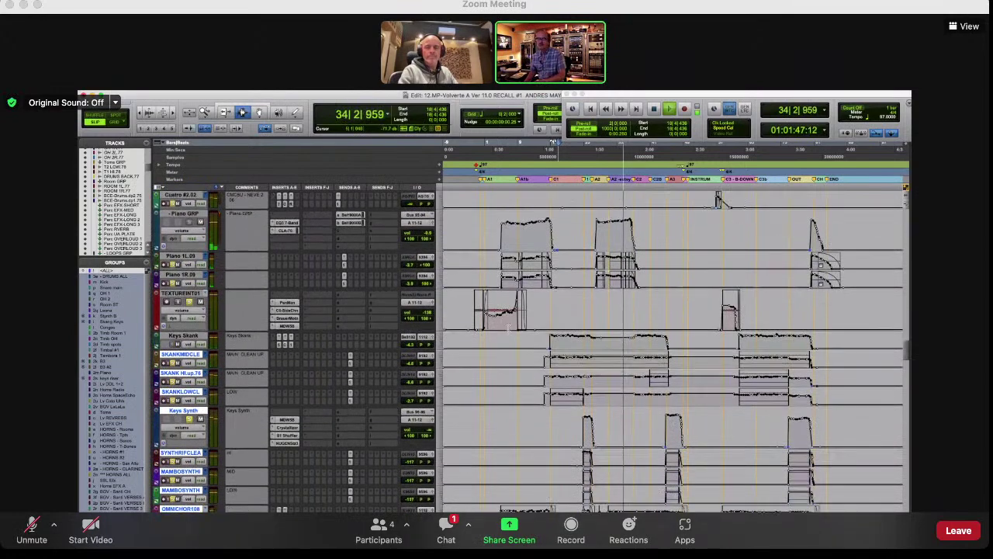
scroll(584, 322, down, 7)
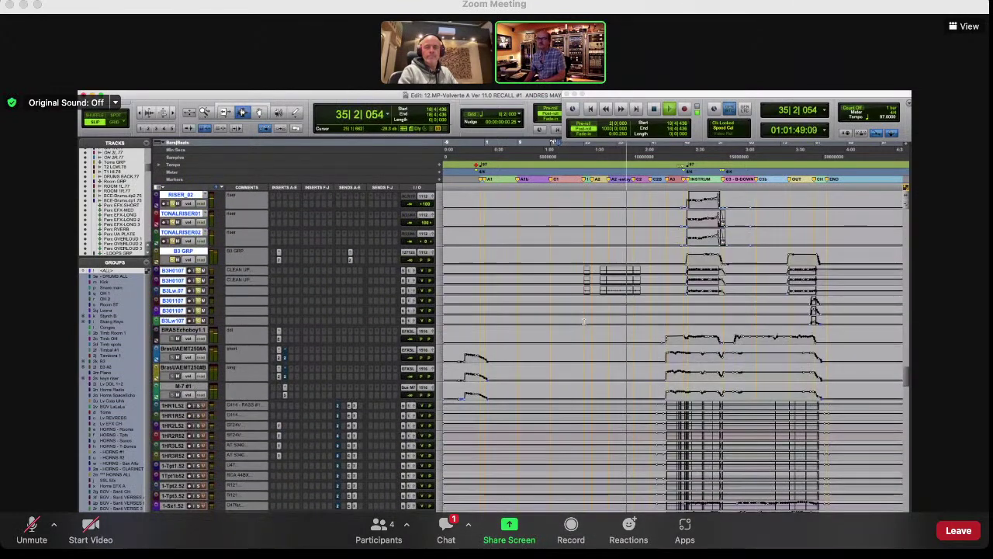
scroll(584, 323, down, 3)
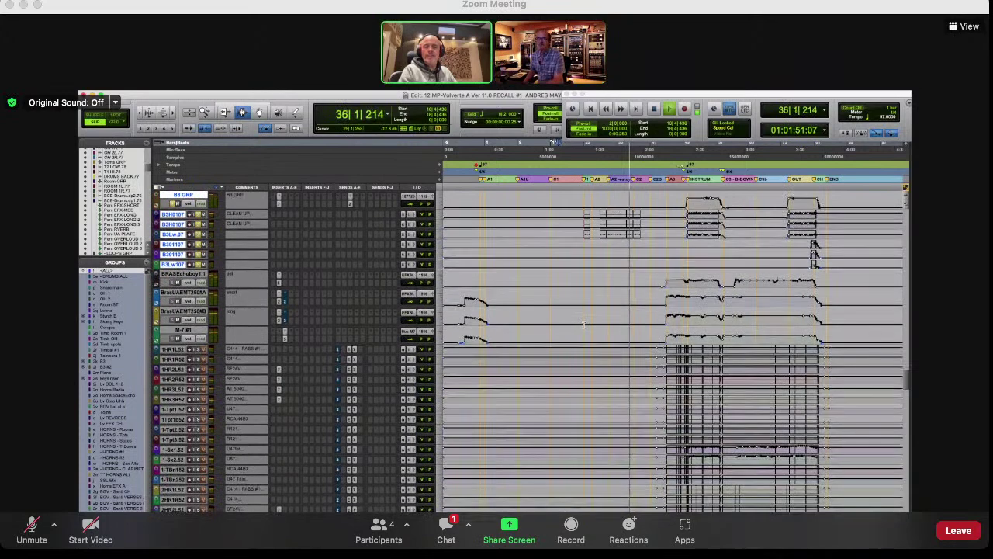
key(space)
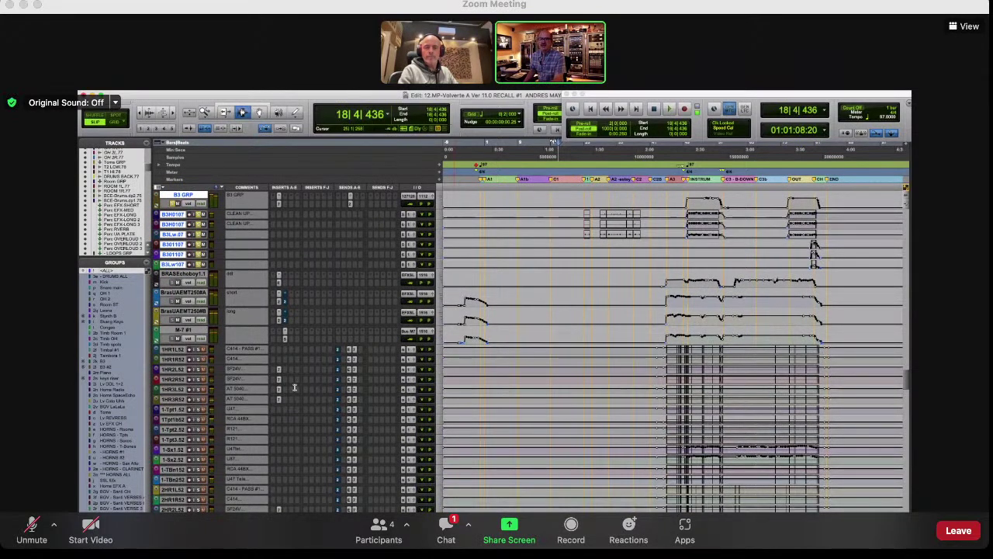
Step: Check the full name of the TEXTUREINT01 track above the Keys Skank tracks in its naming dialog and close the dialog unchanged
scroll(317, 375, up, 10)
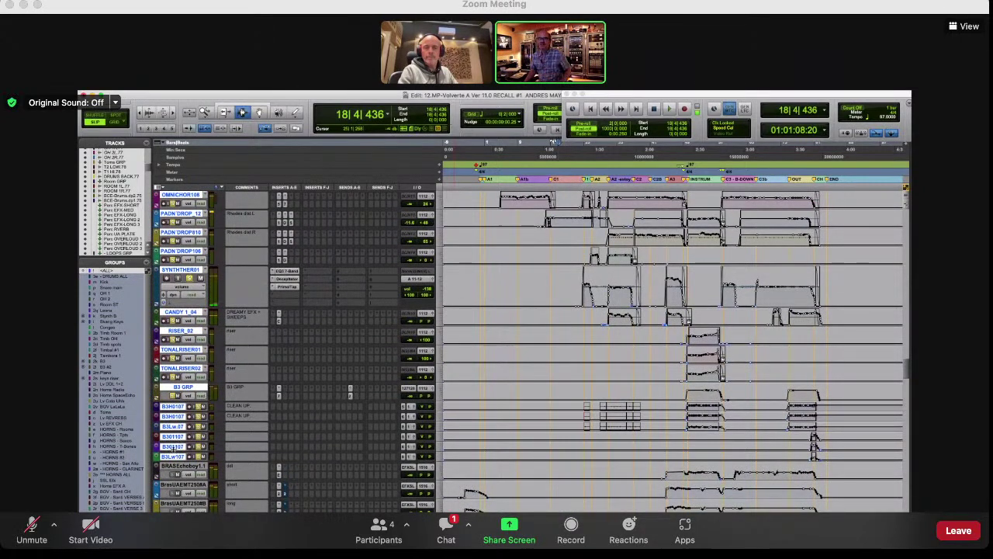
scroll(310, 375, up, 9)
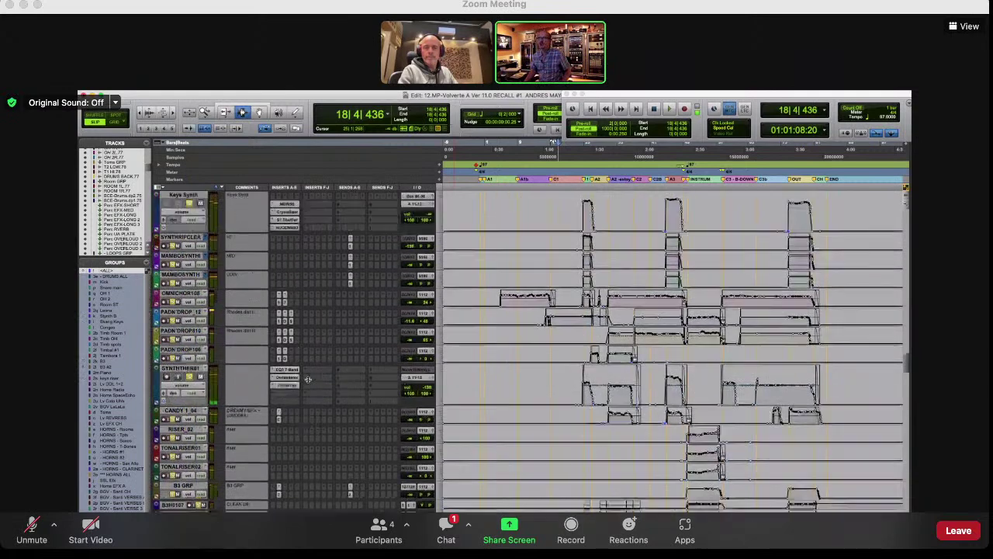
scroll(309, 345, up, 4)
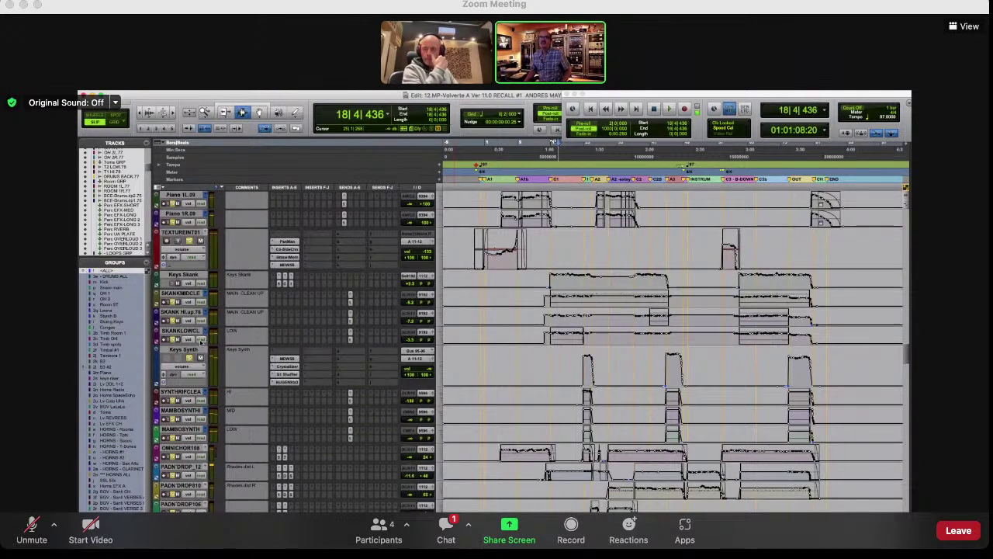
scroll(204, 295, up, 2)
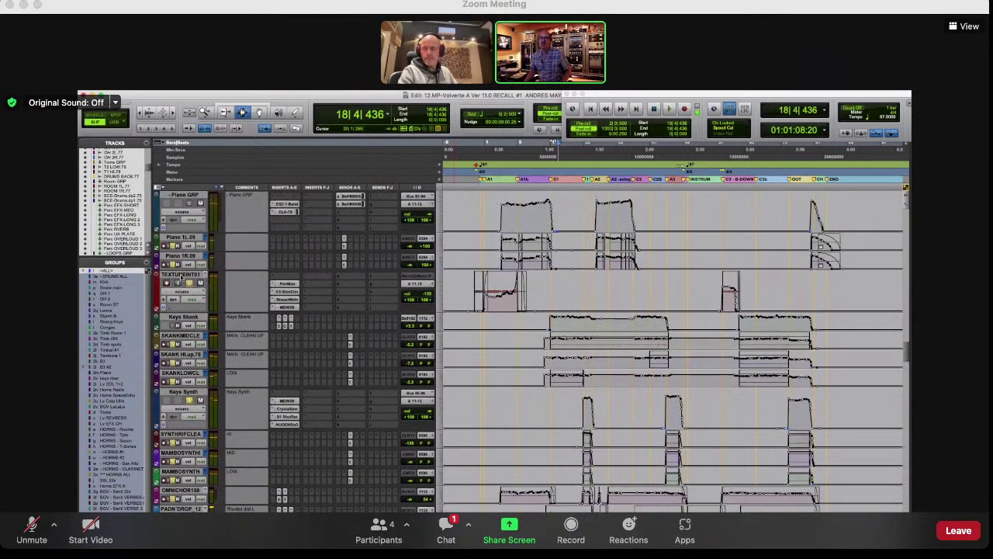
click(184, 276)
double_click(189, 278)
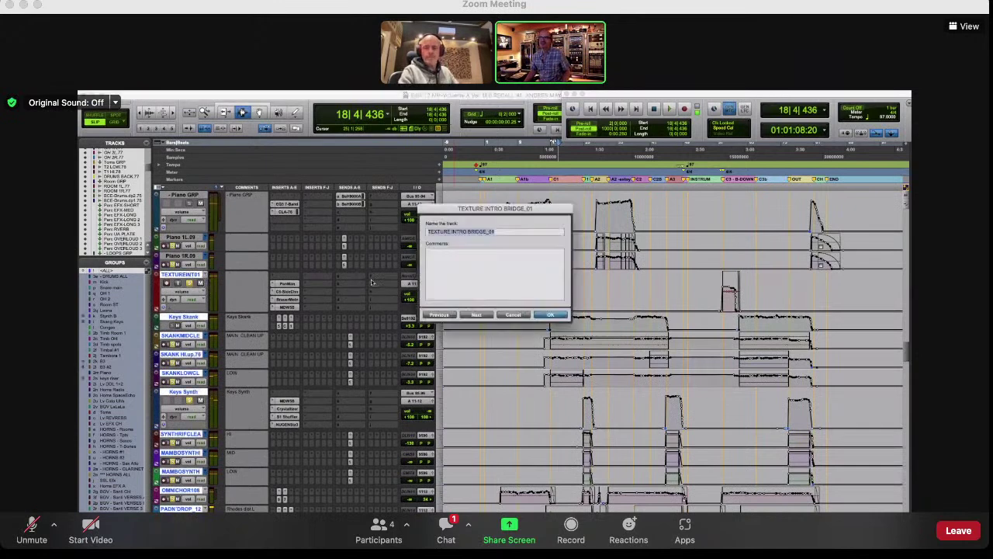
key(Return)
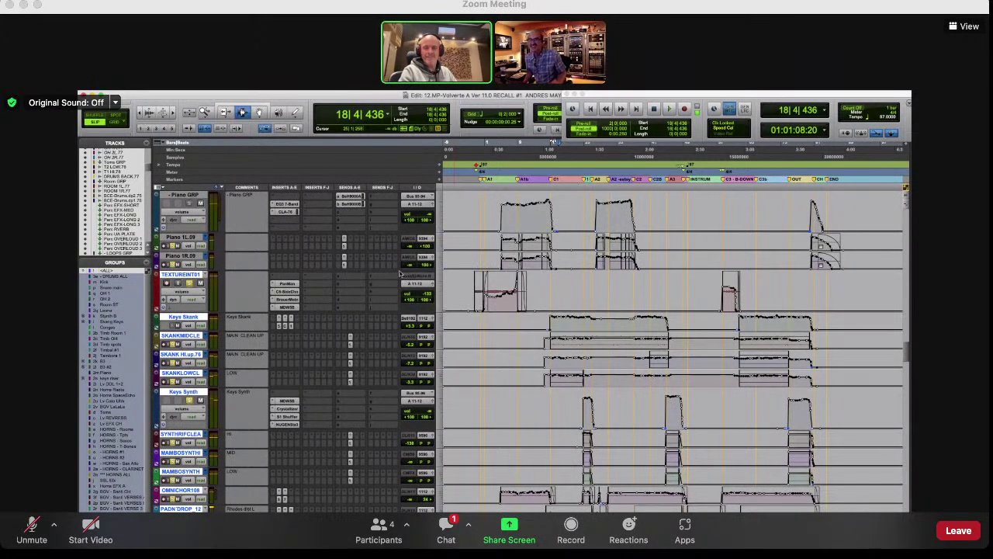
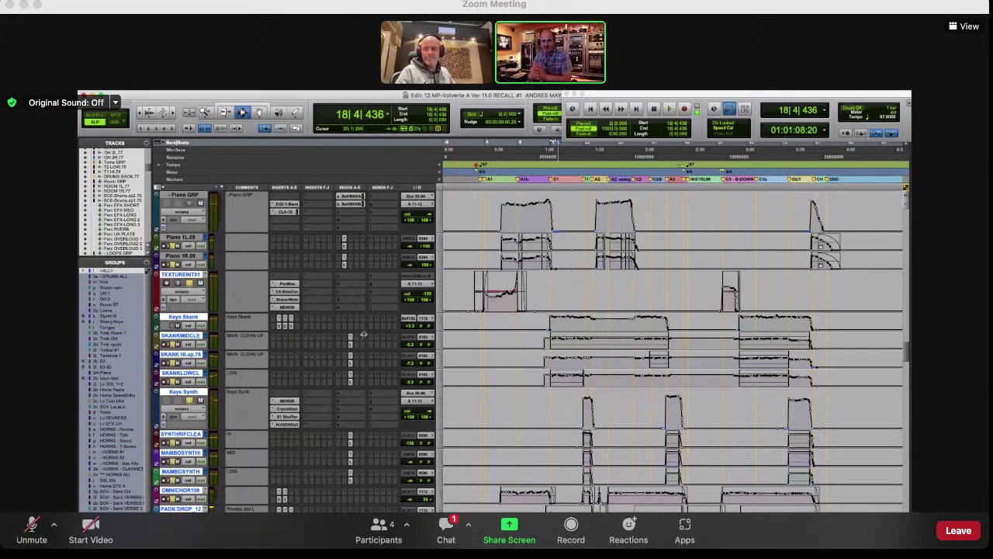
scroll(313, 388, up, 8)
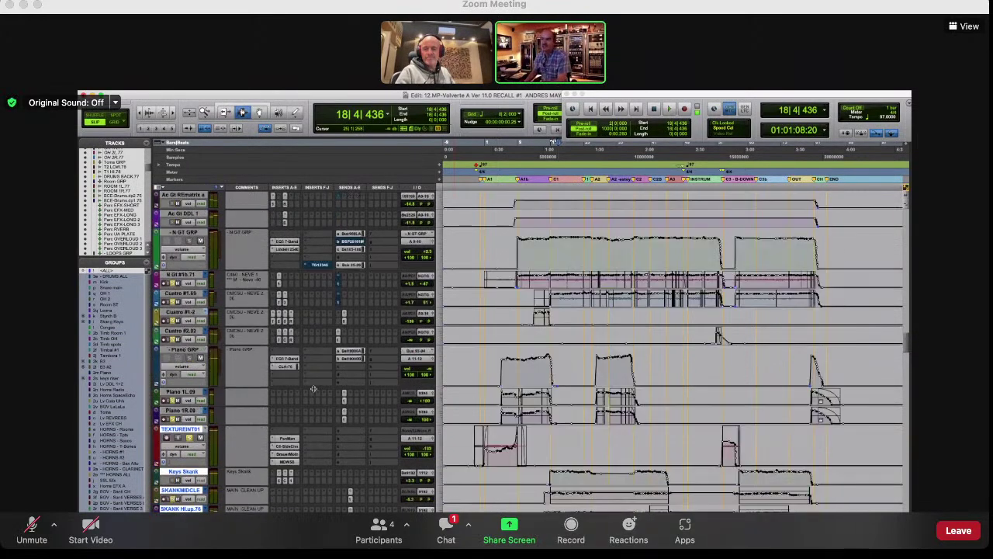
scroll(380, 390, up, 8)
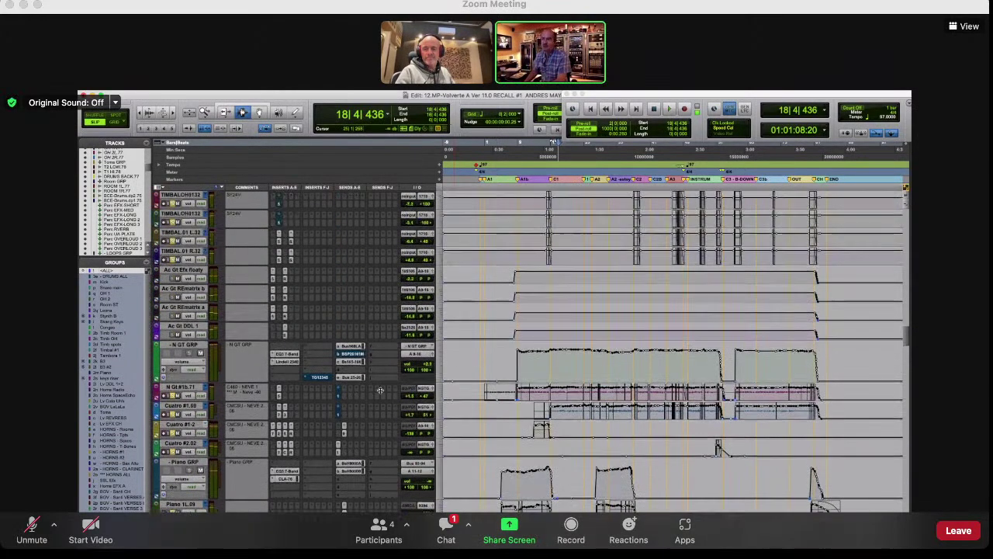
scroll(381, 390, down, 6)
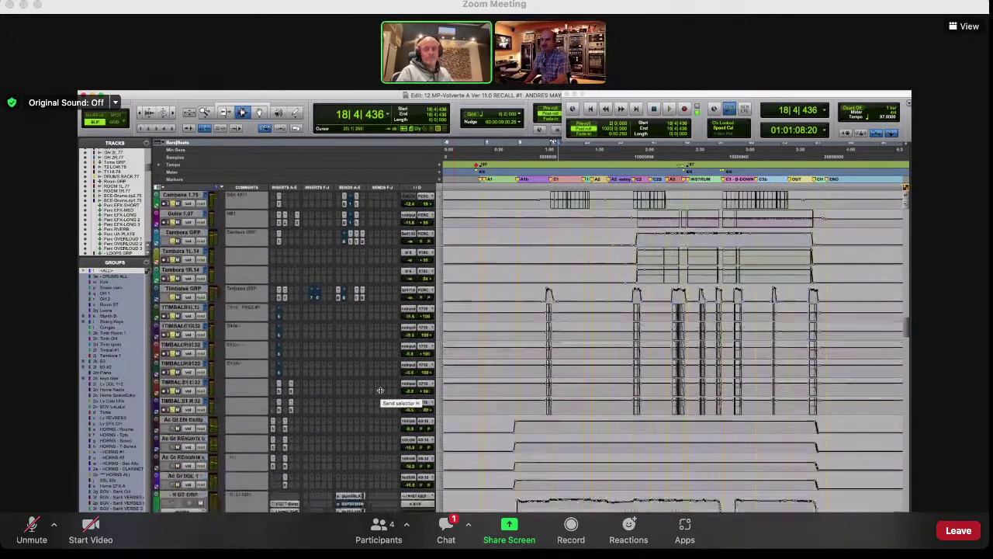
scroll(380, 390, down, 10)
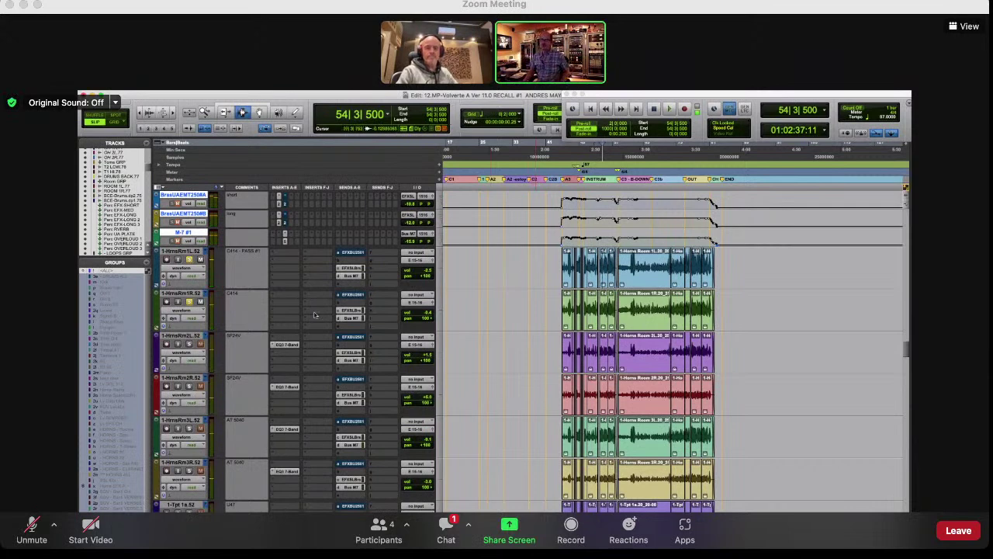
Step: Audition the horn room tracks from bar 54, soloing first the pair 1-HrnsRm3L and 3R, and then 1-HrnsRm2L and 2R
click(189, 429)
key(space)
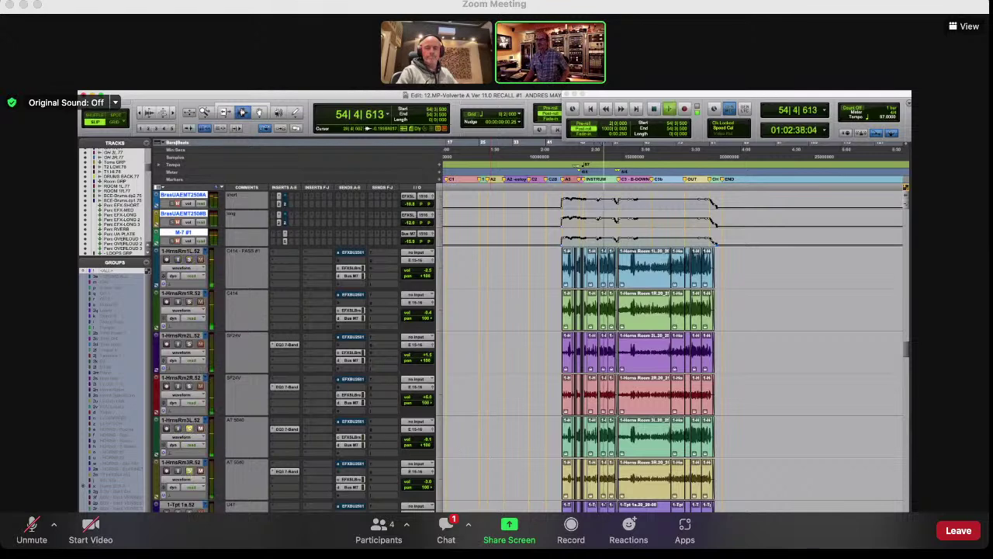
key(space)
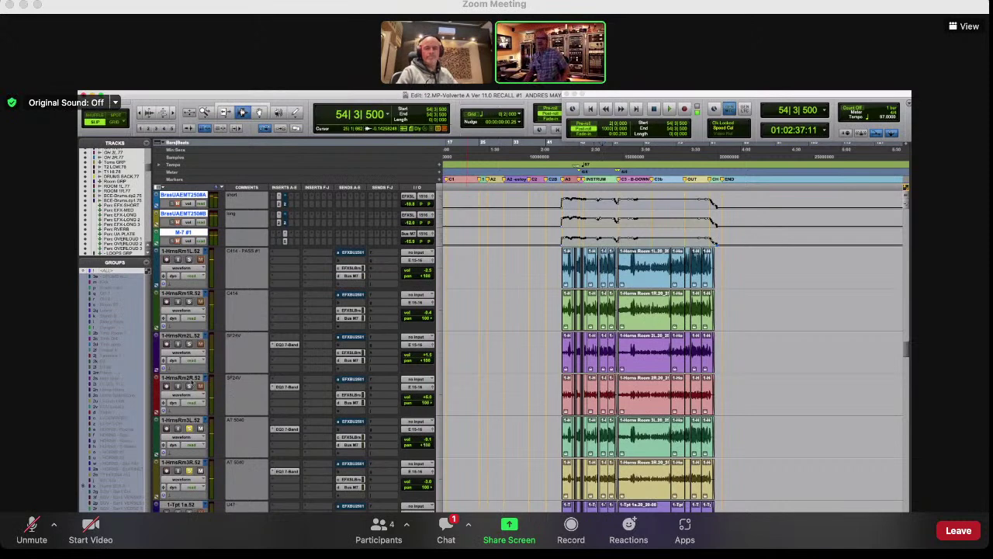
click(189, 386)
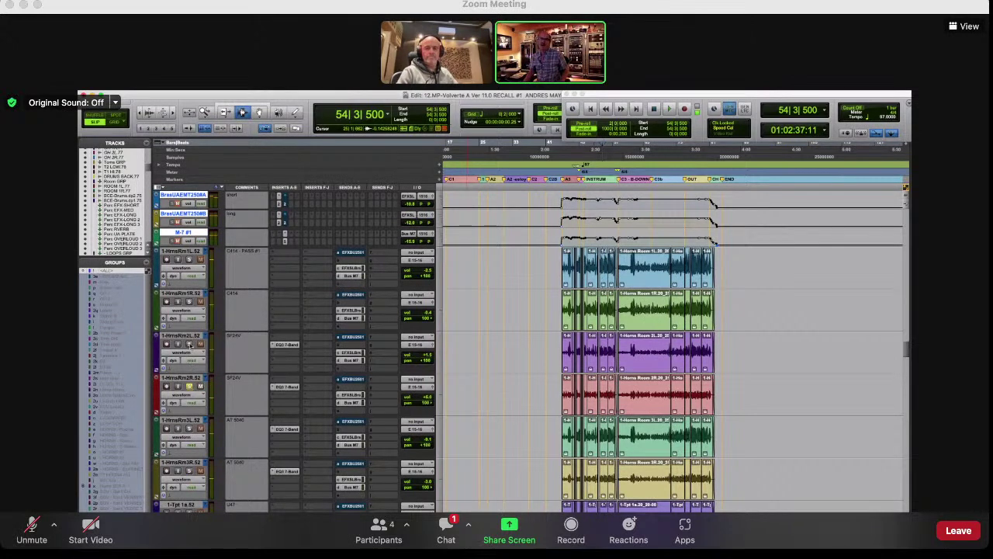
key(space)
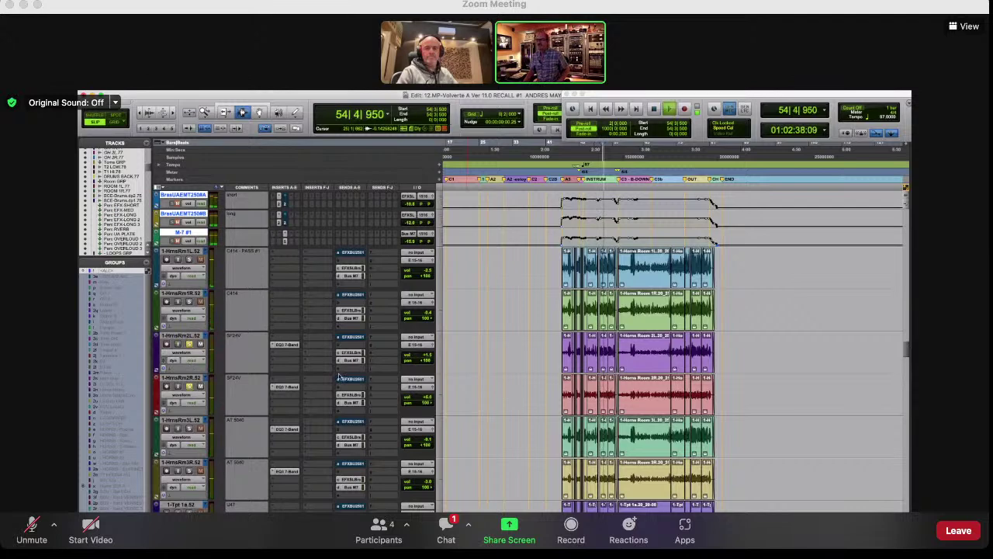
key(space)
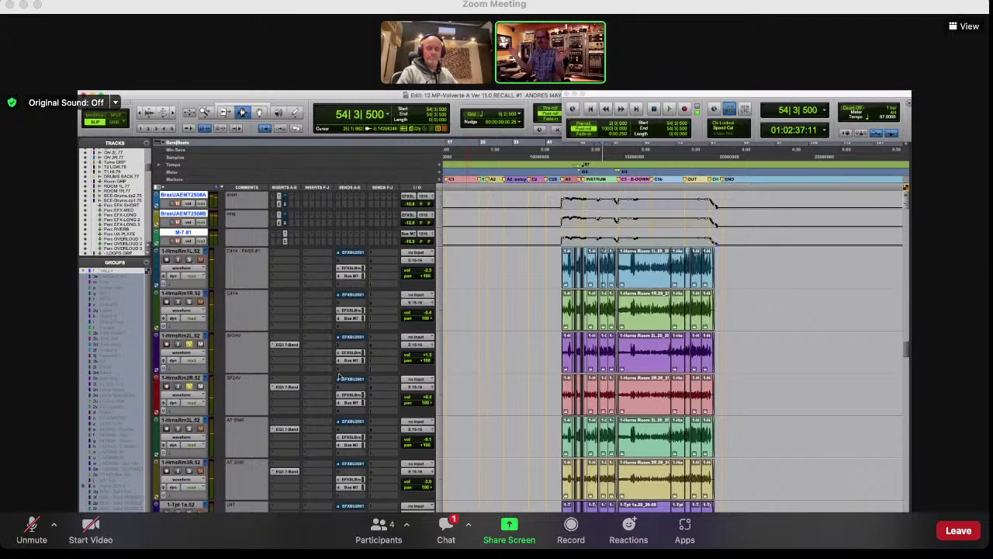
Step: Solo the trumpet tracks 1-Tpt 1b, 1-Tpt 2 and 1-Tpt 3 in turn, playing from bar 54 and stopping between auditions
scroll(315, 351, down, 5)
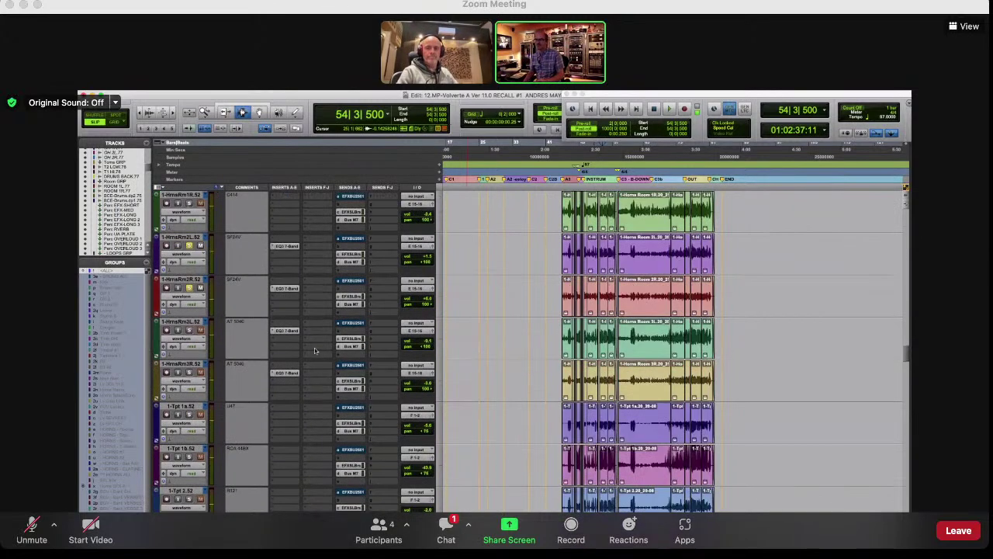
click(189, 457)
scroll(309, 440, down, 6)
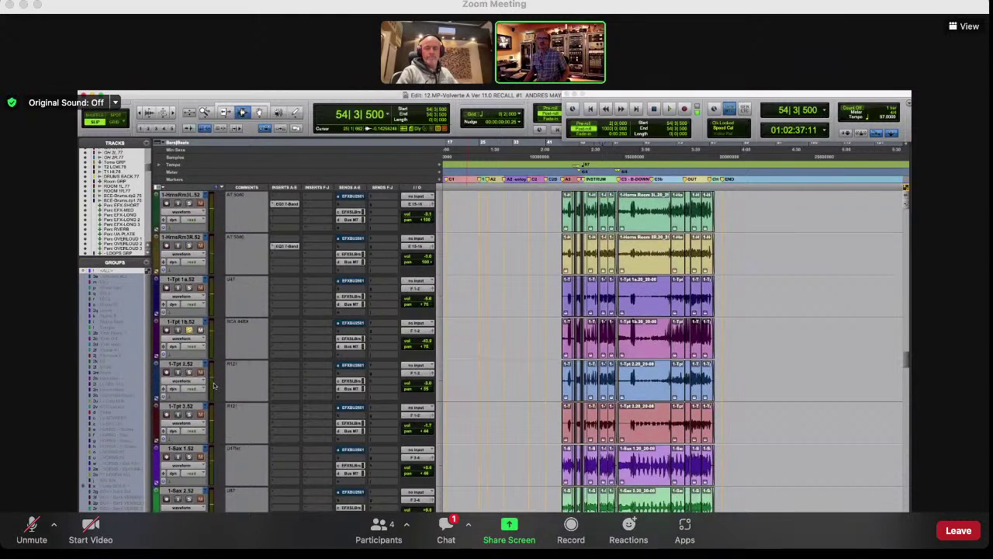
key(space)
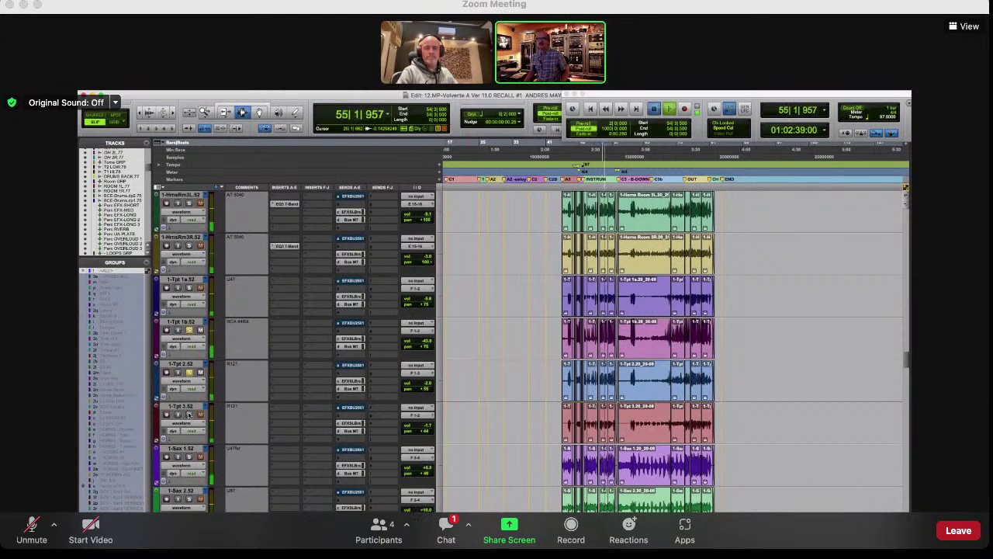
key(space)
scroll(194, 400, down, 4)
key(space)
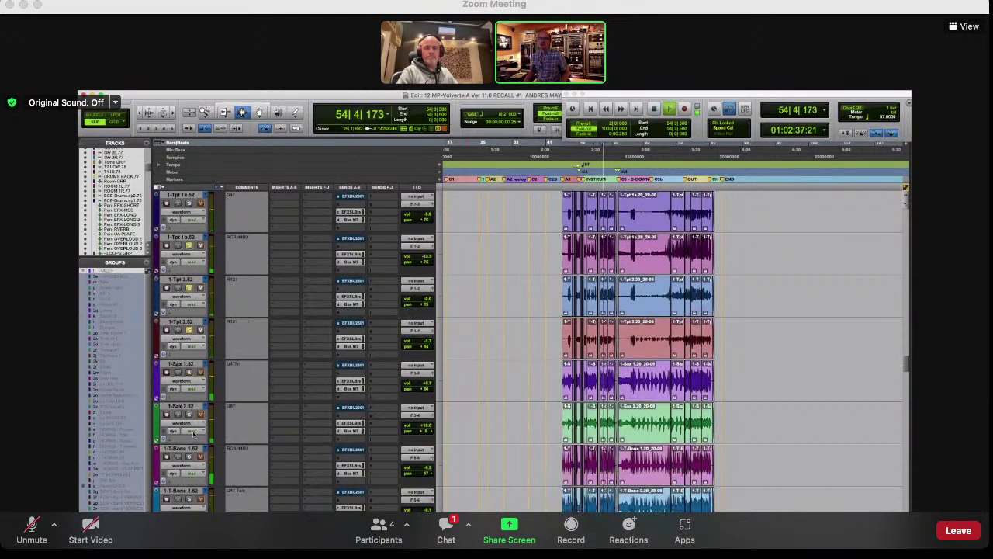
key(space)
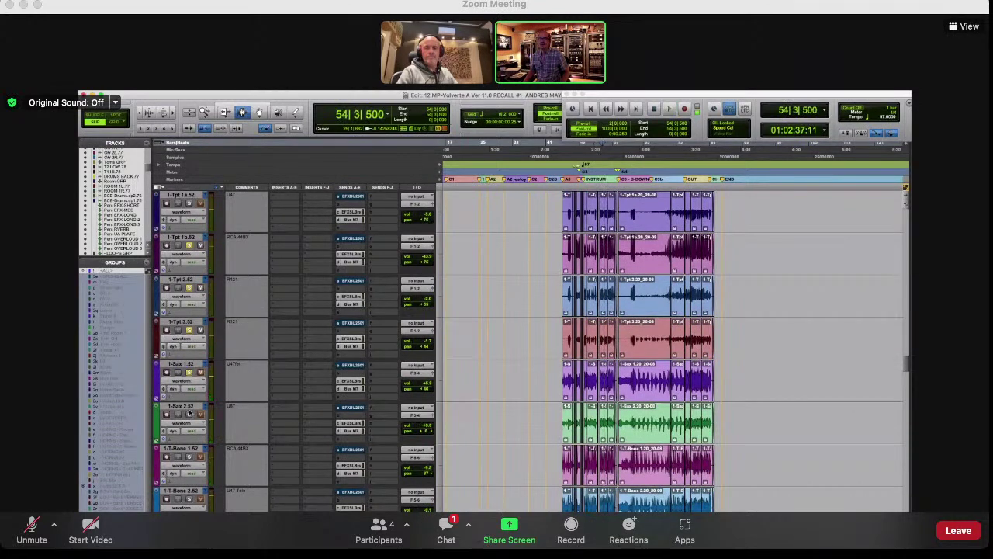
Step: Audition 1-Sax 1 and 1-Sax 2 alone from bar 54, followed by 1-T-Bone 1 and 1-T-Bone 2 alone
click(189, 414)
key(space)
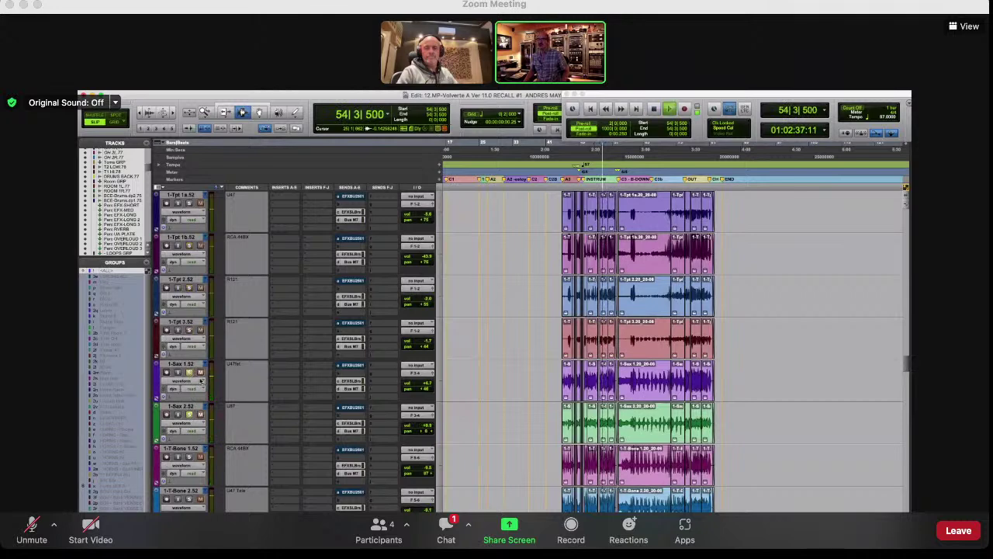
key(space)
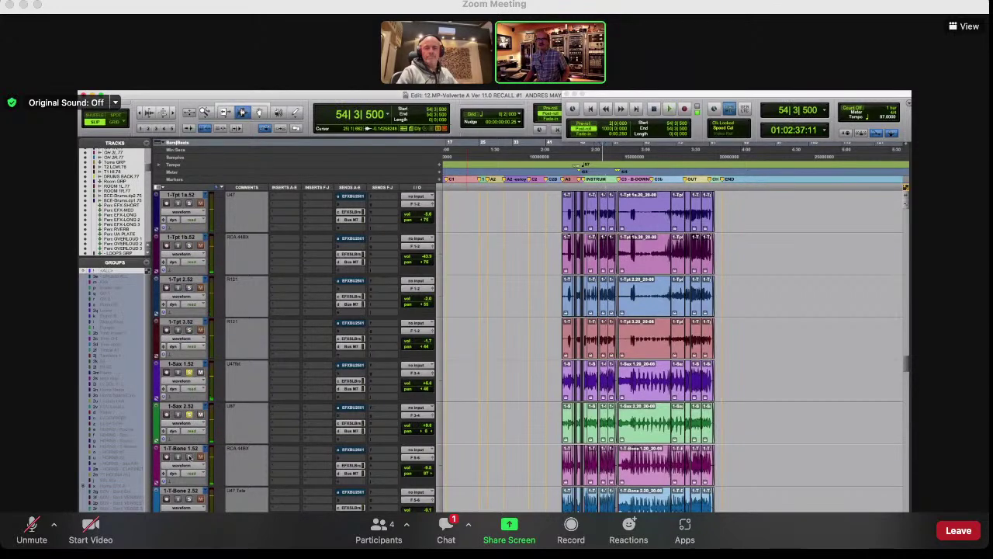
scroll(196, 435, down, 5)
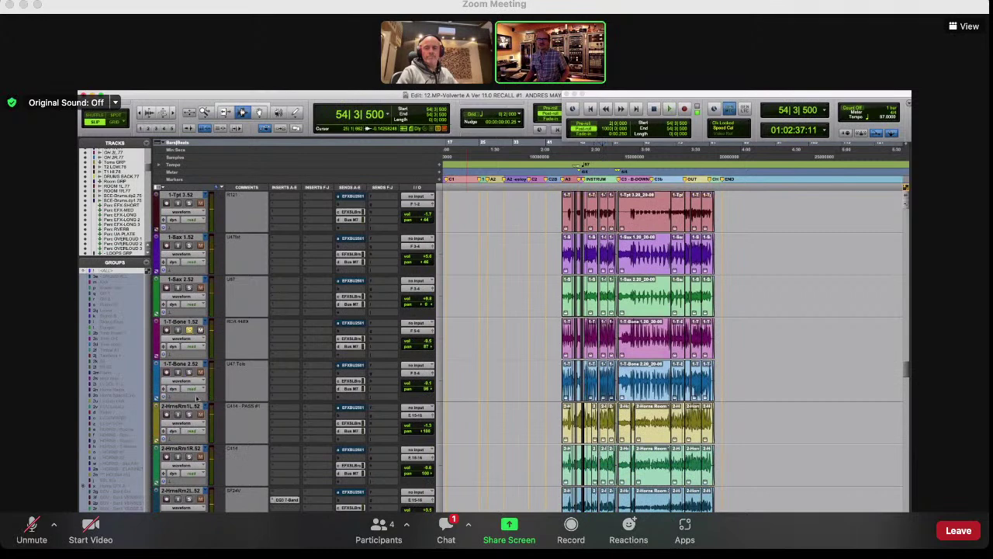
click(189, 372)
key(space)
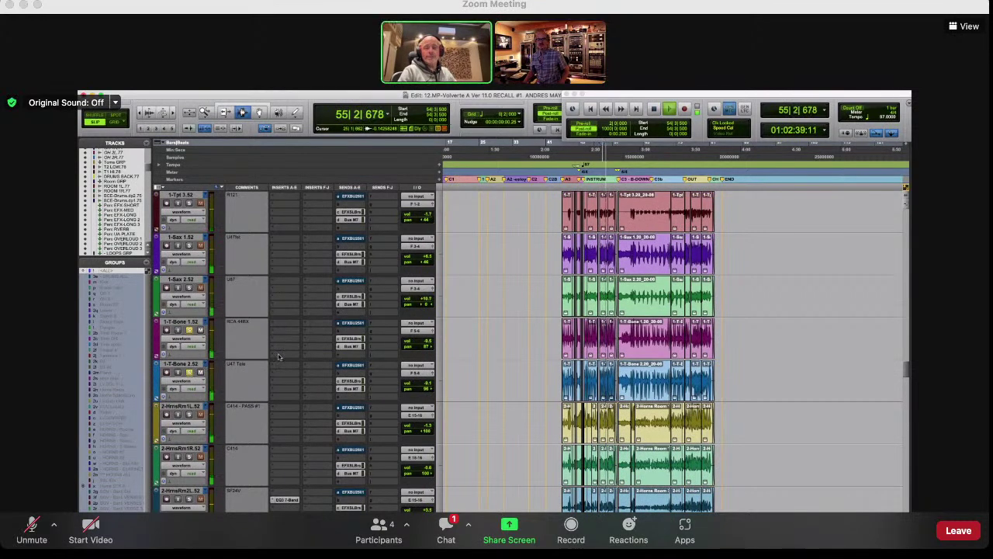
Step: Add the sax tracks, 1-Tpt 3 and 1-Tpt 2 to the soloed trombones during playback, and stop playback
scroll(202, 381, up, 5)
click(189, 371)
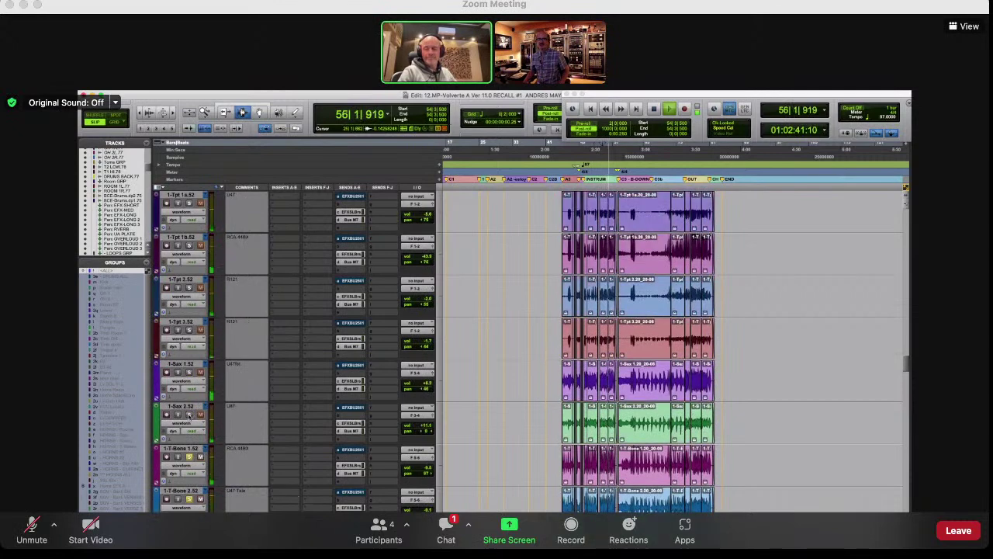
click(189, 330)
click(188, 287)
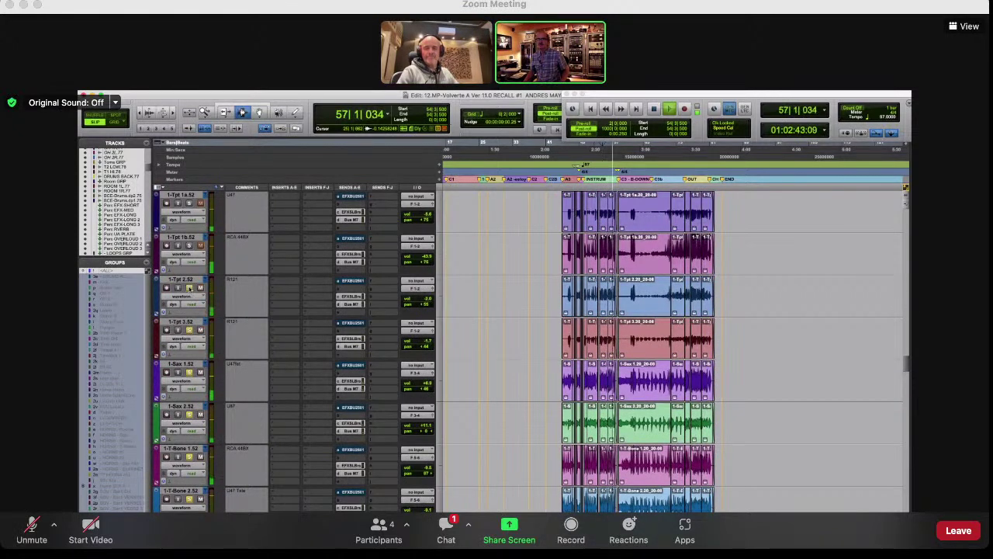
scroll(192, 303, up, 5)
key(space)
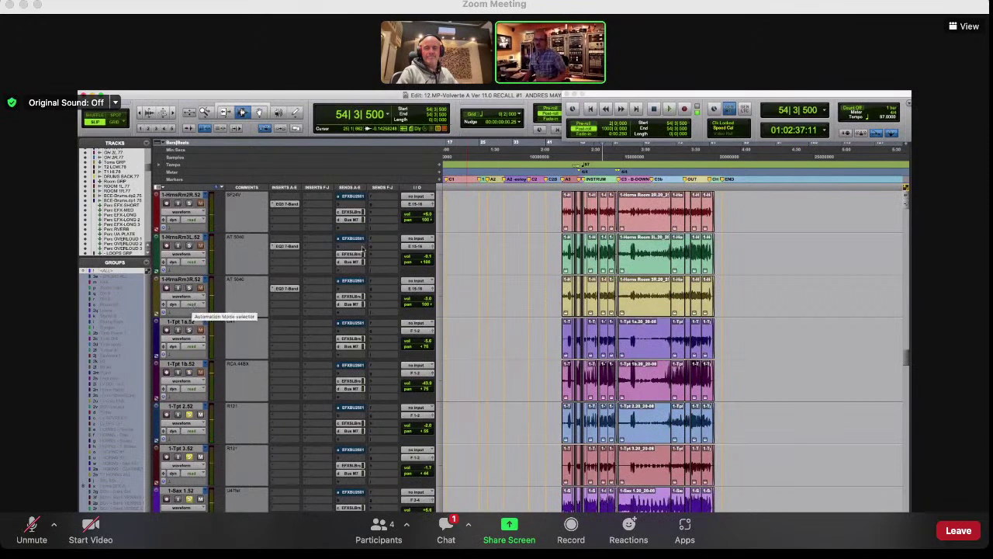
Step: Reduce the height of the horn tracks to small so the room, trumpet, sax and trombone tracks fit together on screen
click(440, 347)
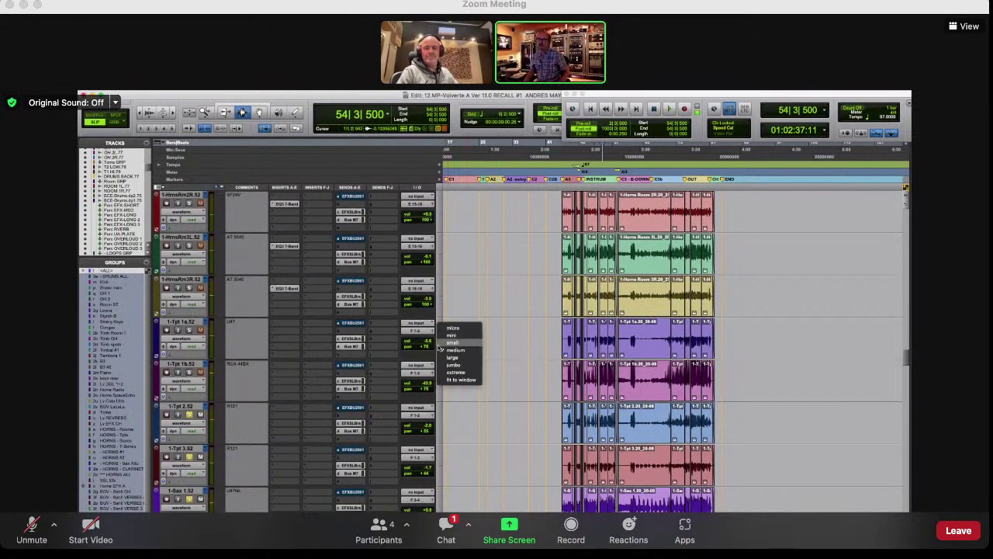
click(498, 365)
key(ctrl+alt+Down)
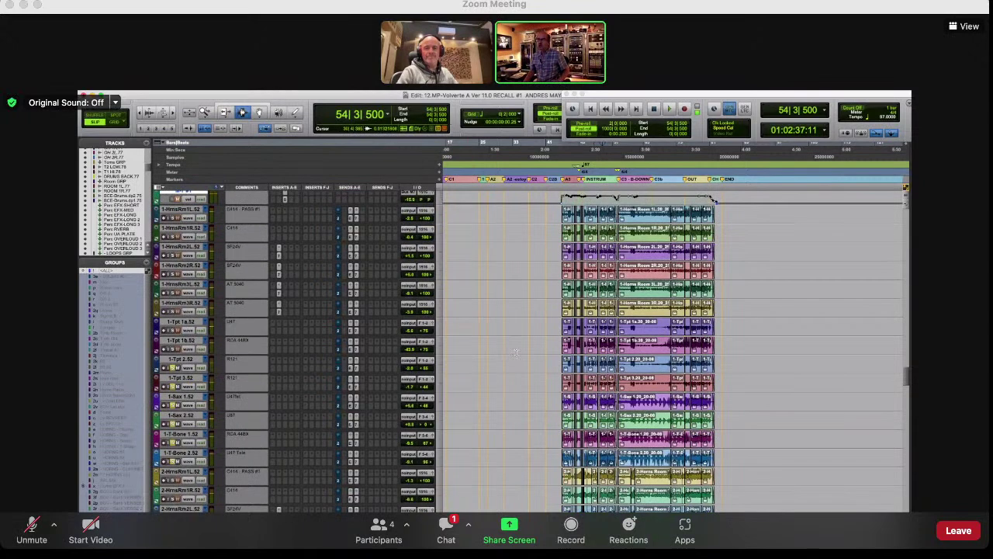
scroll(193, 372, up, 2)
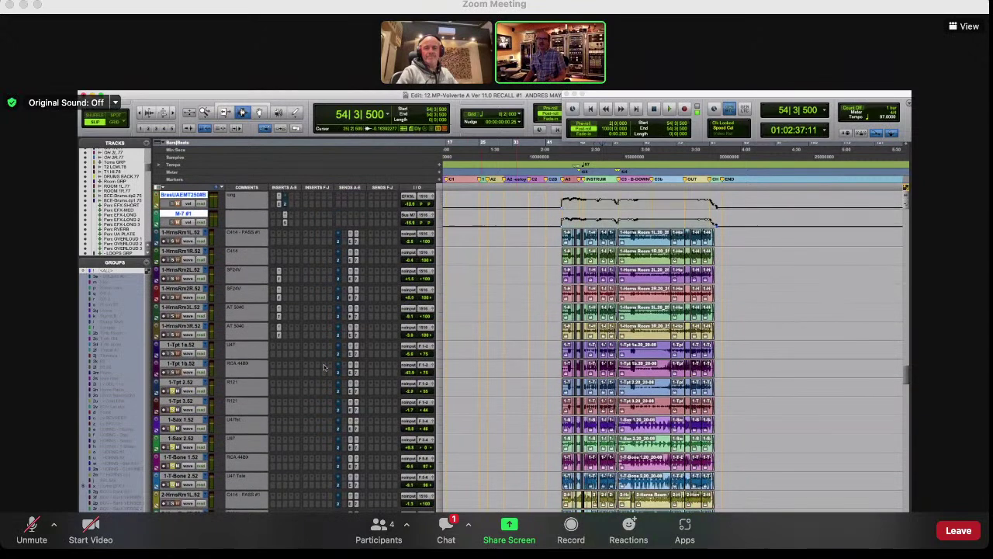
Step: Select 1-Tpt 1a through 1-T-Bone 2, switch their solos off and on again, and play them with the soloed horn room tracks
click(181, 382)
shift+click(183, 477)
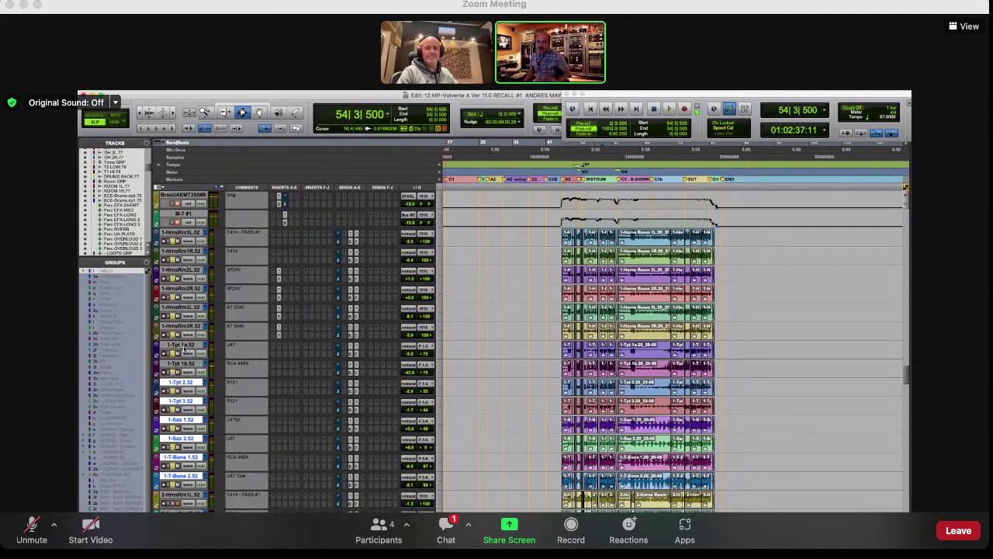
drag(183, 346, 180, 365)
click(174, 354)
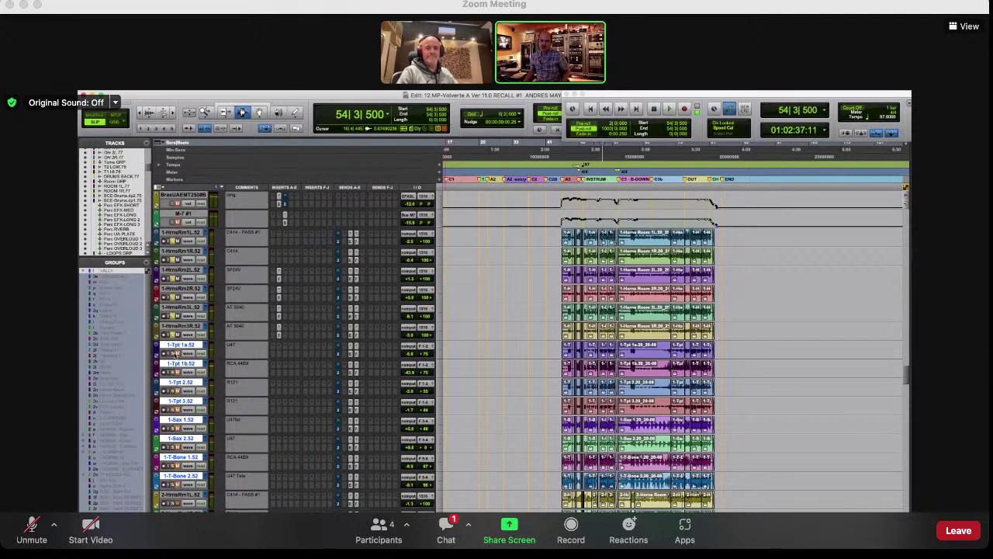
click(174, 354)
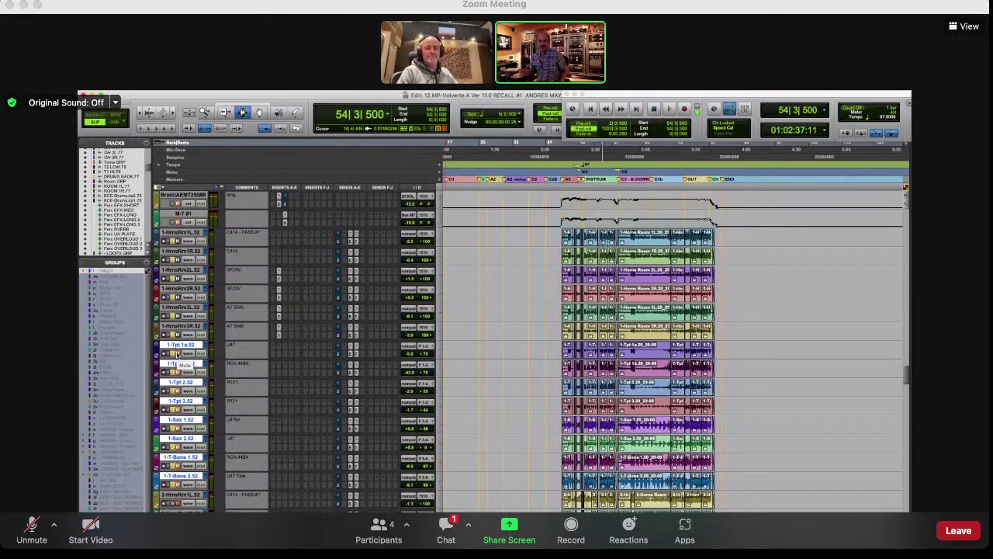
key(space)
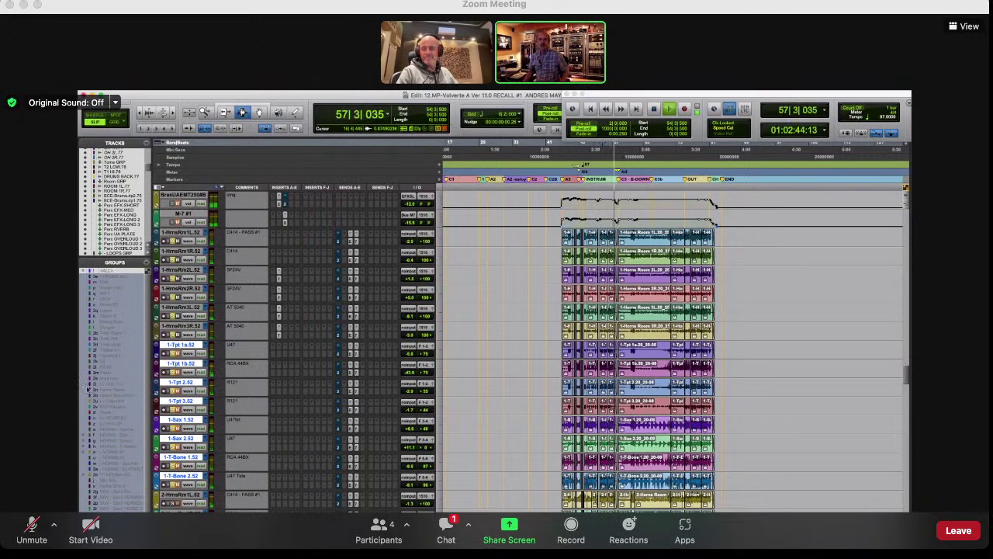
Step: Solo the second-pass tracks 2-HrnsRm1L through 2-T-Bone 2 alongside the first-pass horns and audition them from bar 54
key(space)
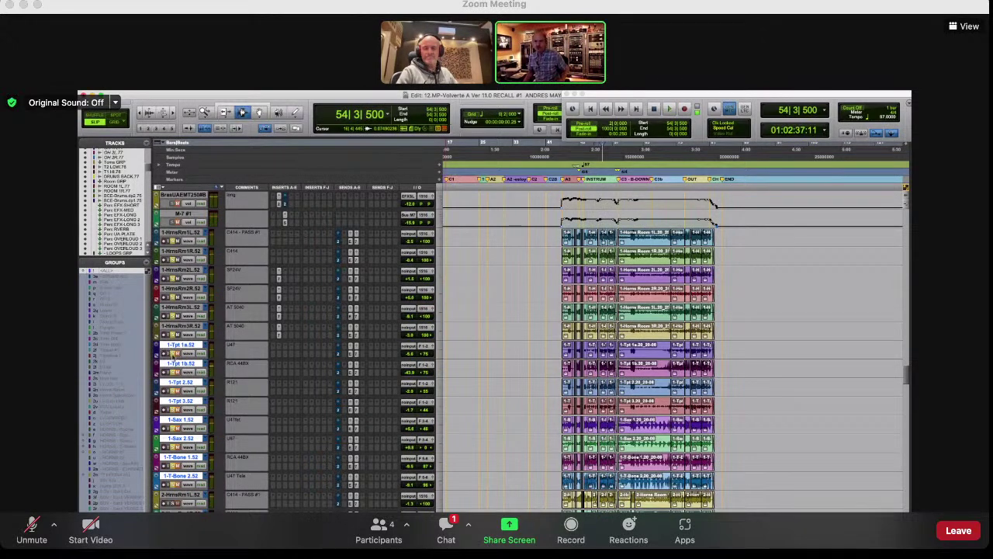
key(space)
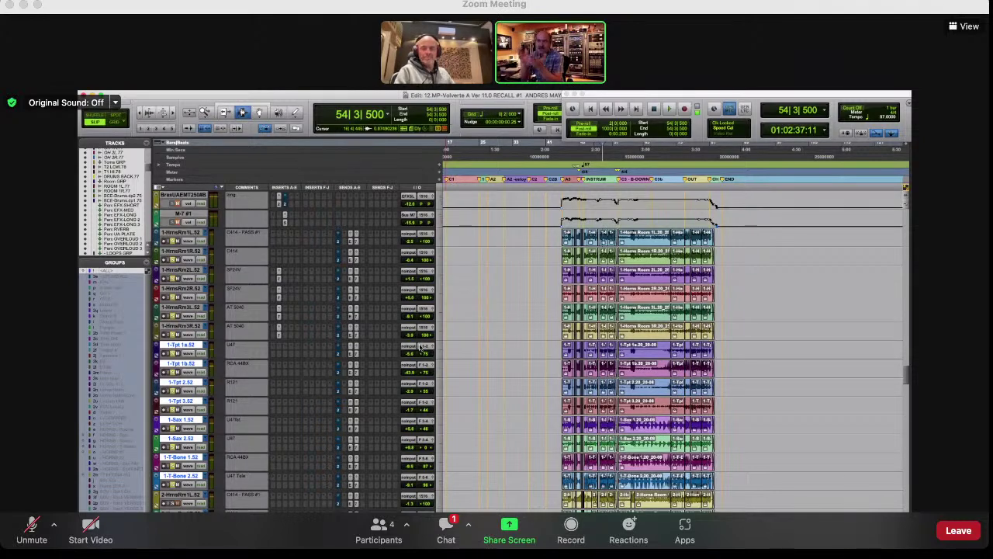
scroll(209, 419, down, 4)
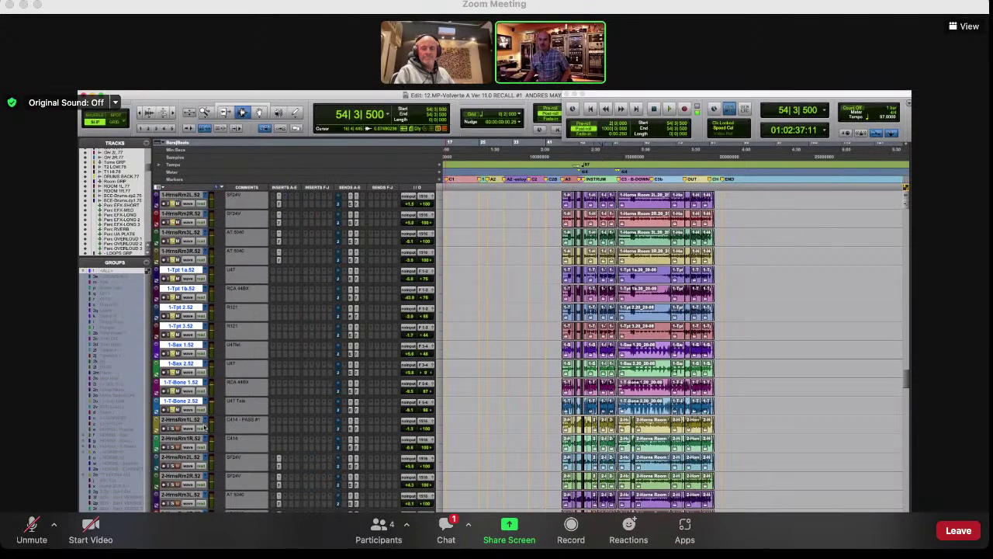
click(182, 420)
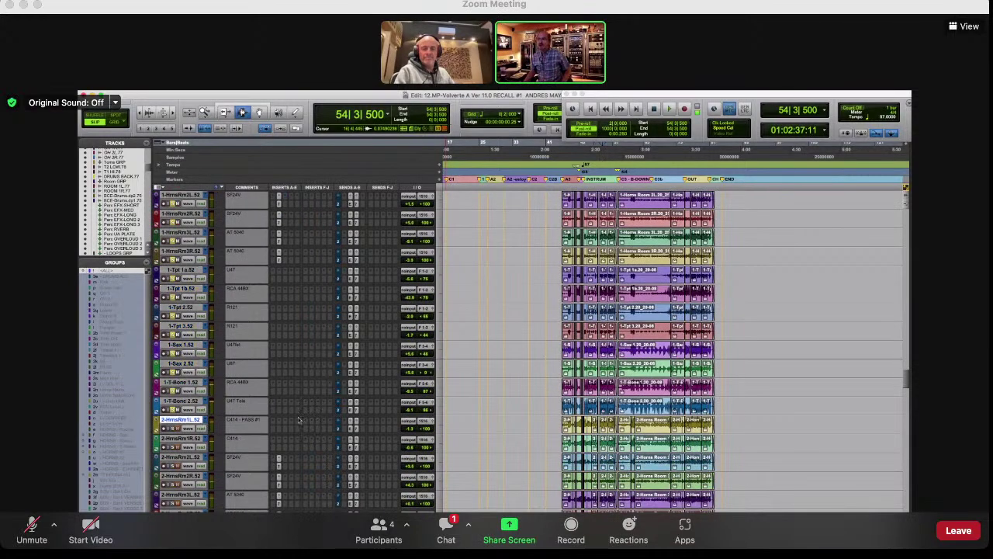
scroll(230, 434, down, 12)
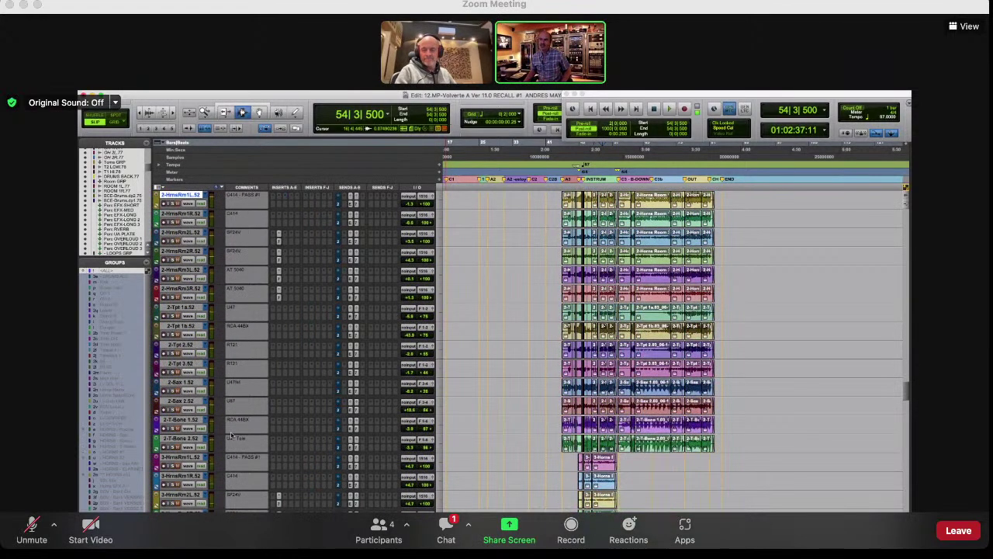
shift+click(174, 431)
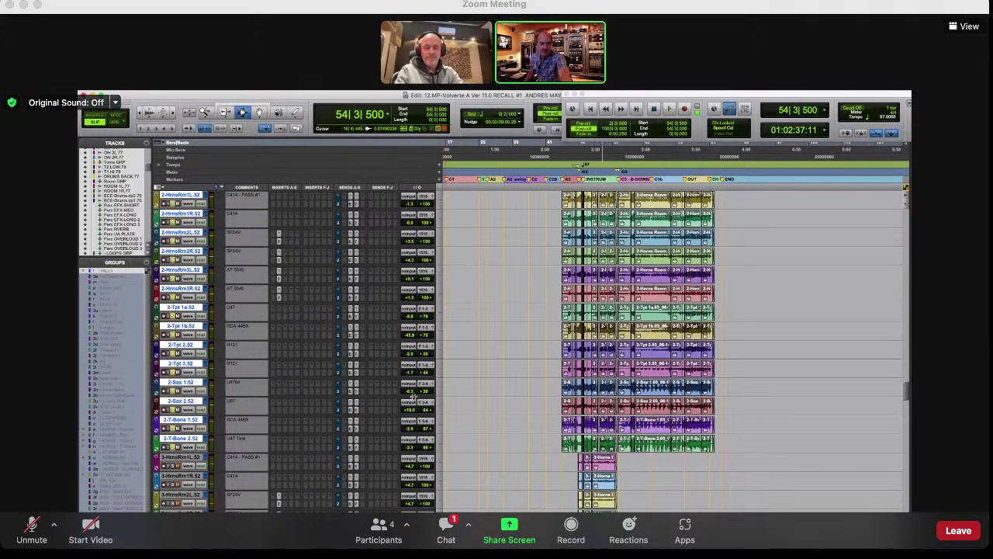
key(space)
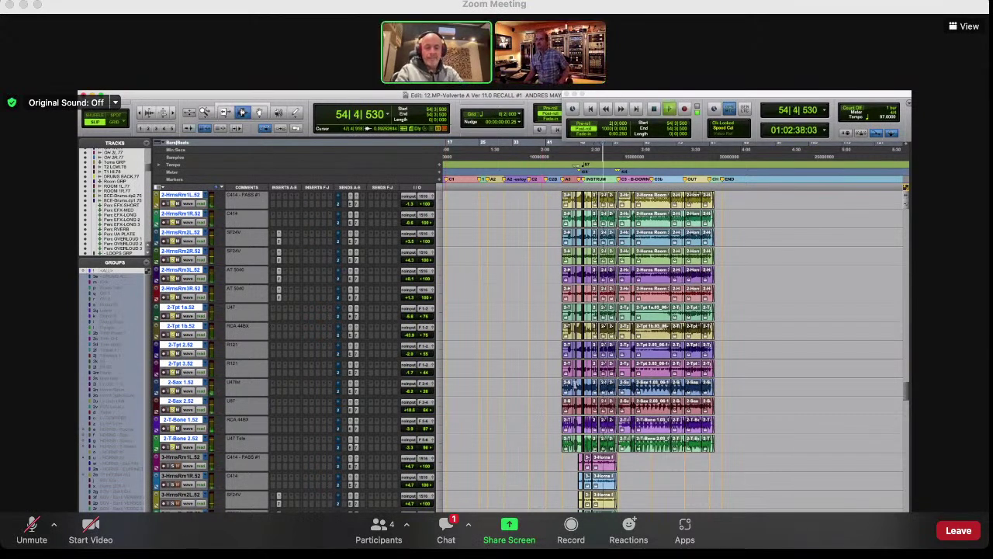
key(space)
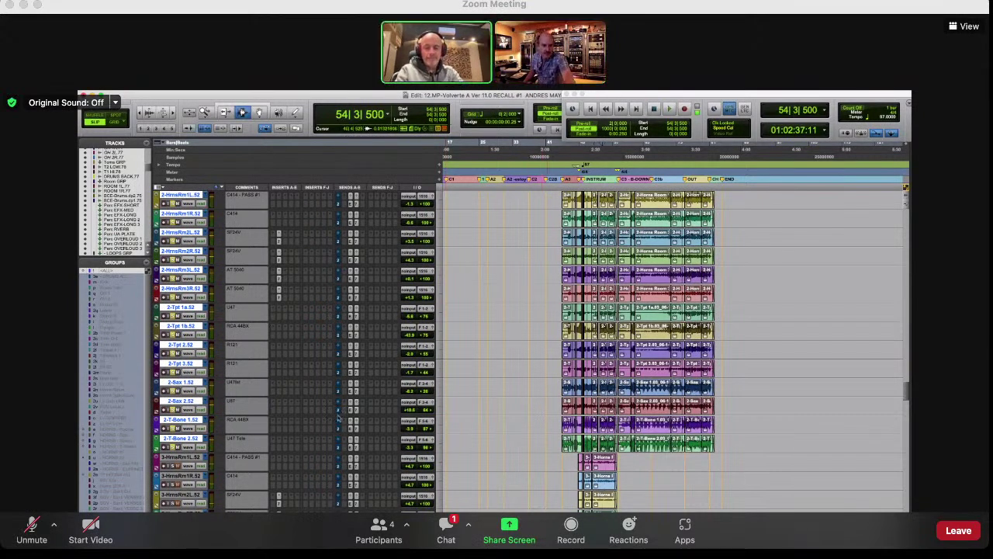
Step: Solo the third- and fourth-pass horn tracks, including 3-Sax Alto and 4-Clarinet, and place the cursor in bar 48 near their clip starts
scroll(463, 379, down, 4)
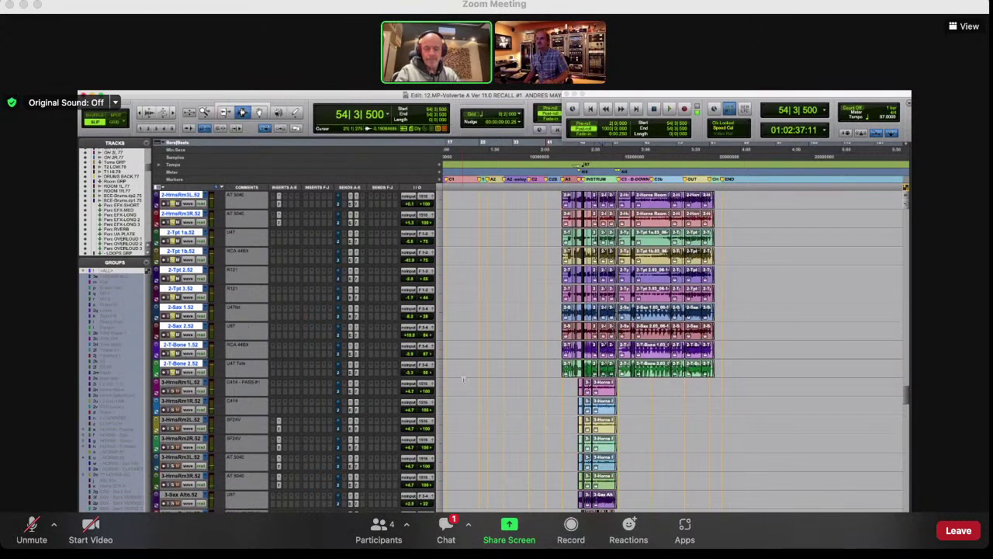
scroll(463, 379, down, 2)
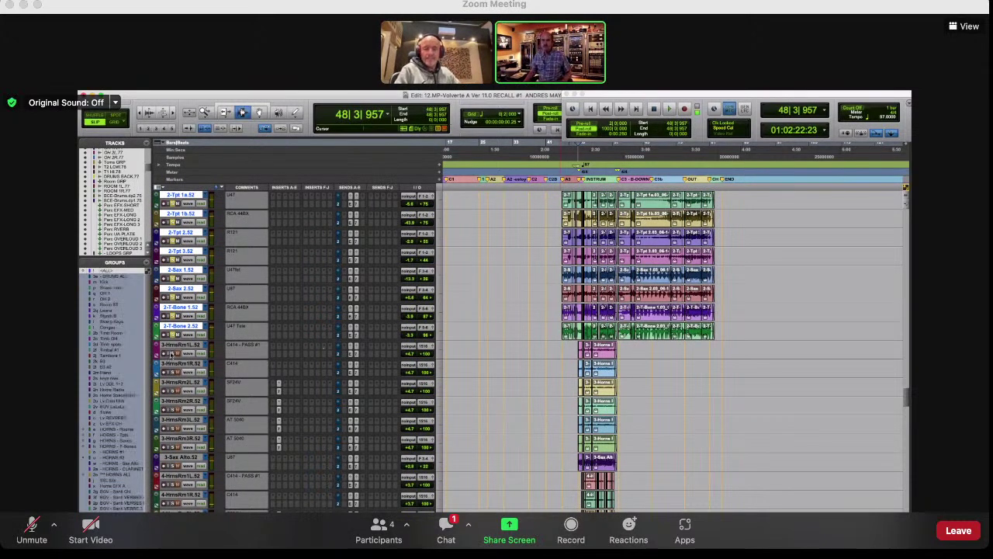
scroll(174, 356, down, 1)
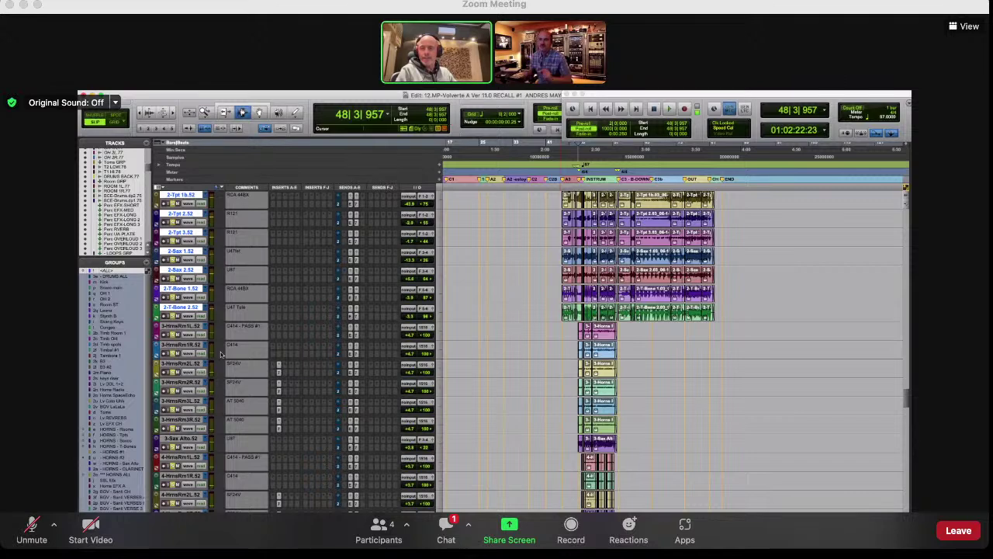
scroll(301, 424, down, 3)
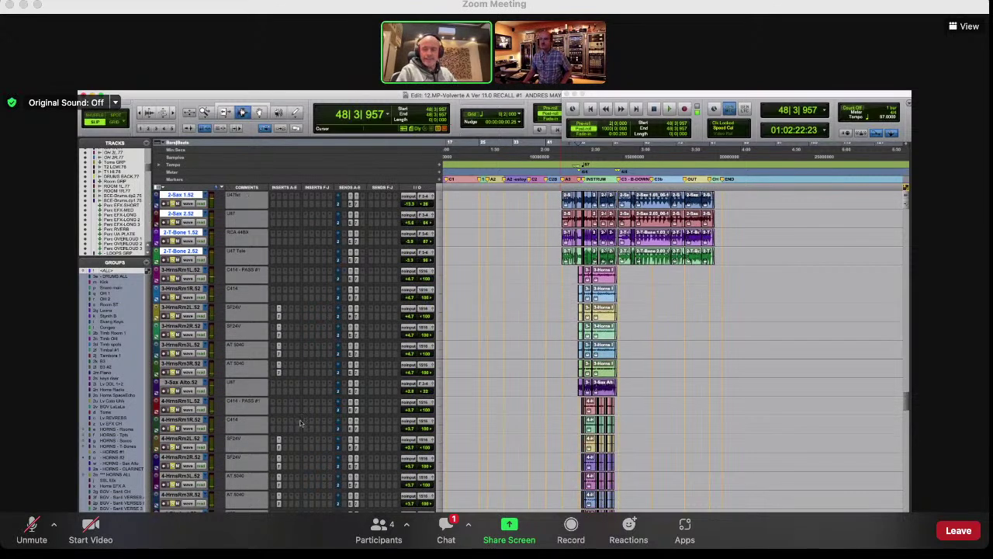
click(572, 348)
click(574, 344)
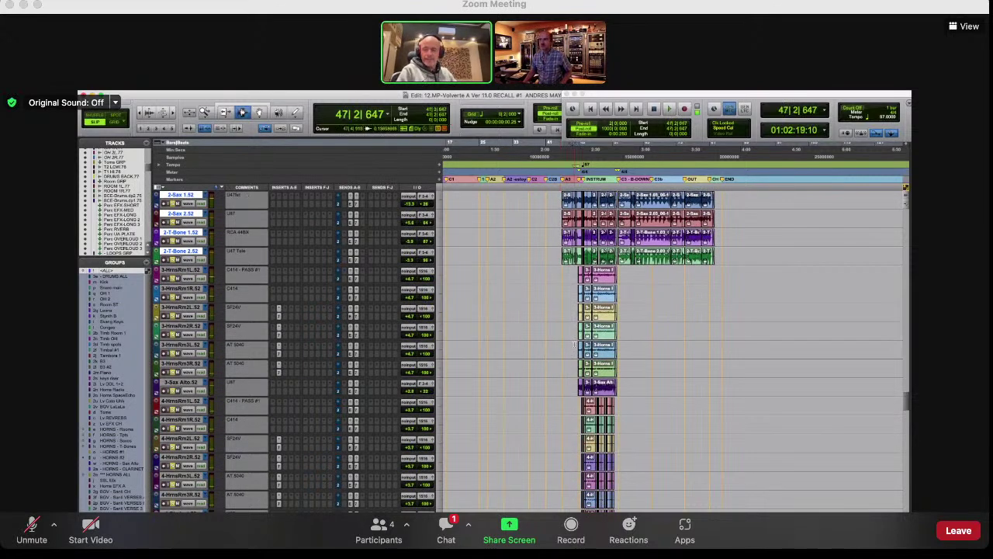
click(580, 338)
Step: Place the cursor at bar 59 and select the horn effect returns BRASEchoboy1.1 through M-7 #1
scroll(648, 315, down, 15)
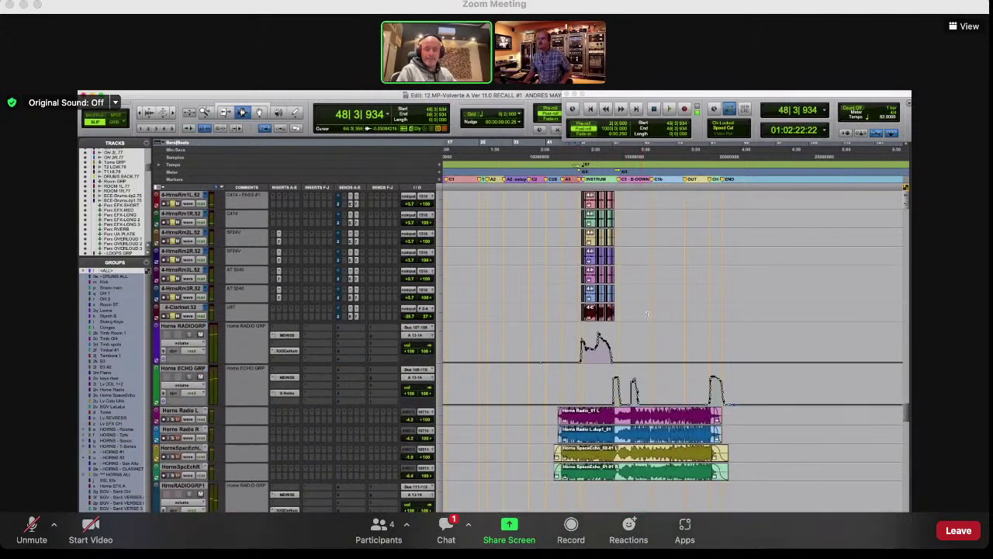
scroll(647, 314, down, 15)
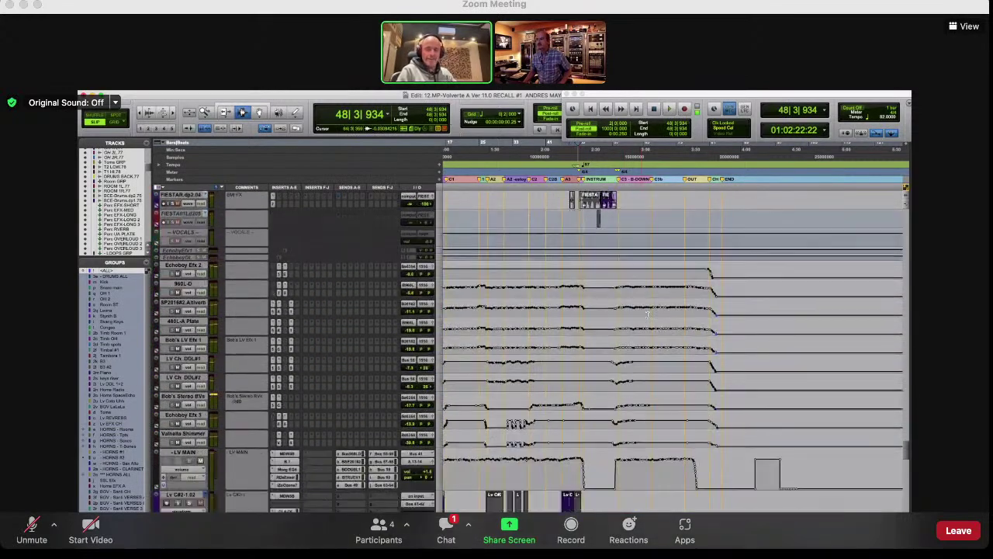
scroll(648, 314, up, 15)
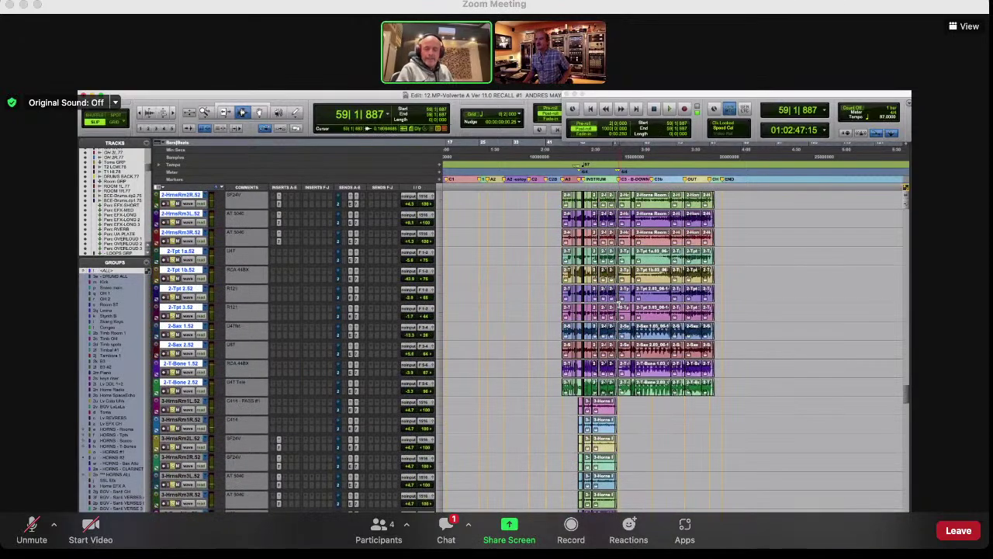
scroll(500, 275, up, 10)
scroll(500, 275, up, 4)
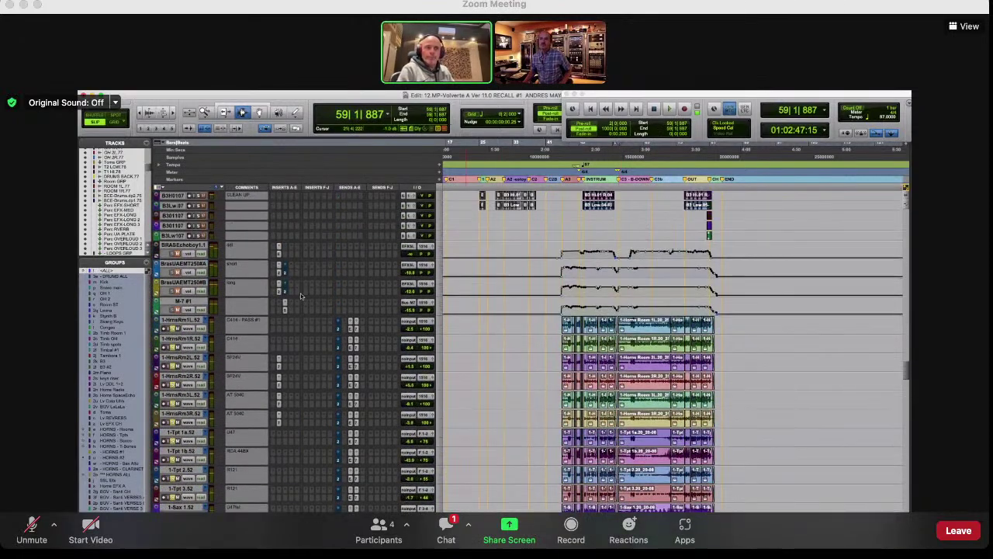
click(187, 301)
shift+click(183, 246)
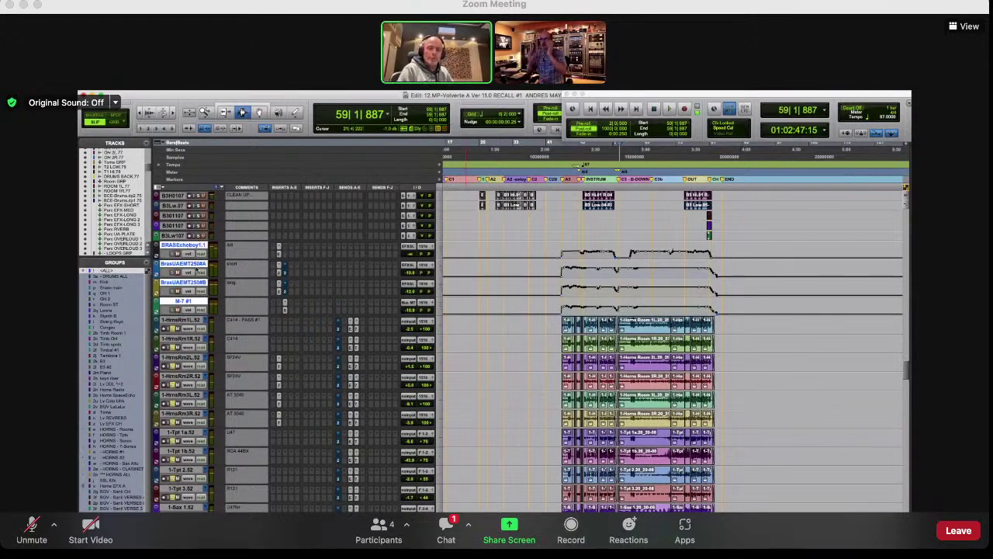
scroll(239, 248, up, 5)
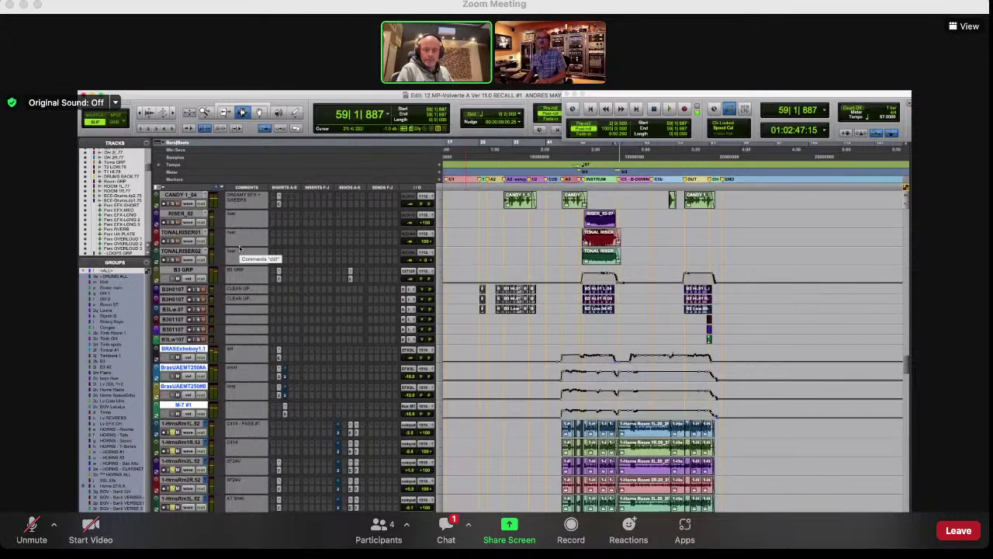
Step: Select and solo the four horn effect tracks from Horns Radio L through HornsSpcEchR
scroll(240, 249, down, 15)
scroll(239, 248, down, 10)
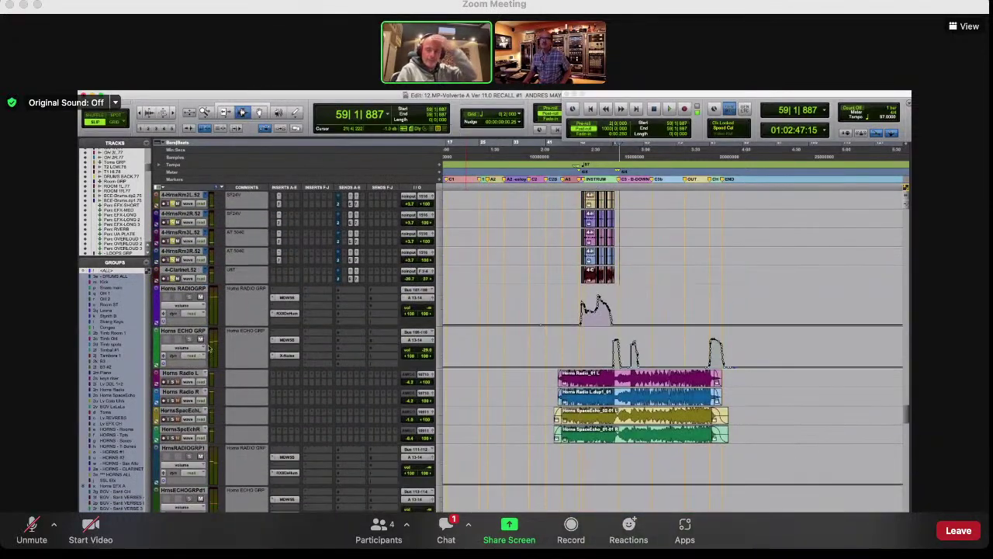
click(180, 374)
shift+click(181, 429)
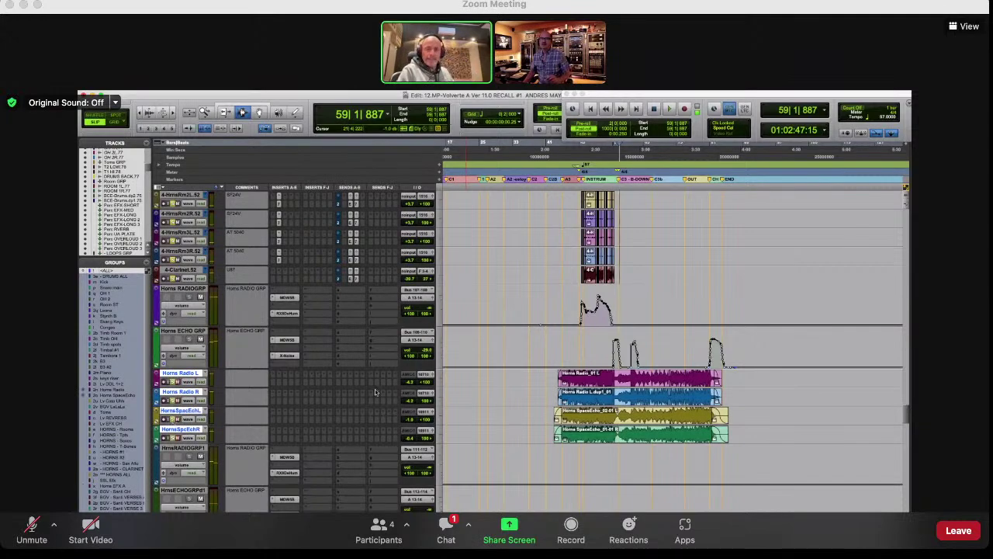
scroll(444, 380, down, 5)
scroll(445, 380, down, 4)
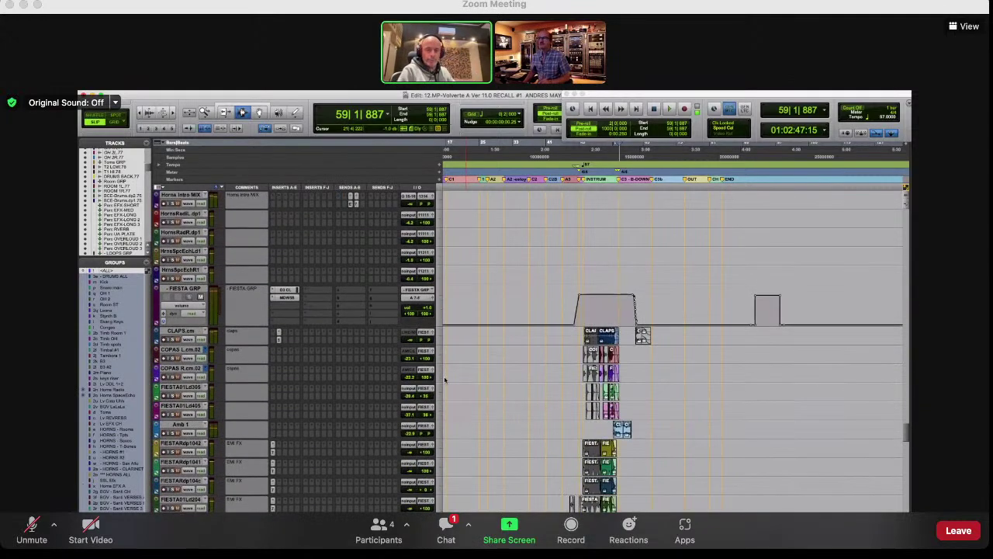
Step: Play the soloed horns with their radio and space-echo tracks from bar 55, stop playback, and clear the solos
scroll(444, 380, up, 6)
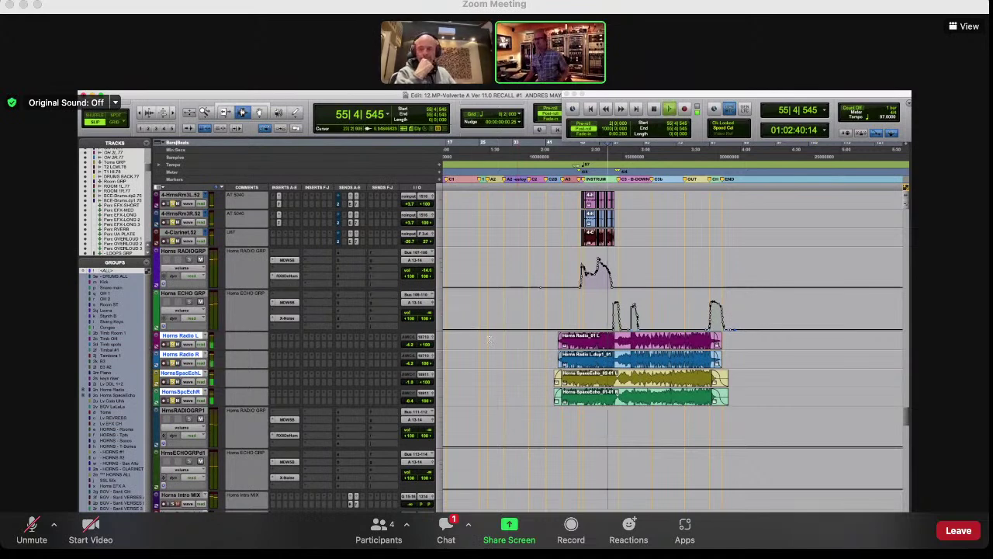
key(space)
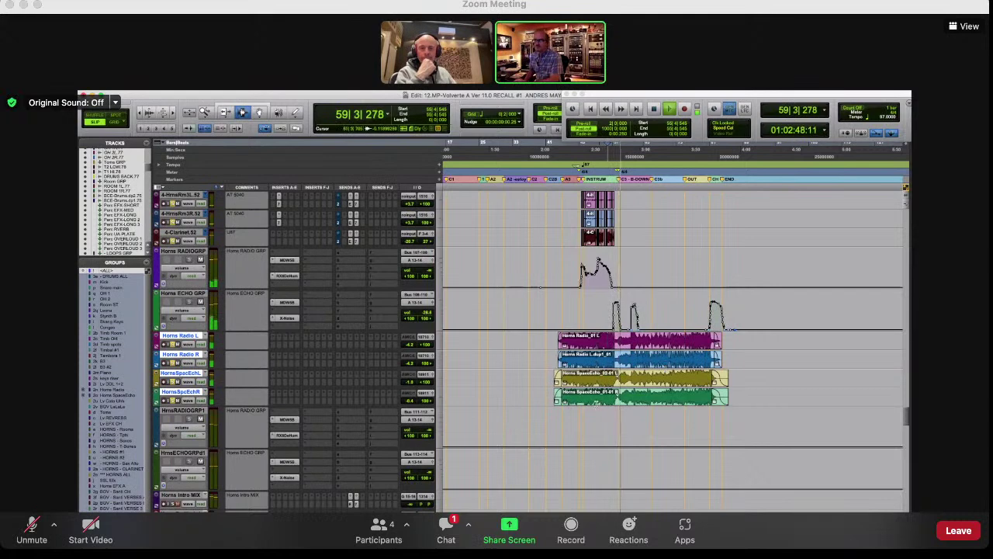
scroll(528, 326, up, 3)
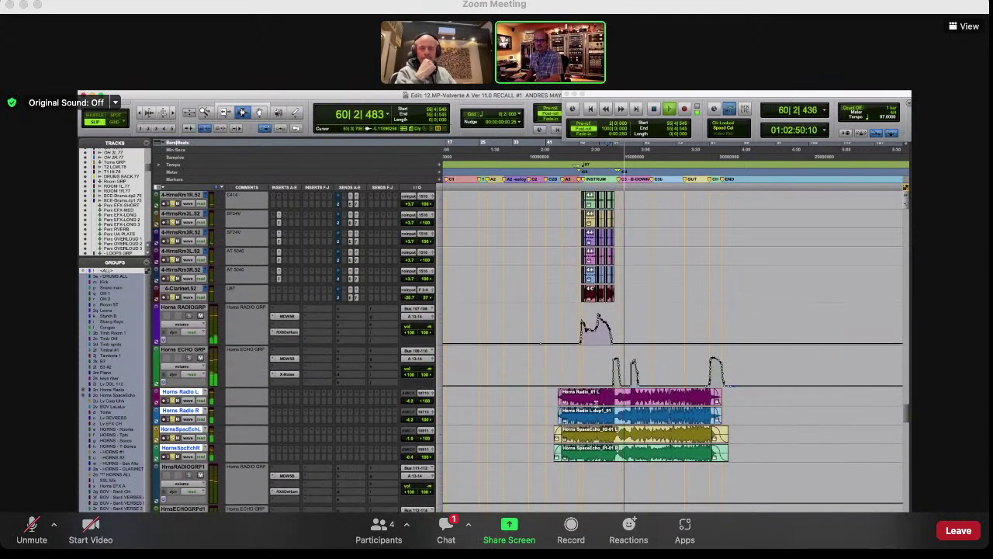
scroll(596, 402, up, 3)
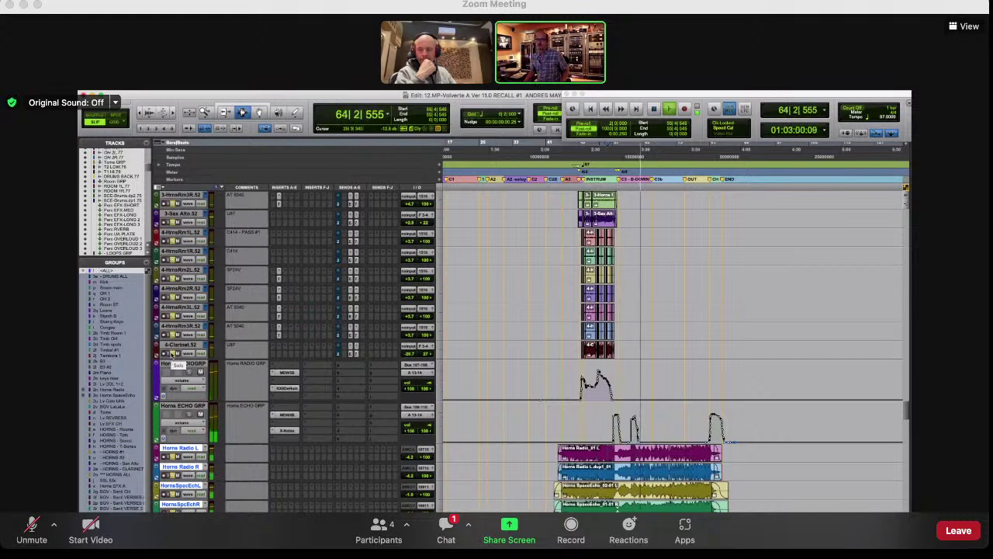
key(space)
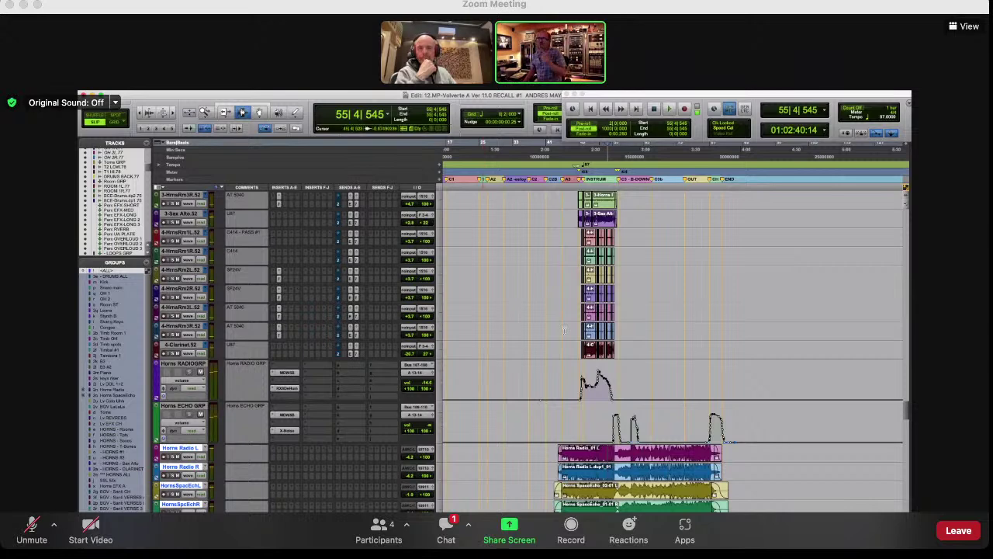
scroll(373, 374, down, 1)
scroll(441, 346, down, 4)
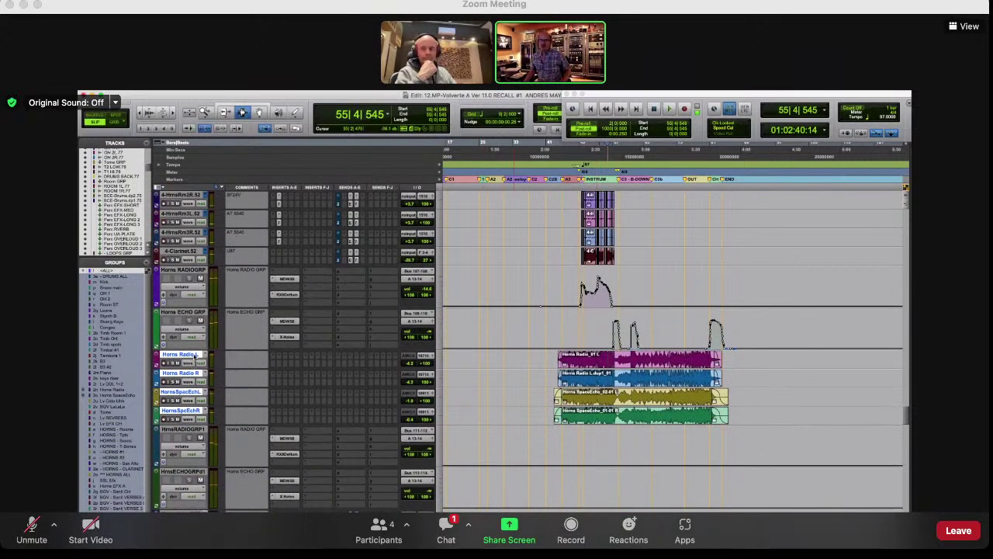
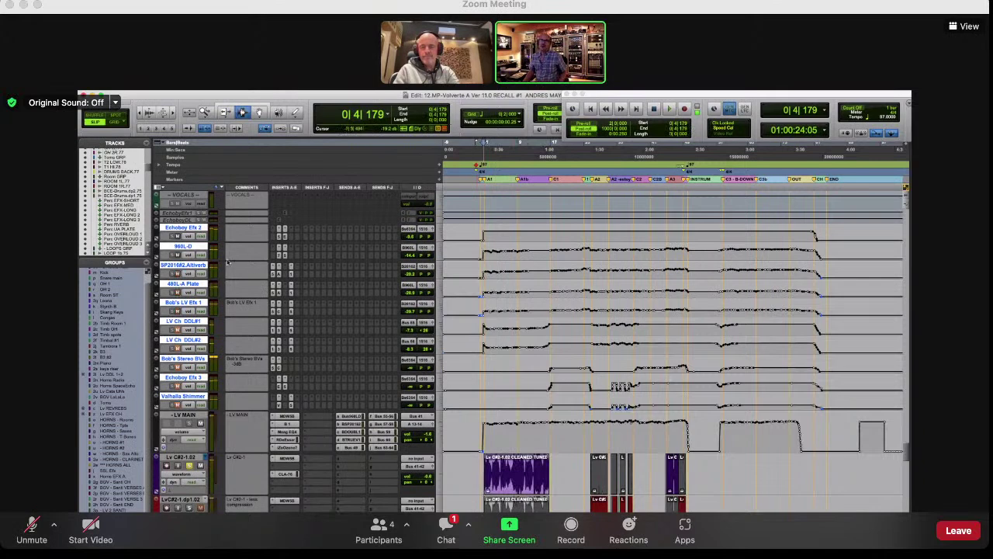
Step: Suspend all track groups and audition the lead vocal with the selected effect returns twice from just before marker A1
key(super+shift+g)
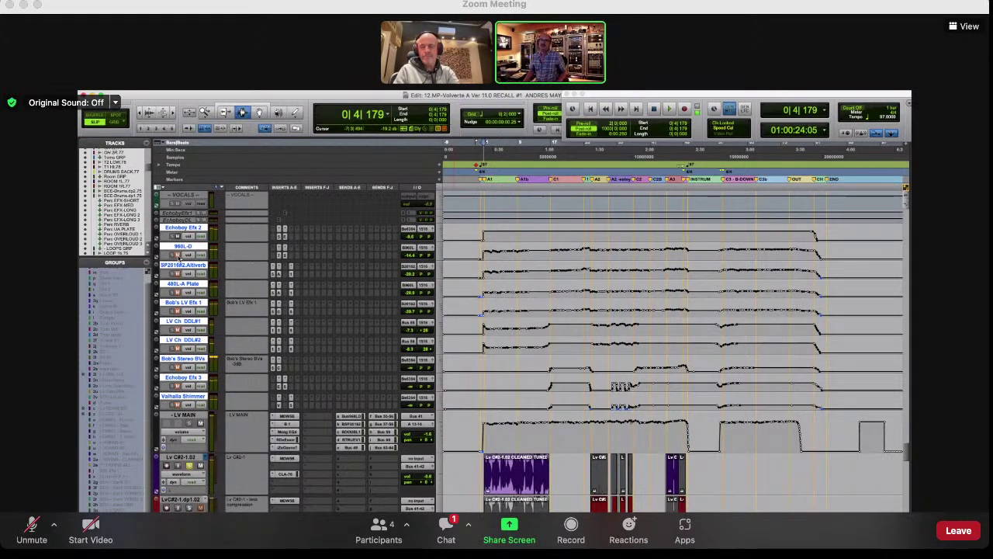
key(space)
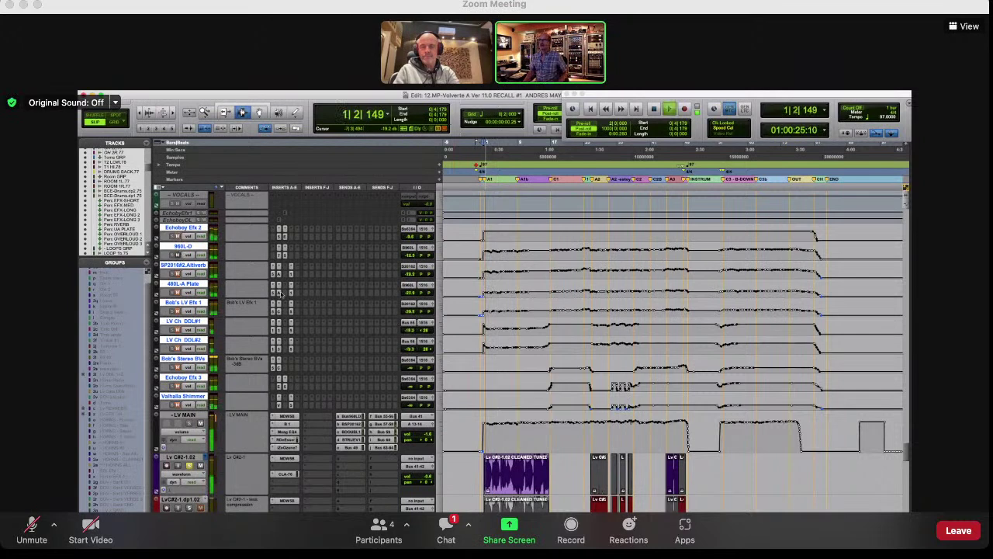
key(space)
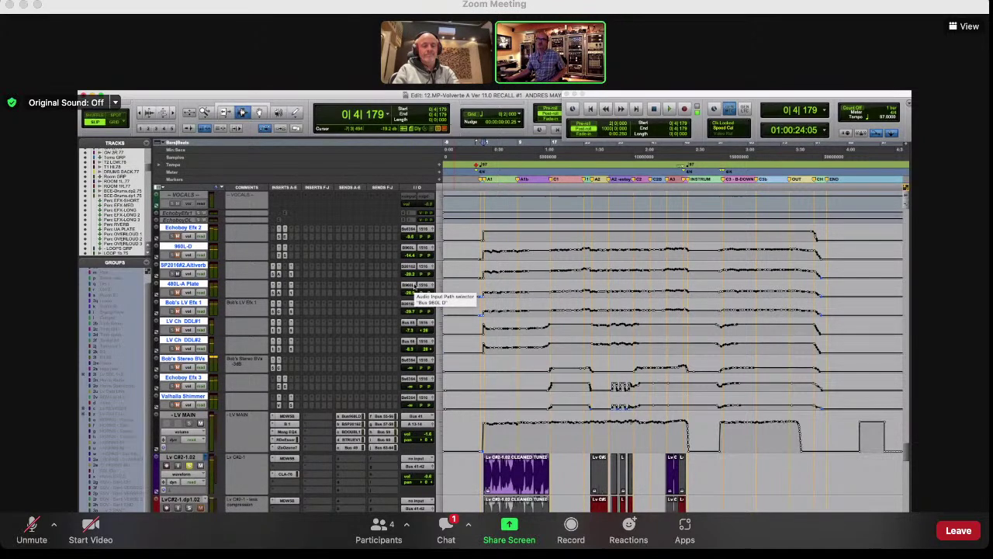
key(space)
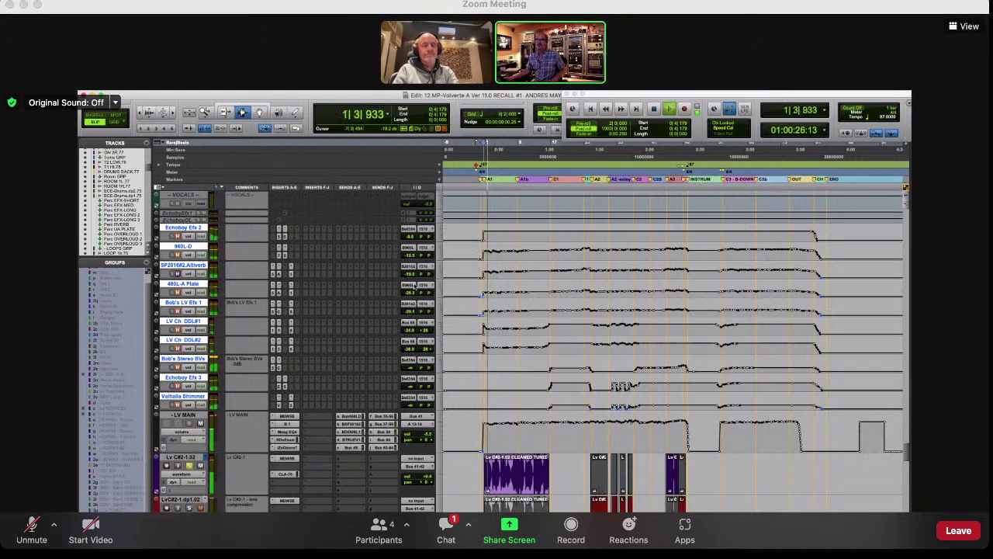
key(space)
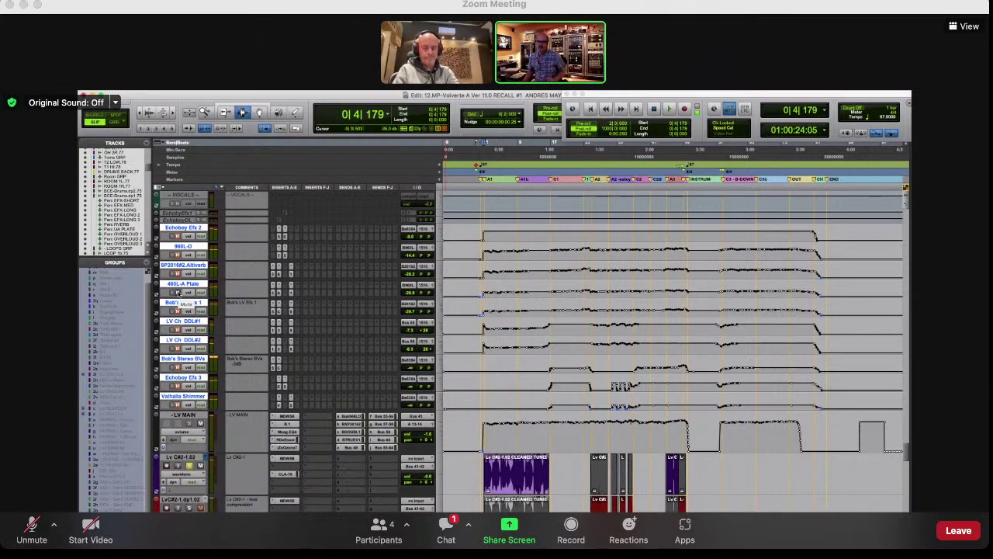
Step: Open the Massenburg EQ6 insert on the 480L-A Plate return to examine its curve
click(272, 293)
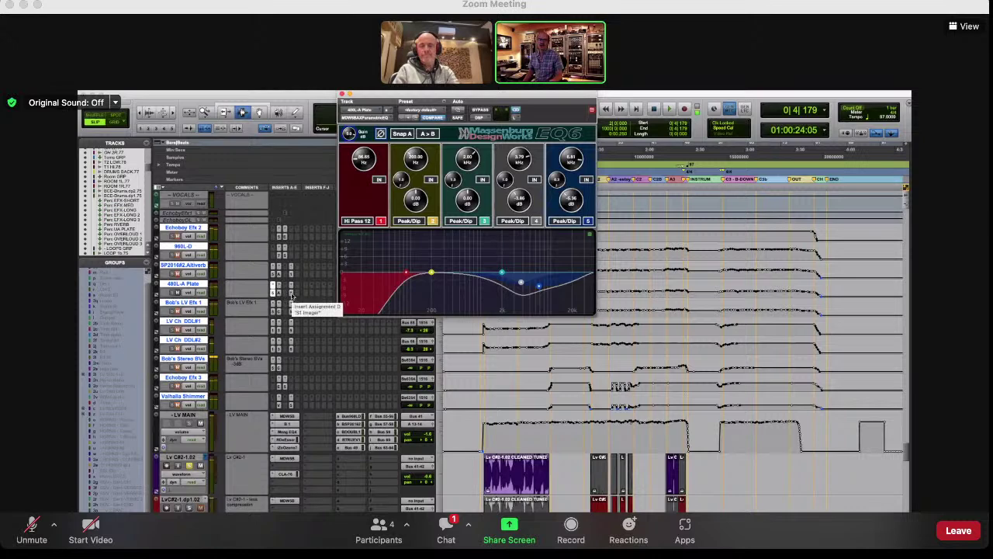
Step: Open the S1 Imager insert on the 480L-A Plate return to examine its stereo image, and close it
click(291, 294)
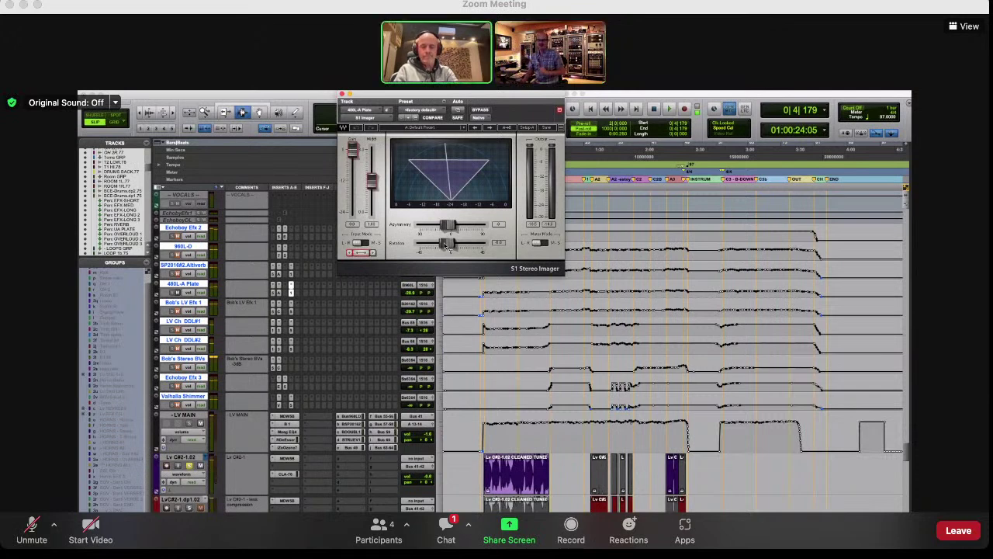
click(292, 292)
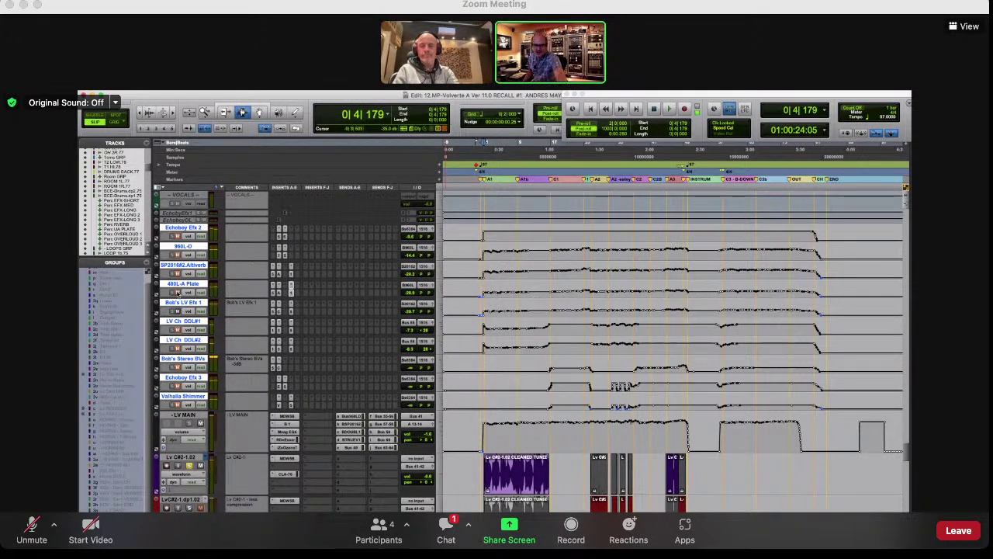
Step: Play the lead vocal with its effect returns twice from 0|4|179, just before marker A1
key(space)
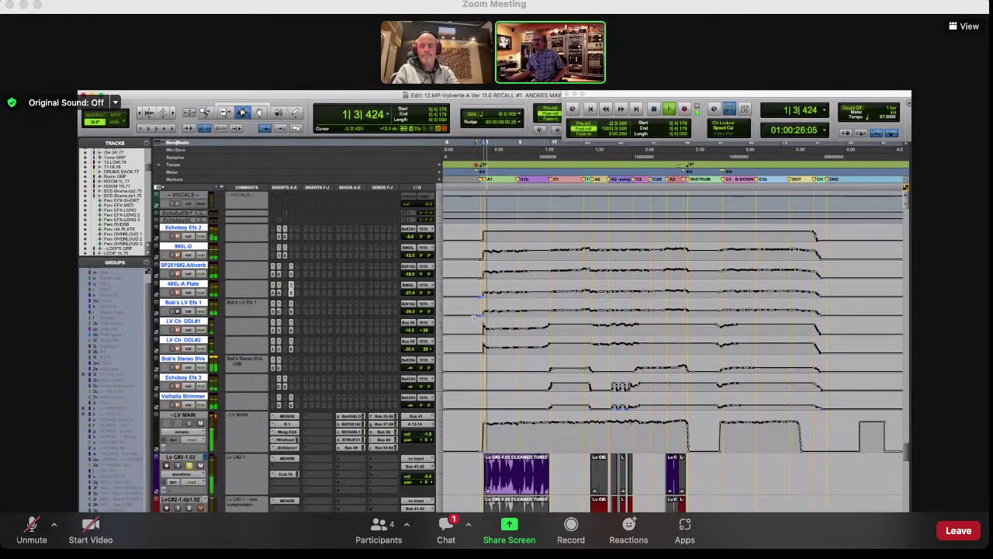
key(space)
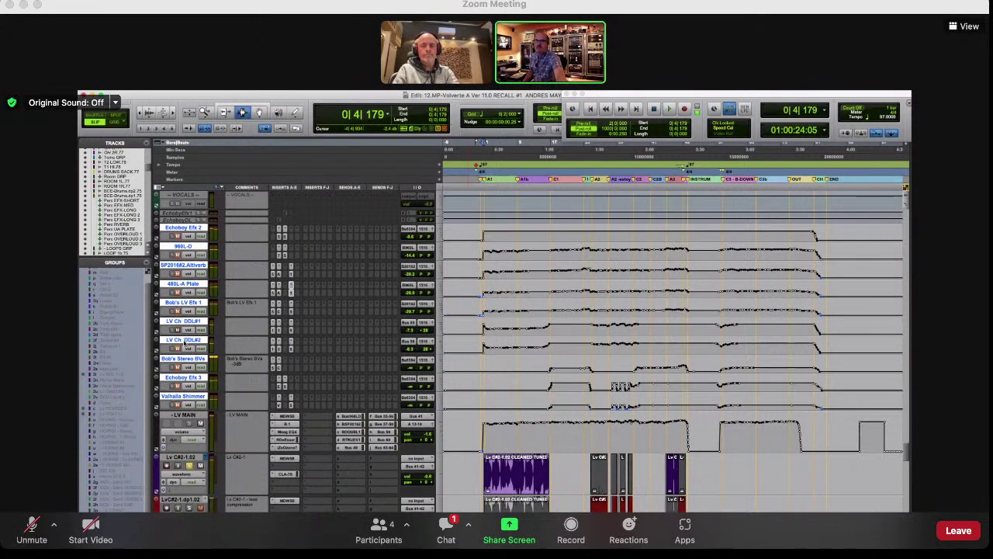
key(space)
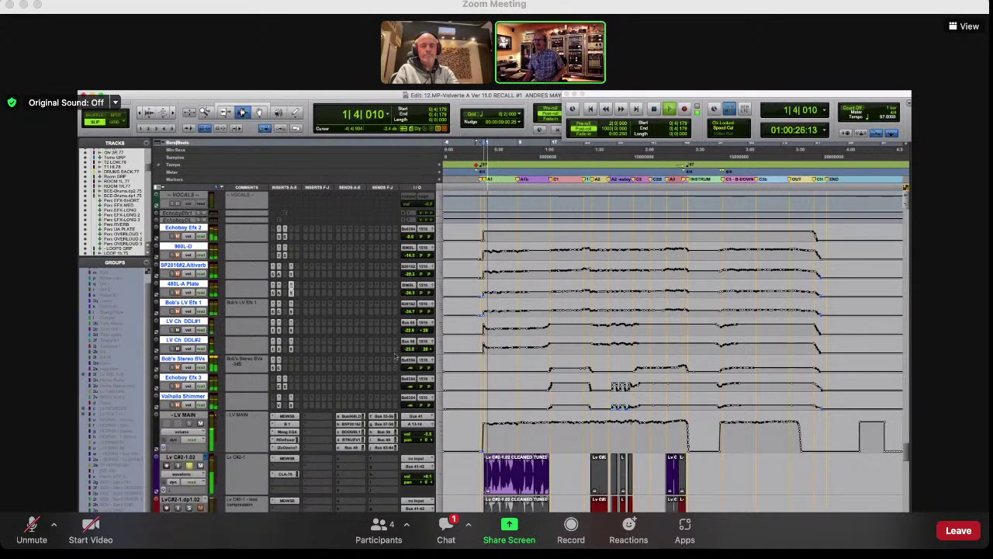
key(space)
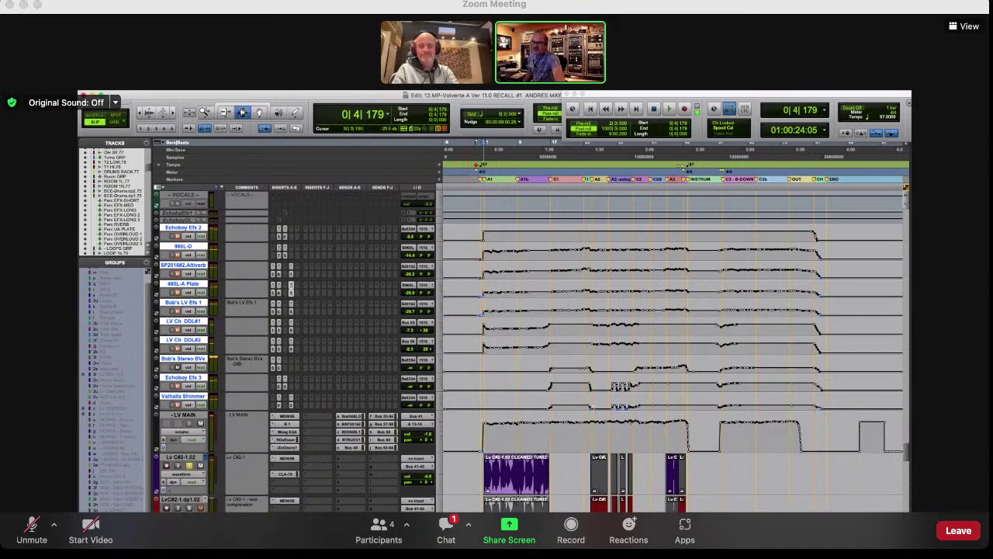
Step: Solo the chorus lead vocal track LvC23CHdp102 and audition it with the effect returns three times from bar 18
scroll(575, 434, down, 6)
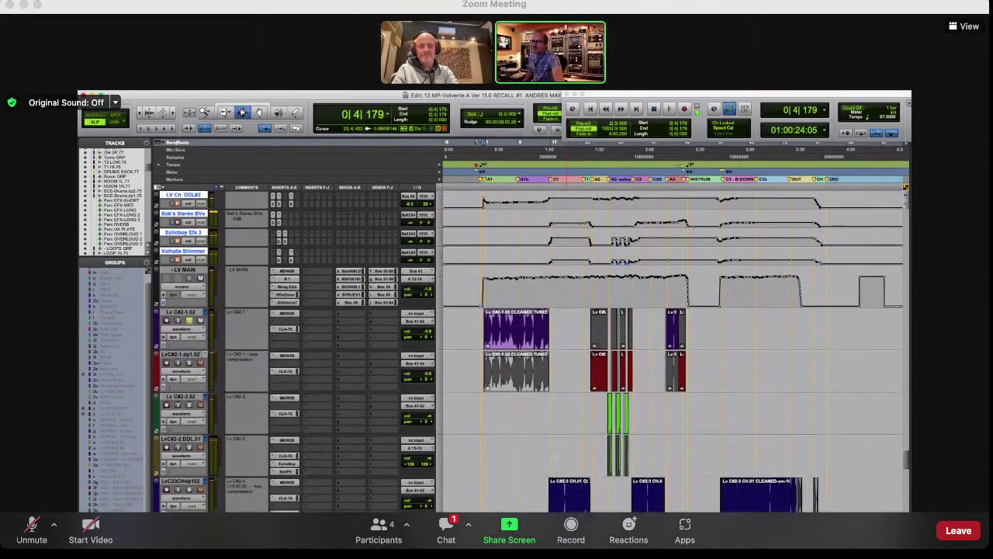
click(555, 474)
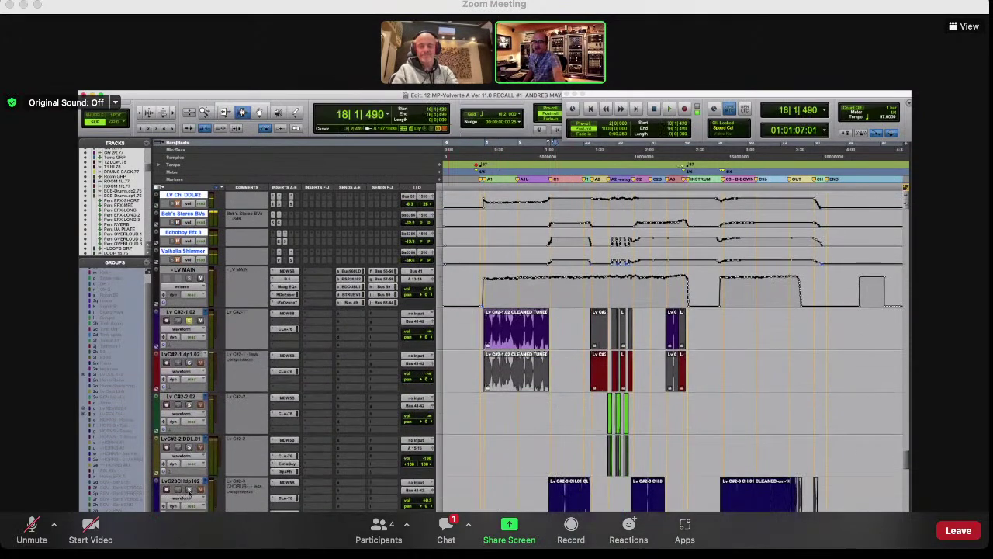
scroll(384, 400, up, 8)
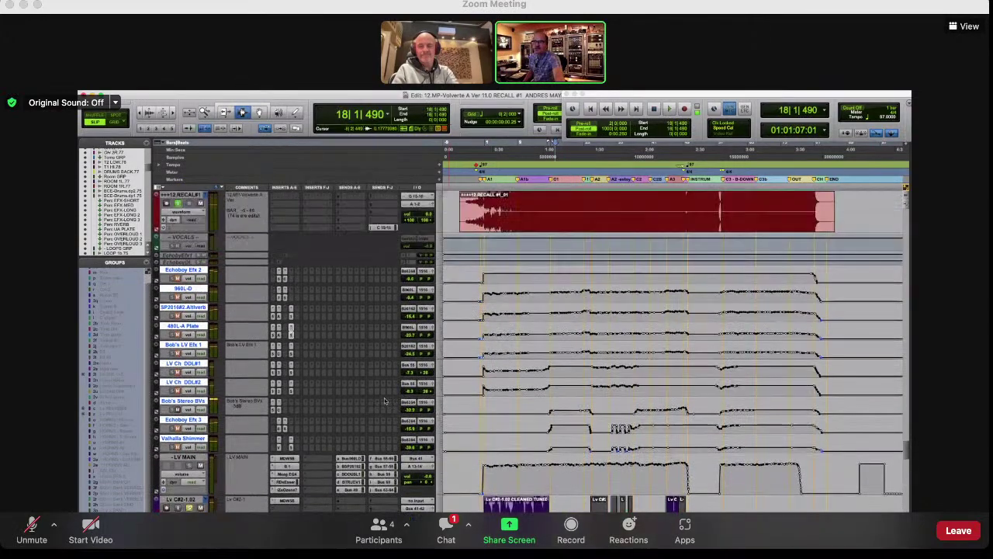
key(space)
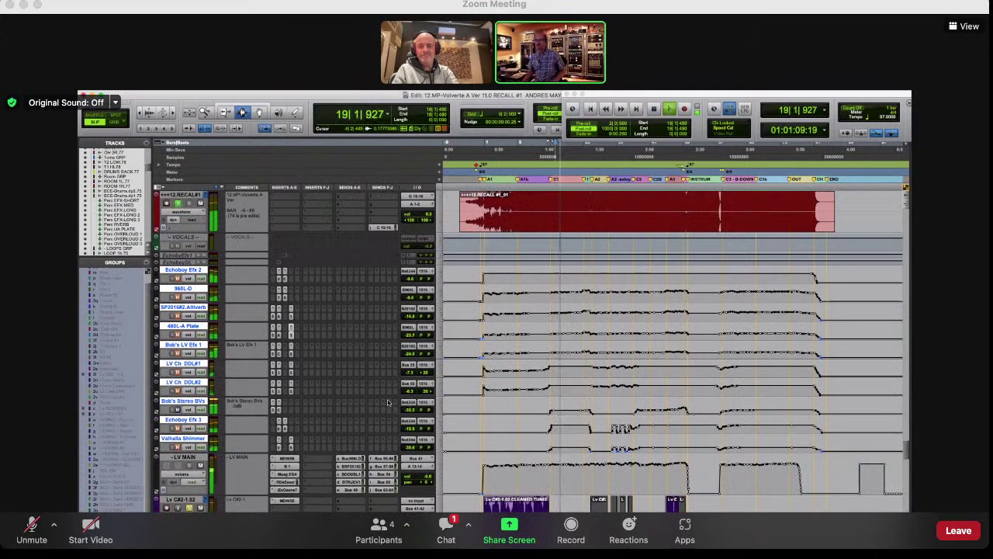
key(space)
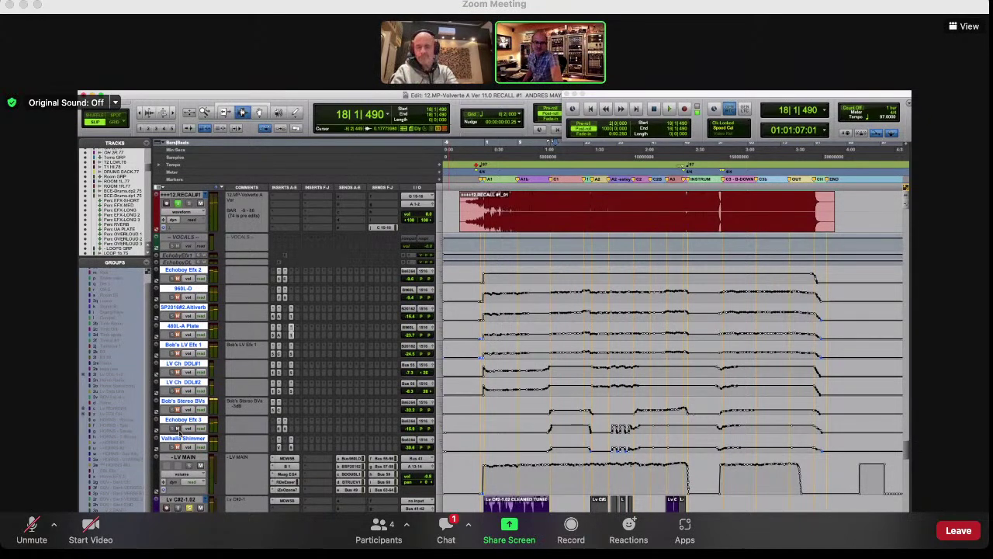
key(space)
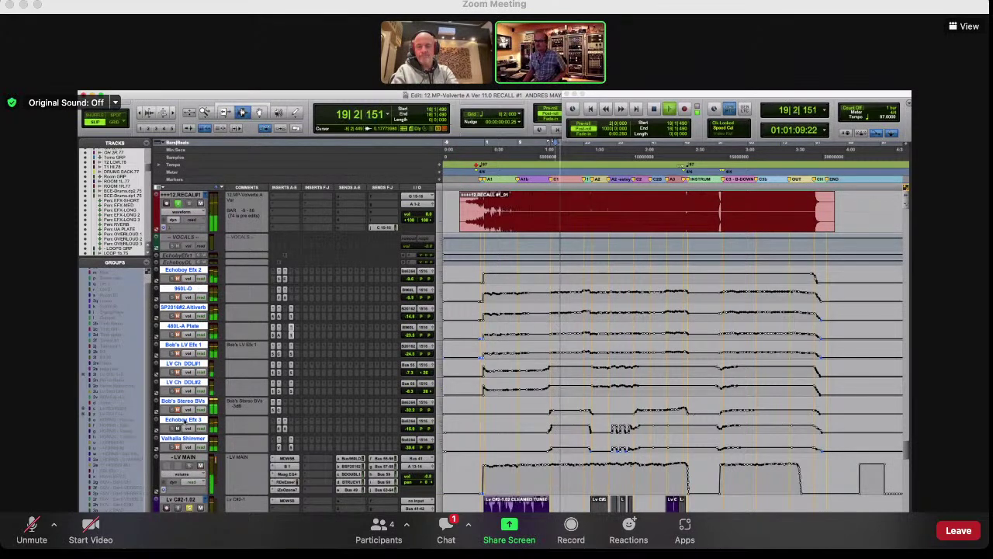
key(space)
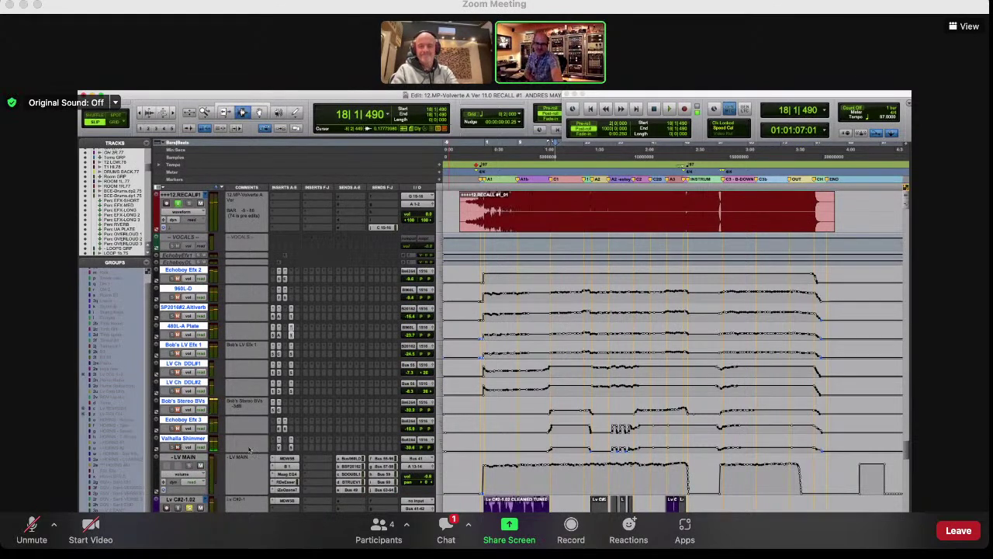
key(space)
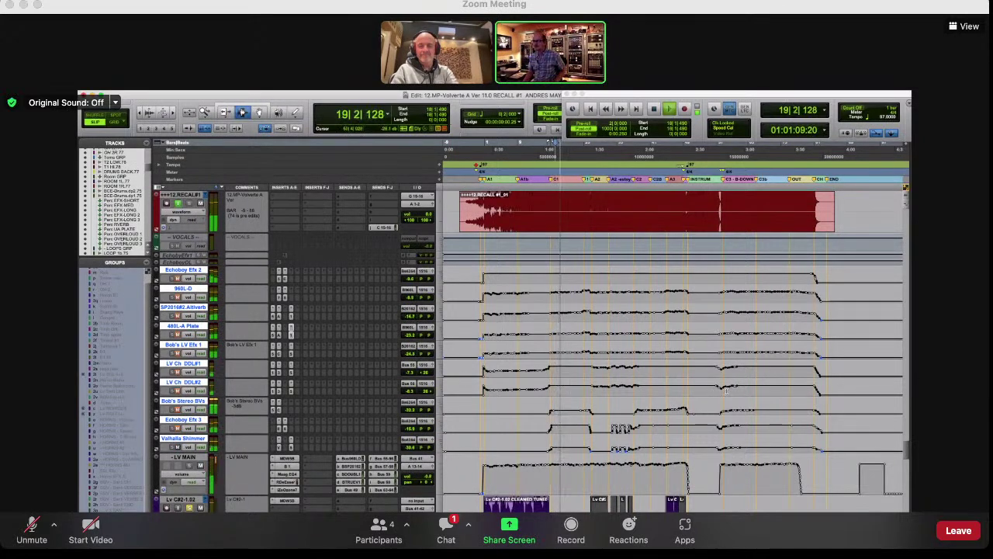
key(space)
Step: Compare the lead vocal effects across sections by playing from about bar 11, bar 46 and bar 4, and stop playback
key(space)
key(space)
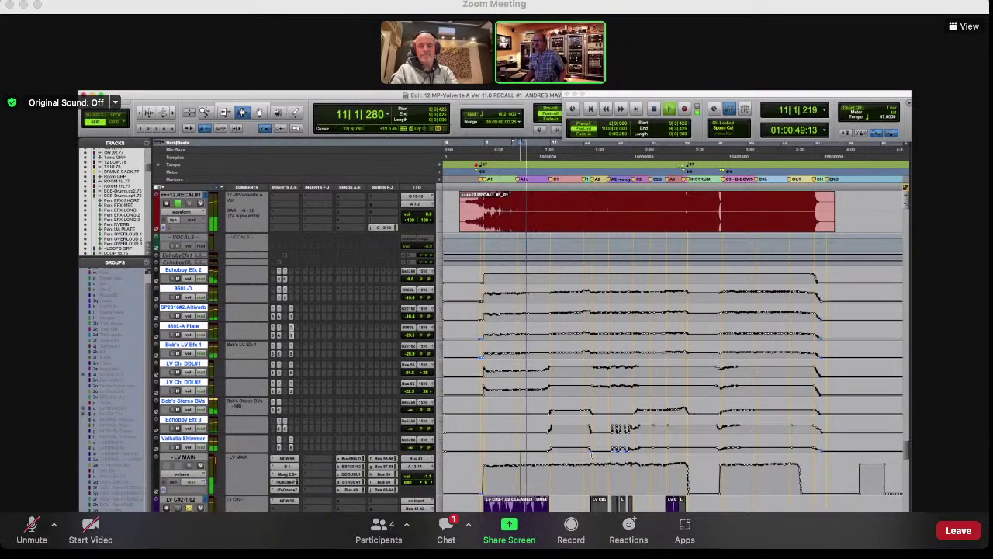
click(668, 441)
scroll(668, 440, down, 3)
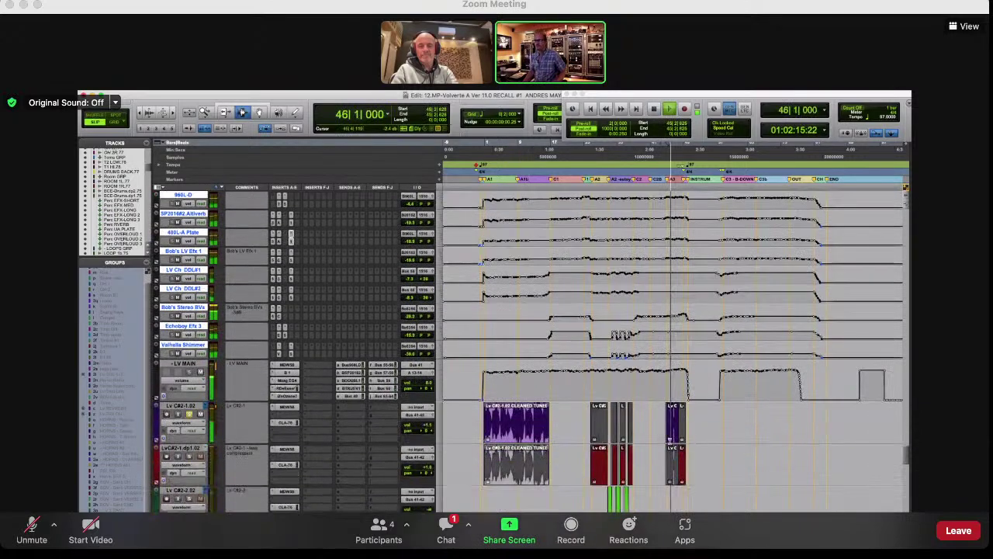
click(500, 334)
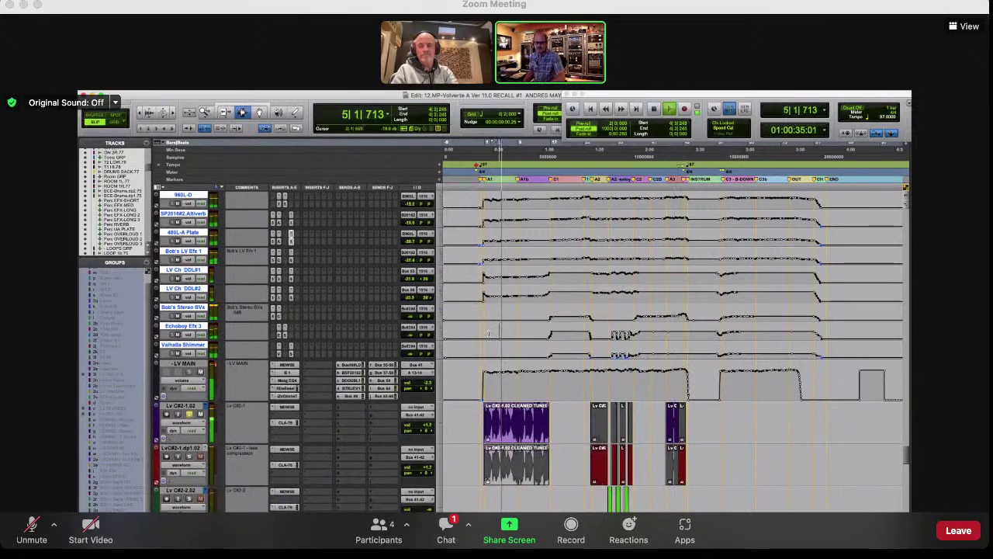
key(space)
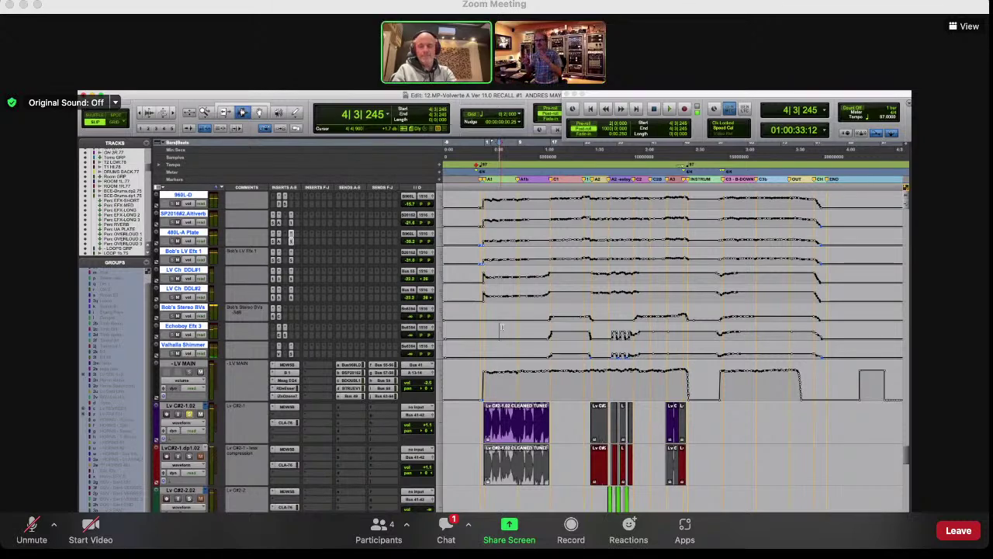
Step: Highlight the effect returns' volume automation from bar 11 to marker A3, and clear the selection by placing the cursor at bar 30
drag(526, 209, 668, 329)
scroll(671, 351, up, 2)
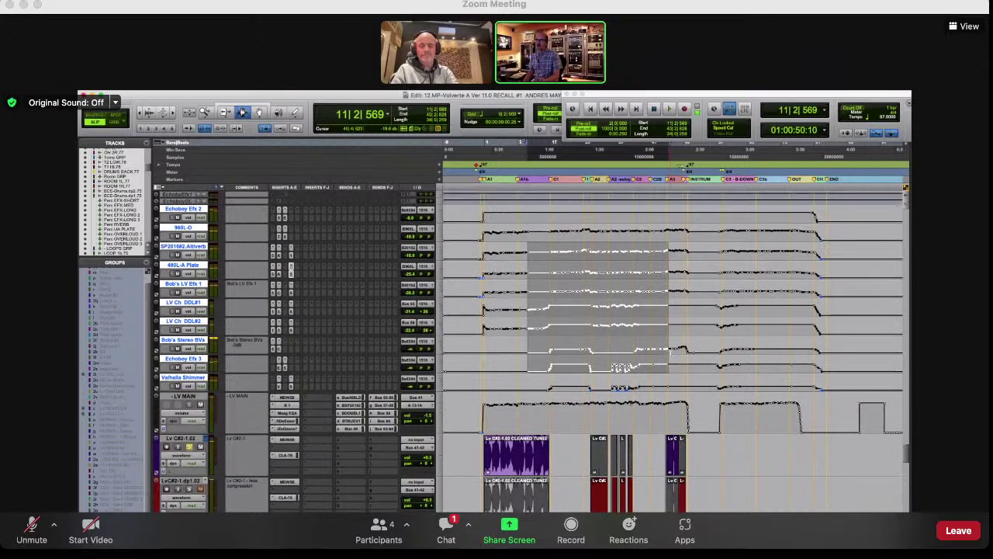
click(605, 324)
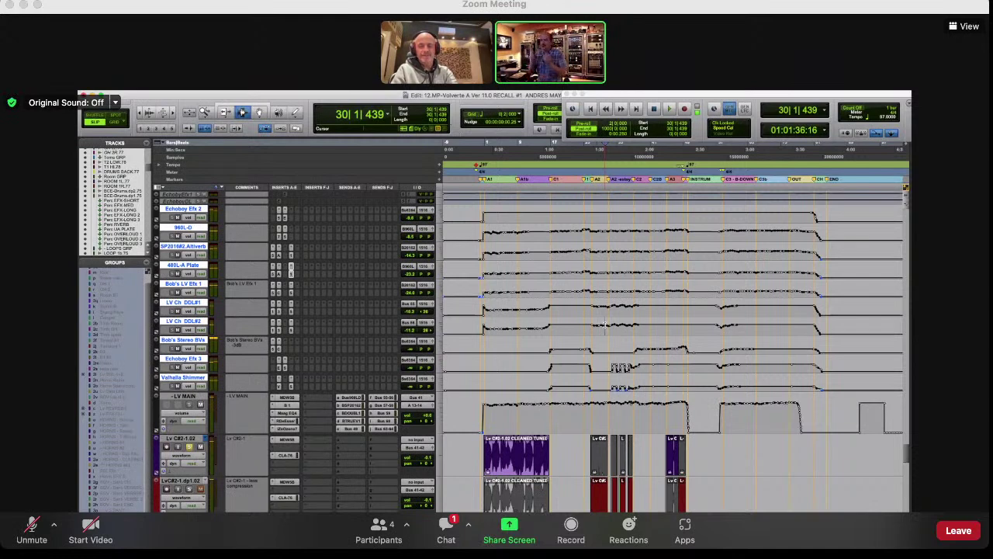
Step: Solo and audition the Lv Cata harmony pairs, the A2 H tracks from 30|4|335 and H #2 and #4 from 9|4|709
scroll(604, 325, down, 10)
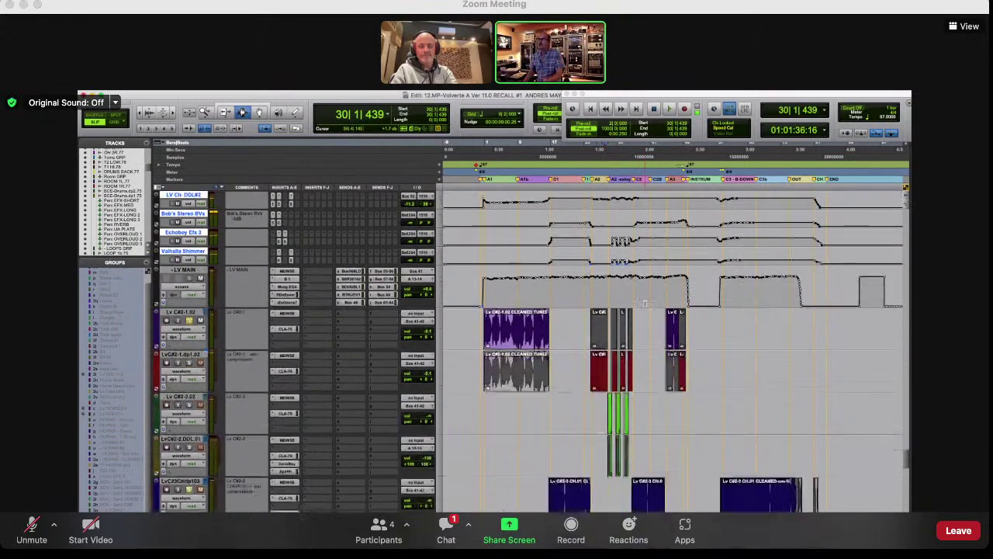
scroll(645, 303, down, 3)
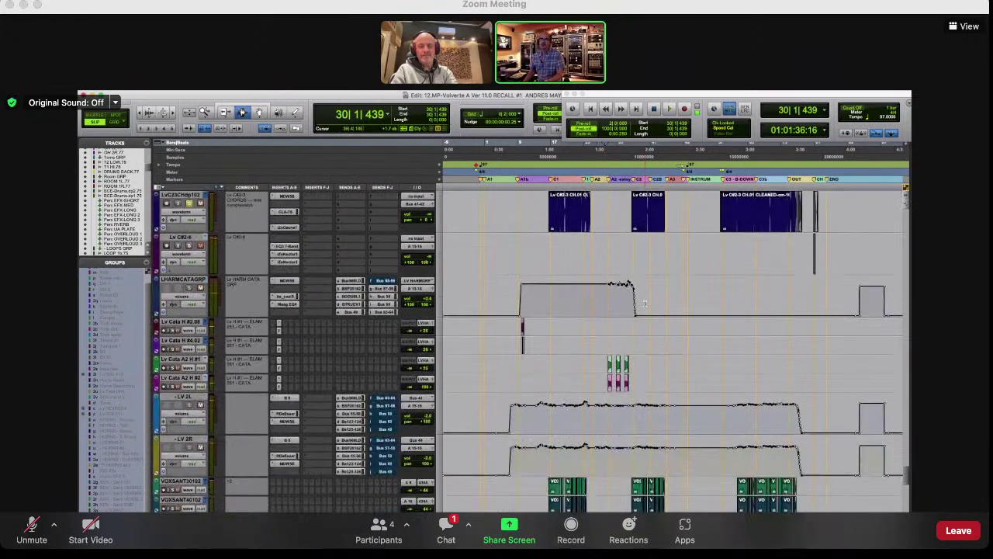
scroll(584, 326, down, 1)
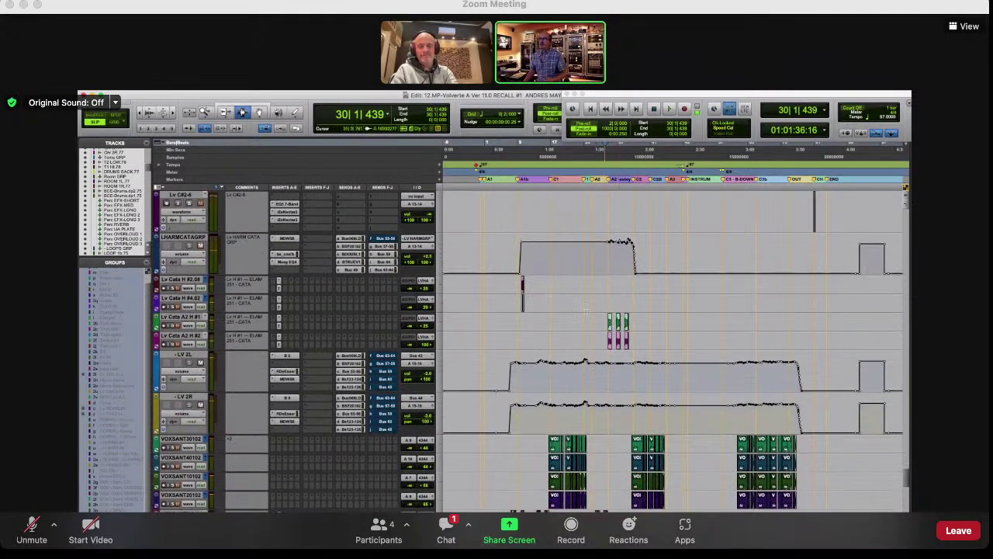
scroll(583, 326, down, 1)
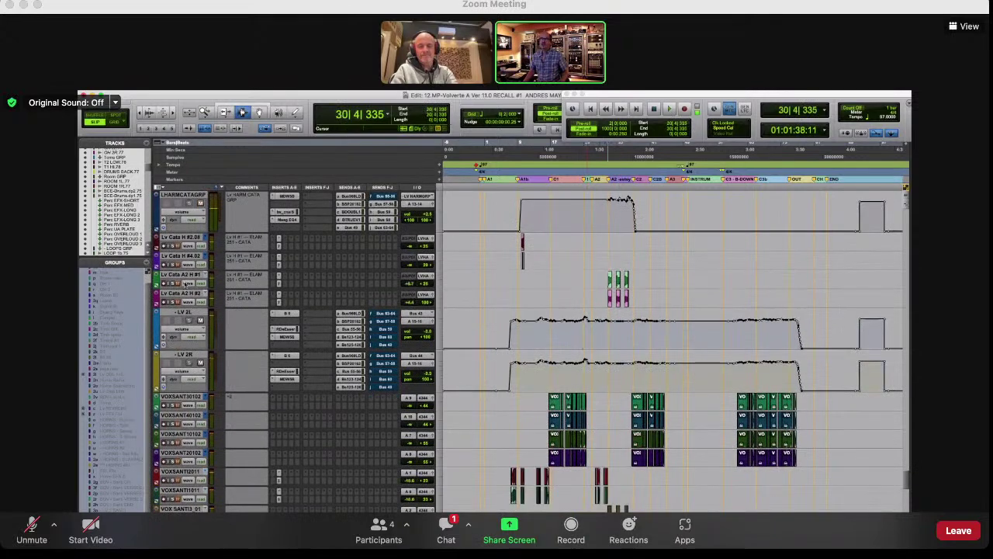
key(space)
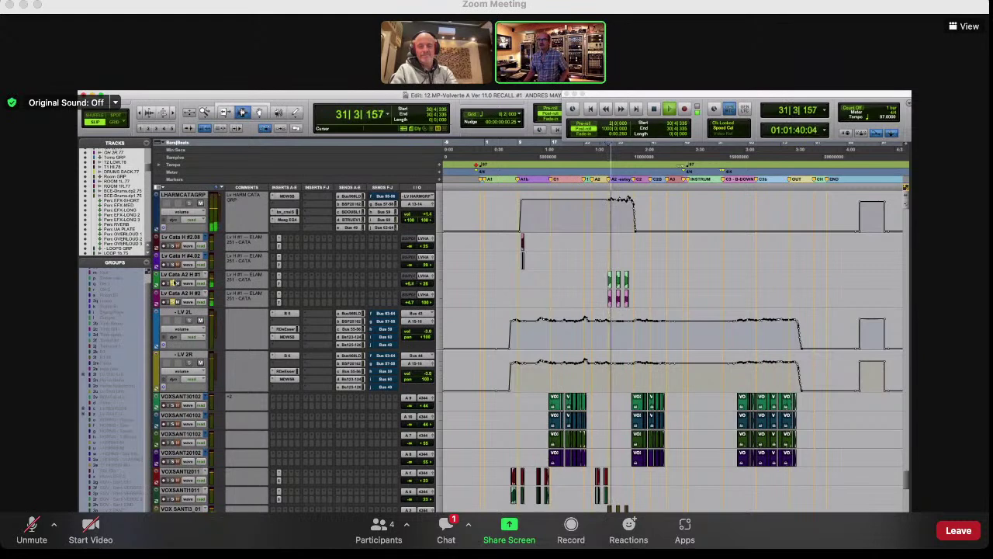
key(space)
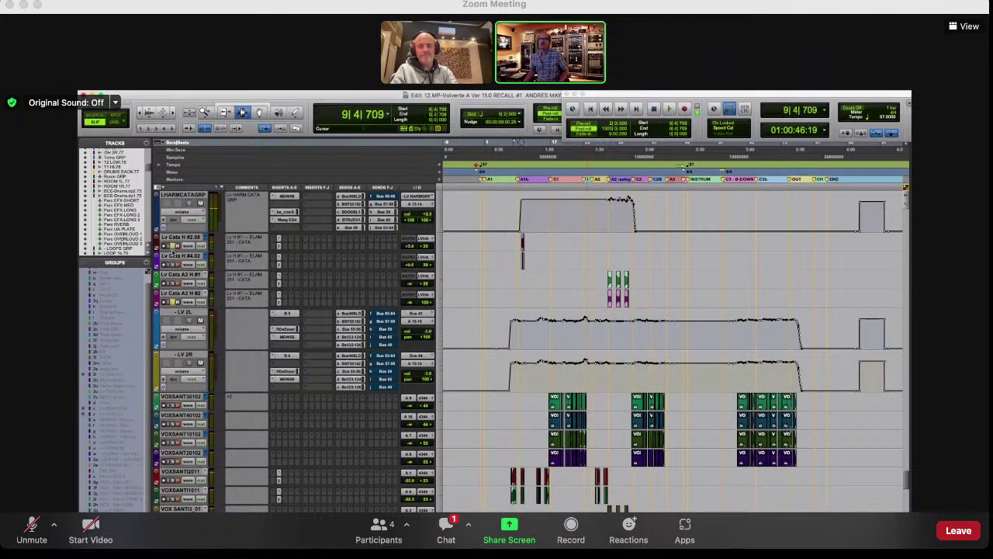
key(space)
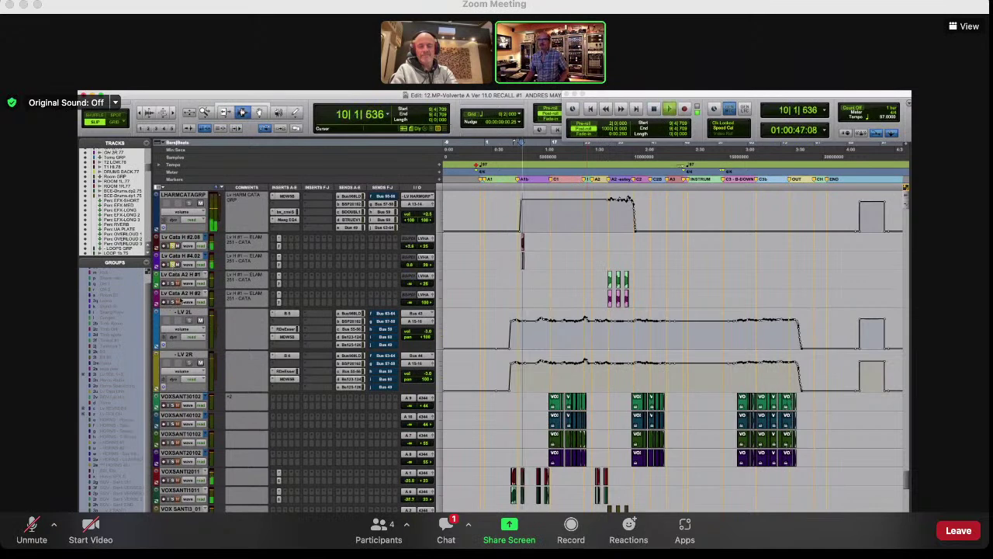
key(space)
Step: Select and solo the VOXSANTI2011 and VOXSANTI1011 vocal tracks, and play them from 7|2|767
scroll(673, 349, down, 5)
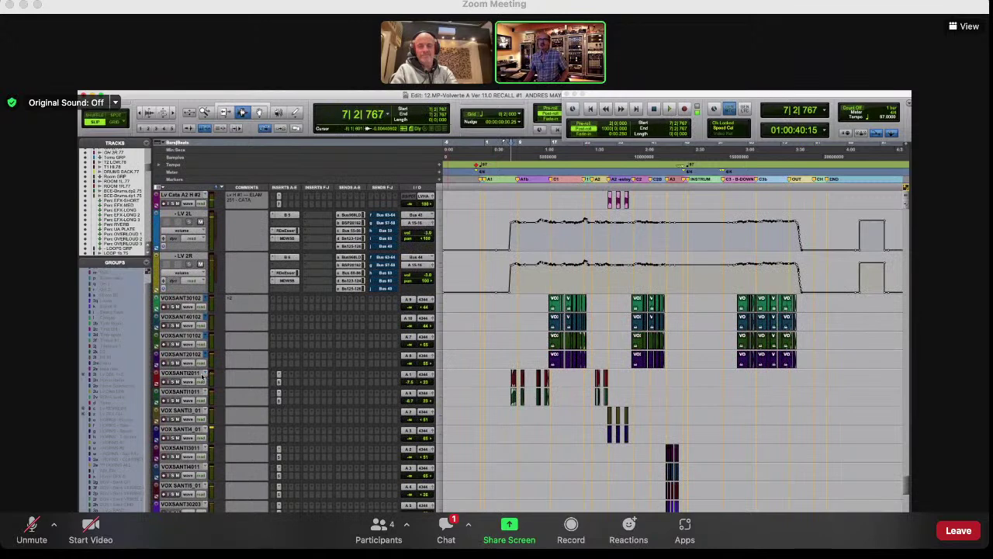
click(190, 374)
shift+click(180, 391)
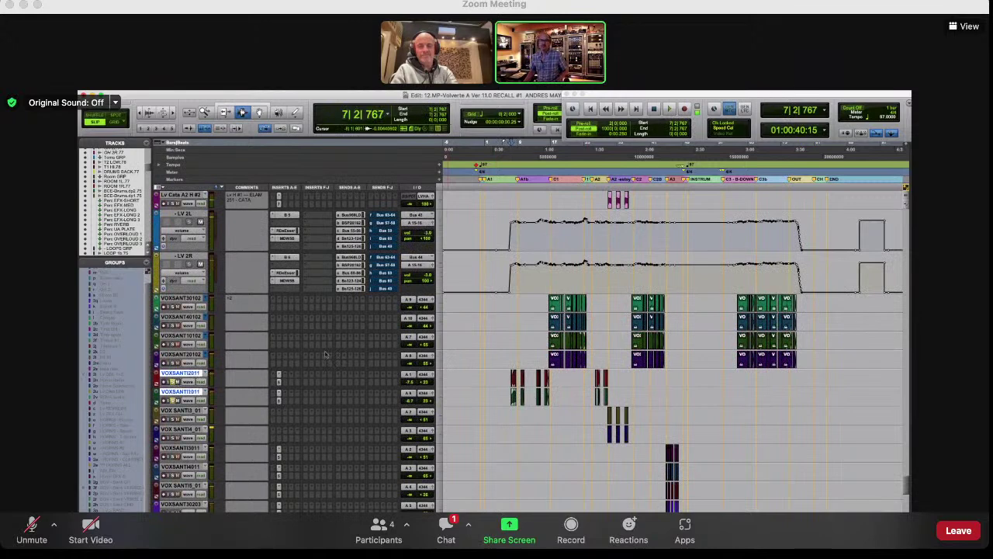
key(space)
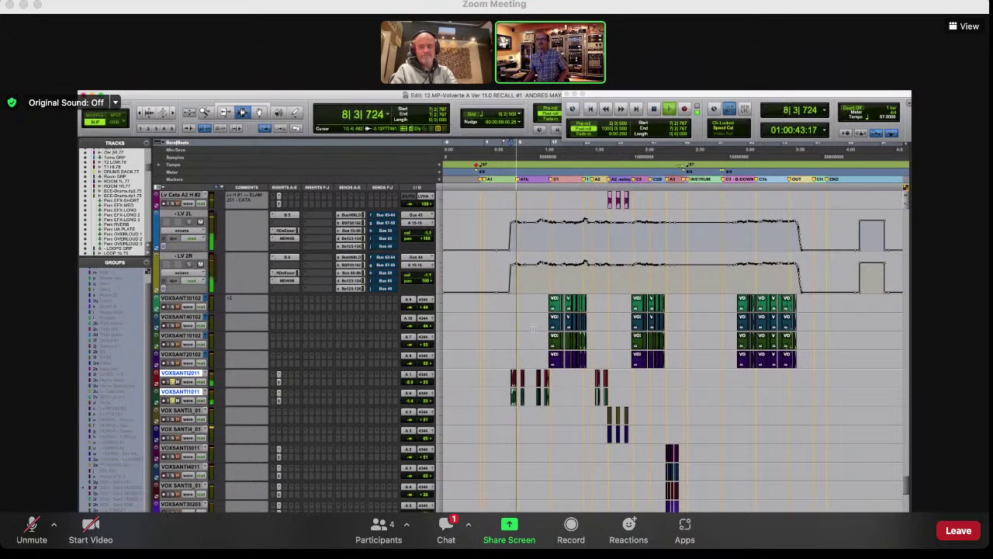
key(space)
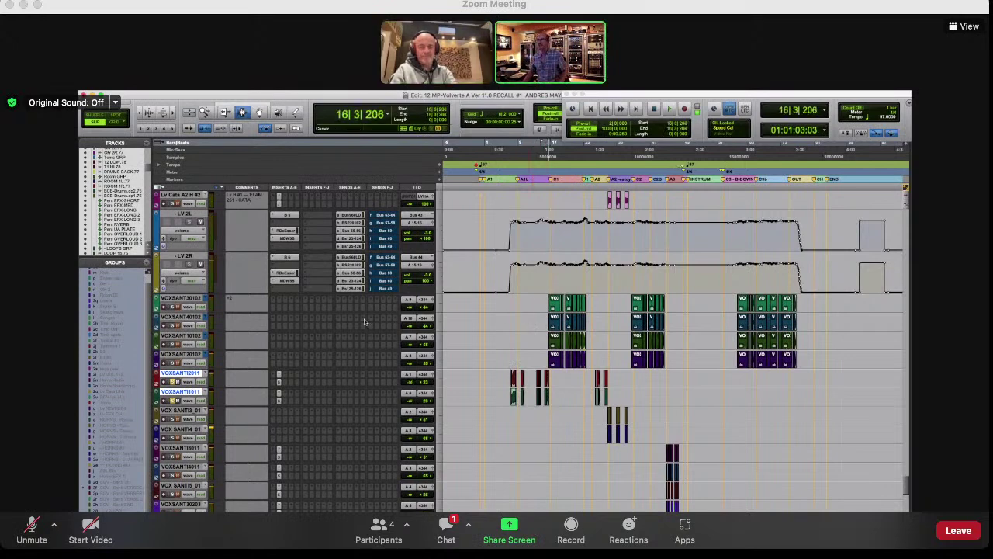
Step: Select and solo the four vocal tracks from VOXSANT30102 through VOXSANT20102, and play them briefly from 16|3|206
click(181, 298)
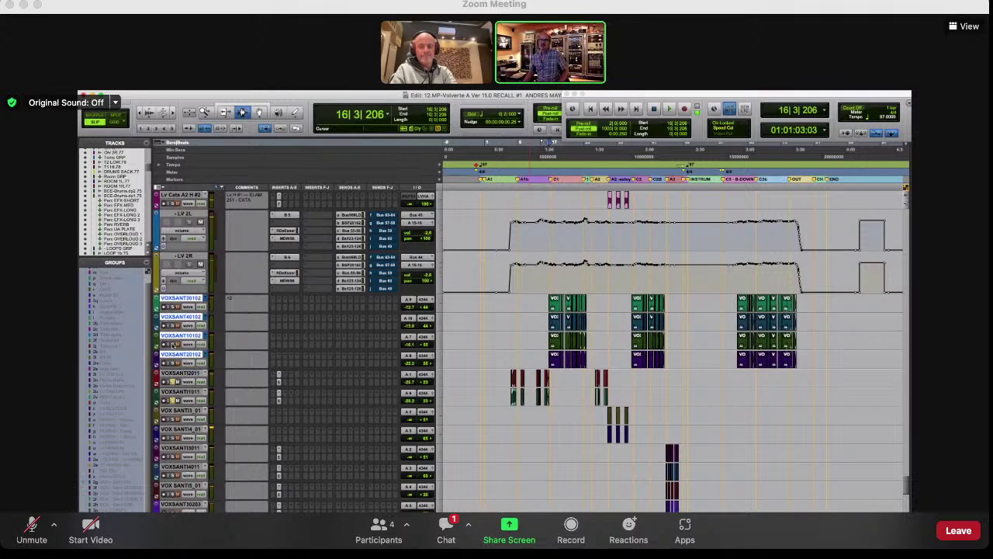
shift+click(177, 341)
key(space)
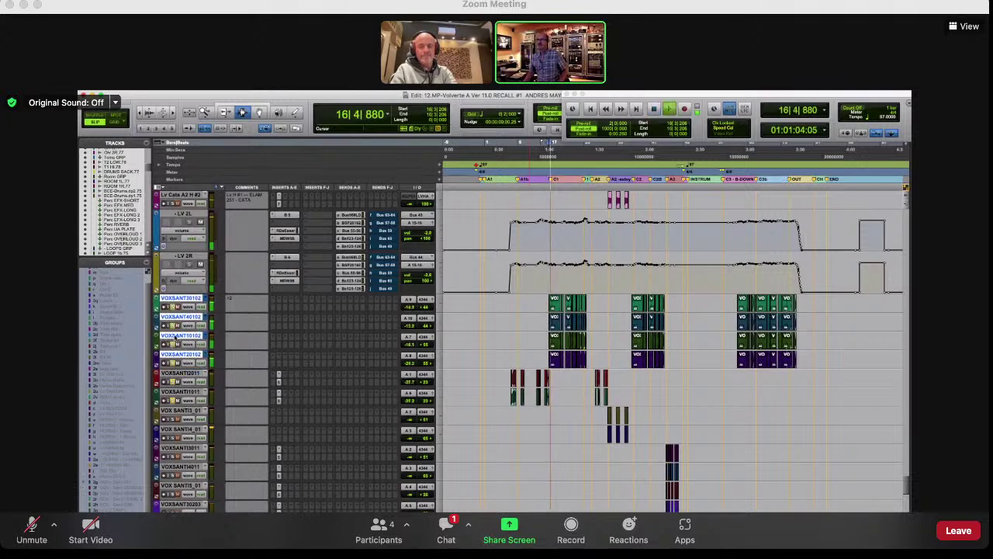
key(space)
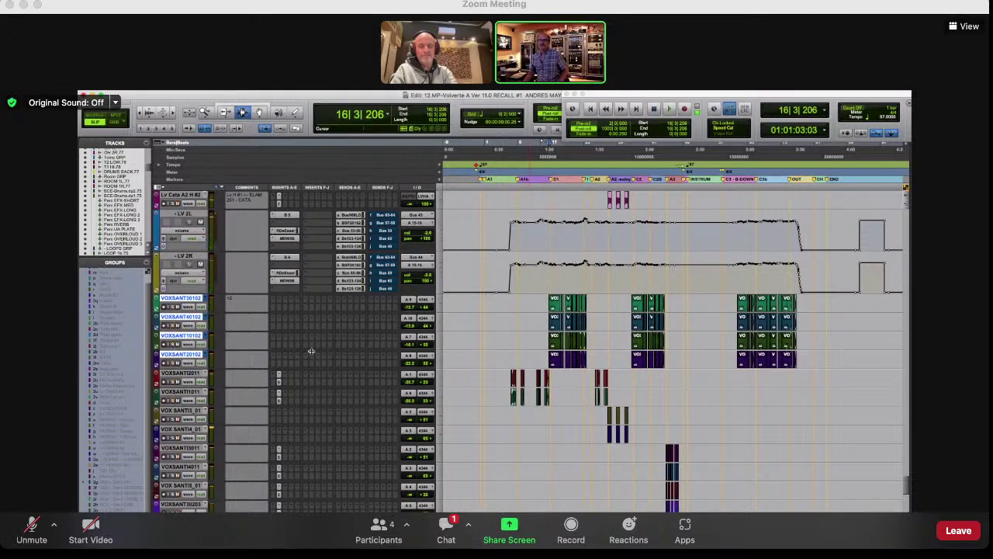
scroll(450, 361, down, 10)
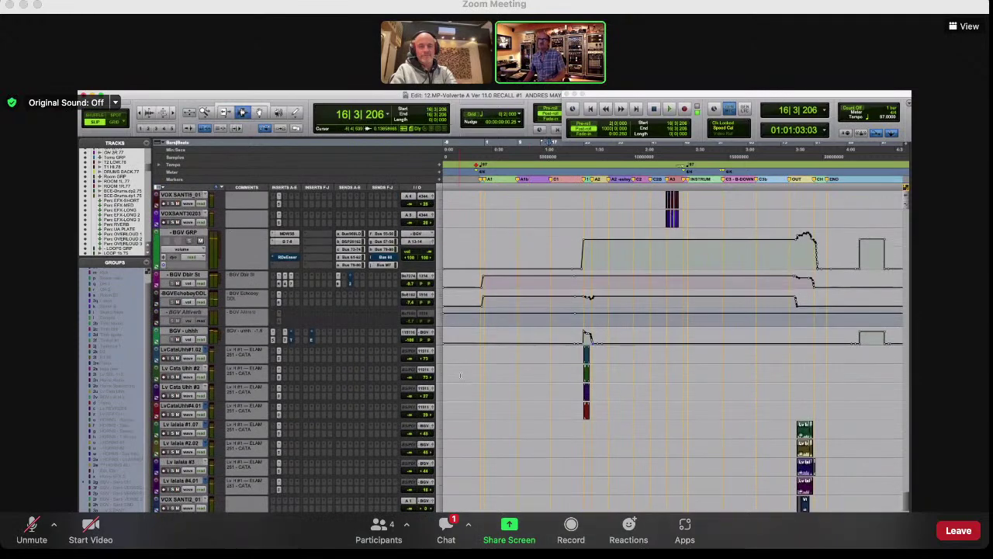
scroll(461, 376, up, 10)
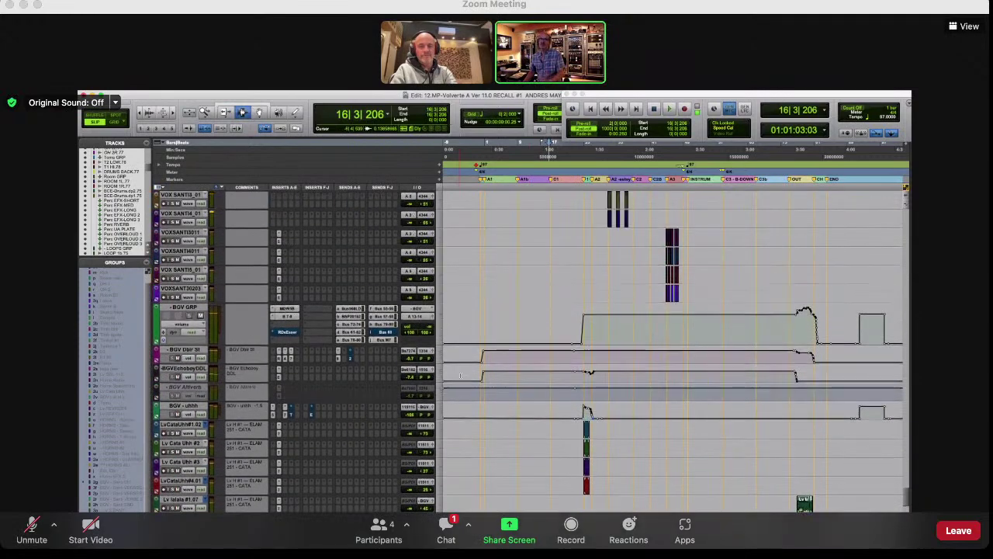
scroll(460, 376, up, 5)
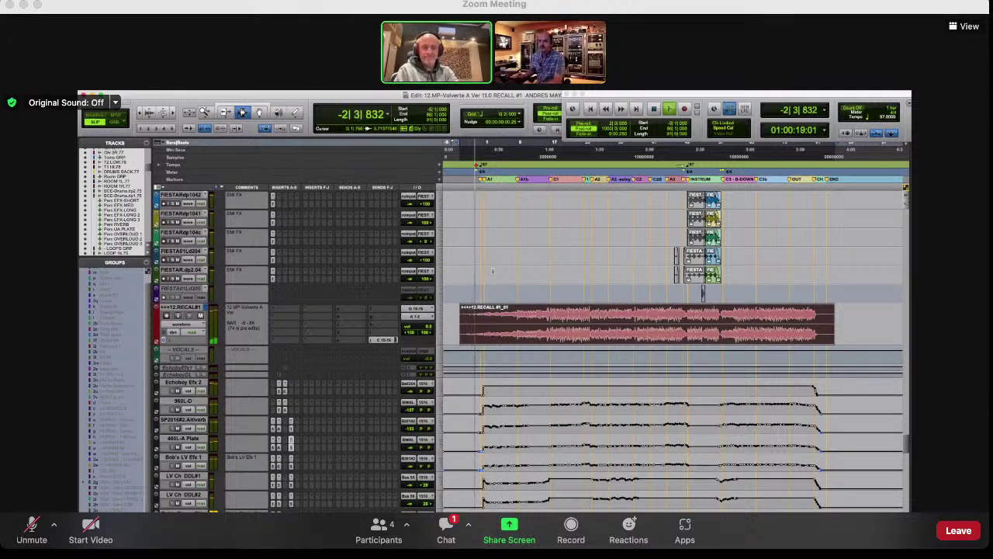
scroll(594, 295, down, 2)
scroll(593, 296, down, 4)
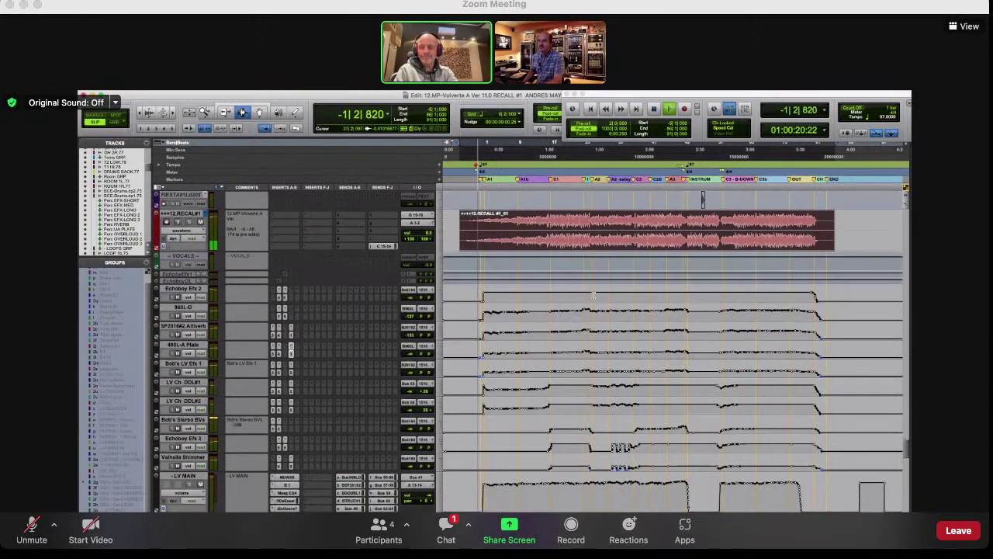